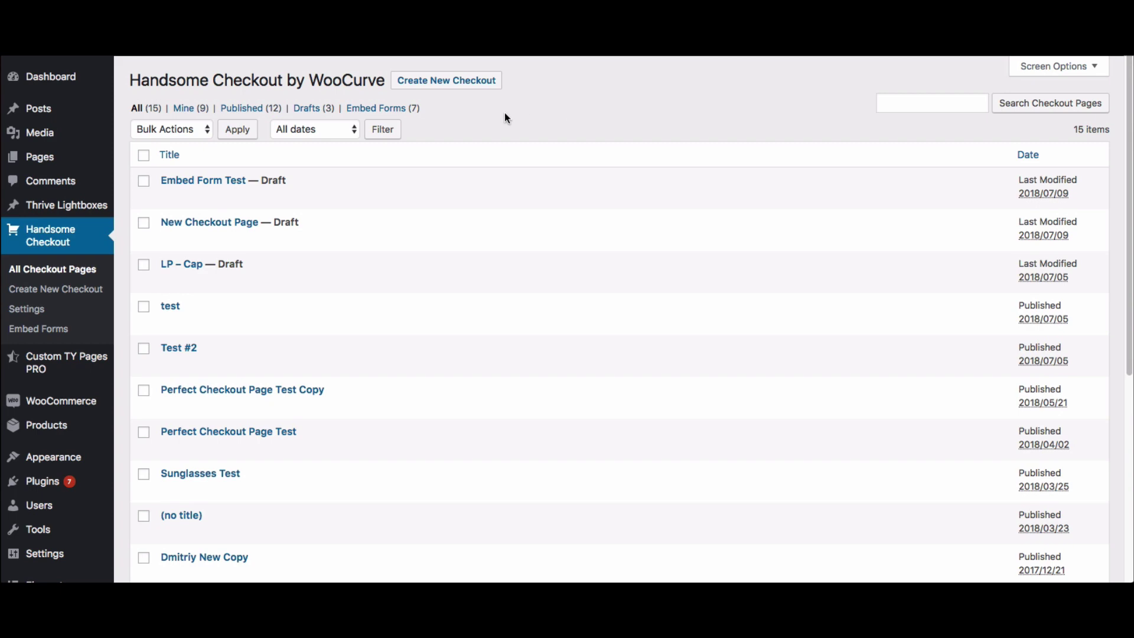
- Open the published Hoodie with Zipper checkout page in a new tab and examine its shipping, quantity, billing and order bump sections
mouse_move(427, 253)
scroll(425, 251, down, 5)
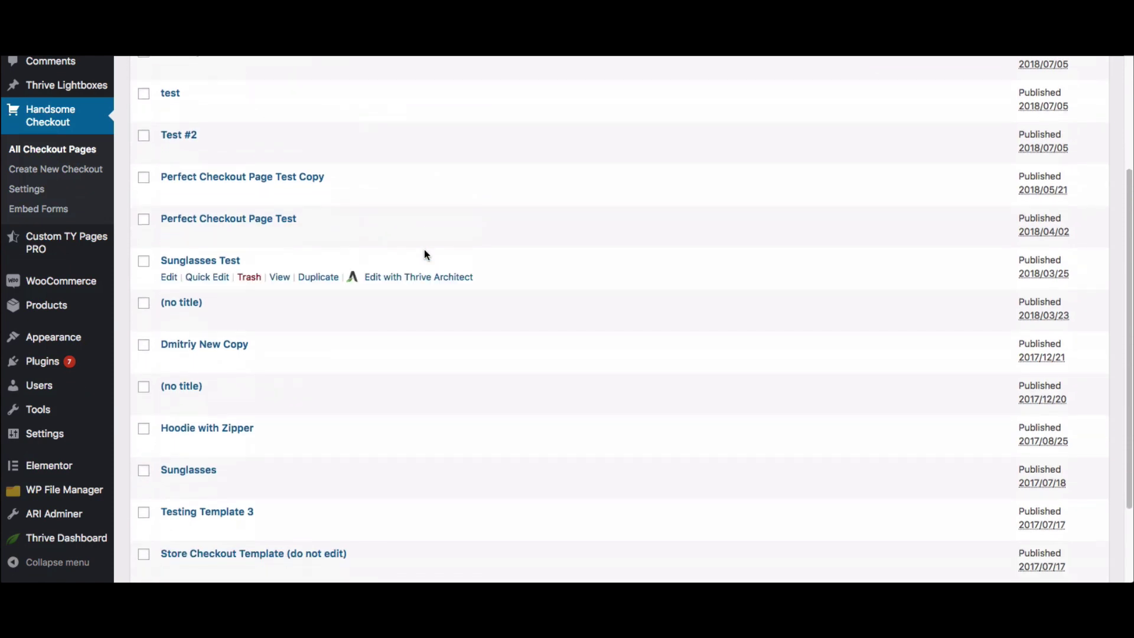
right_click(284, 445)
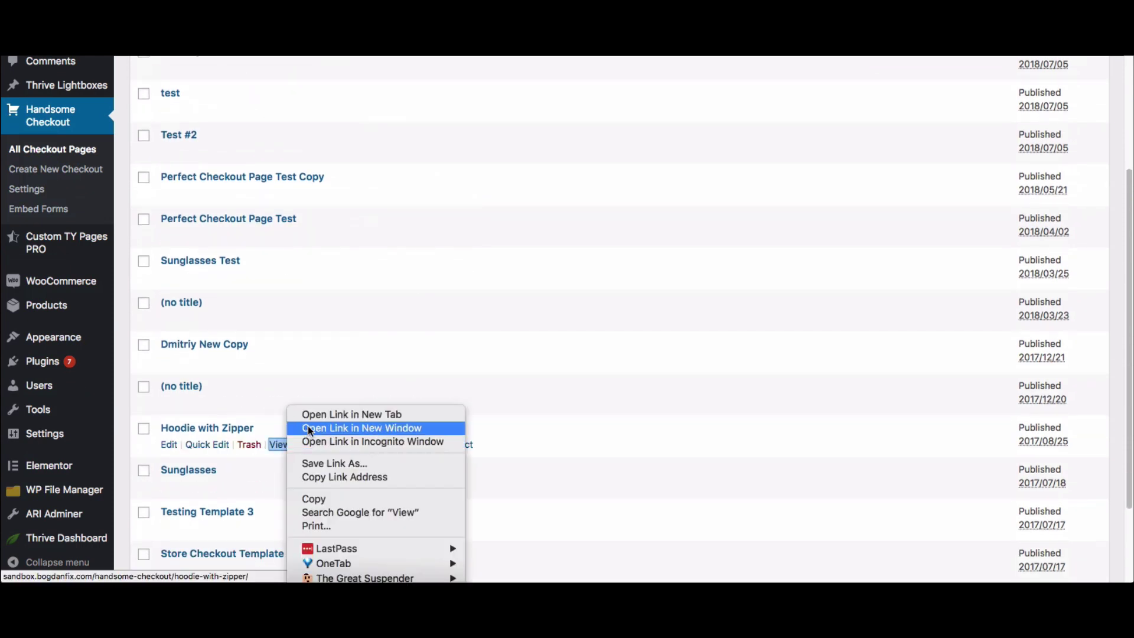
click(311, 416)
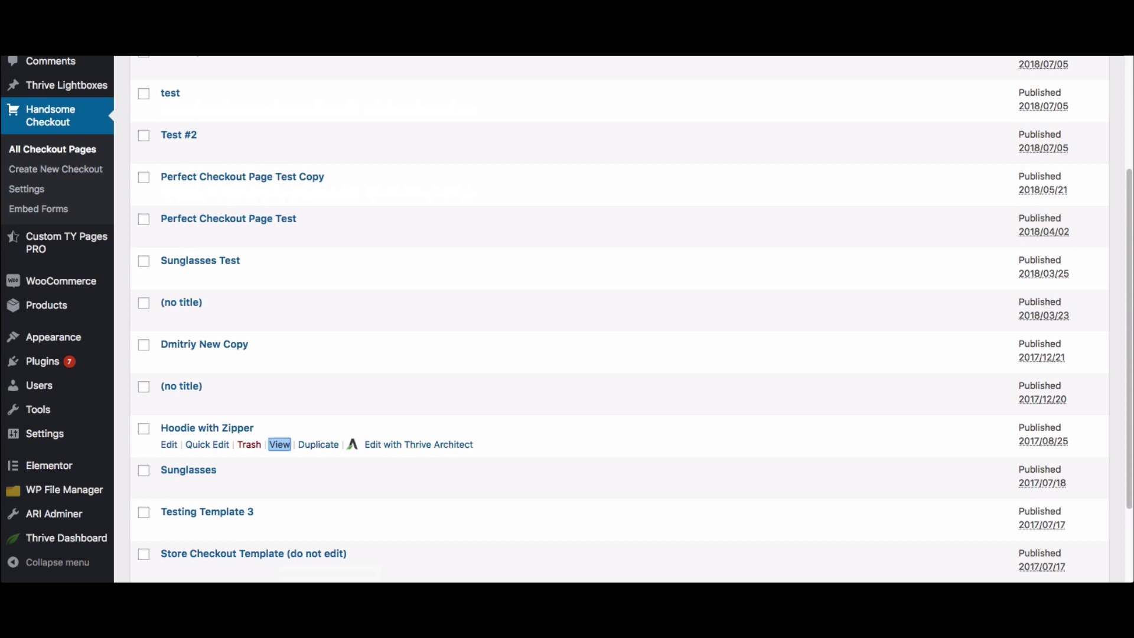
key(ctrl+Tab)
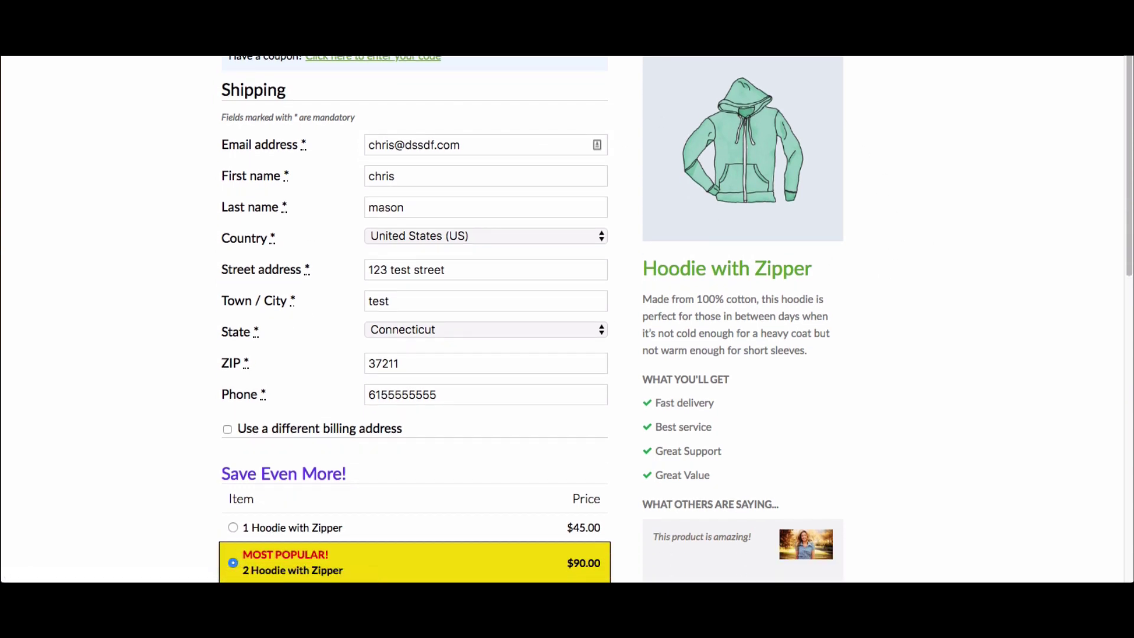
scroll(757, 276, down, 1)
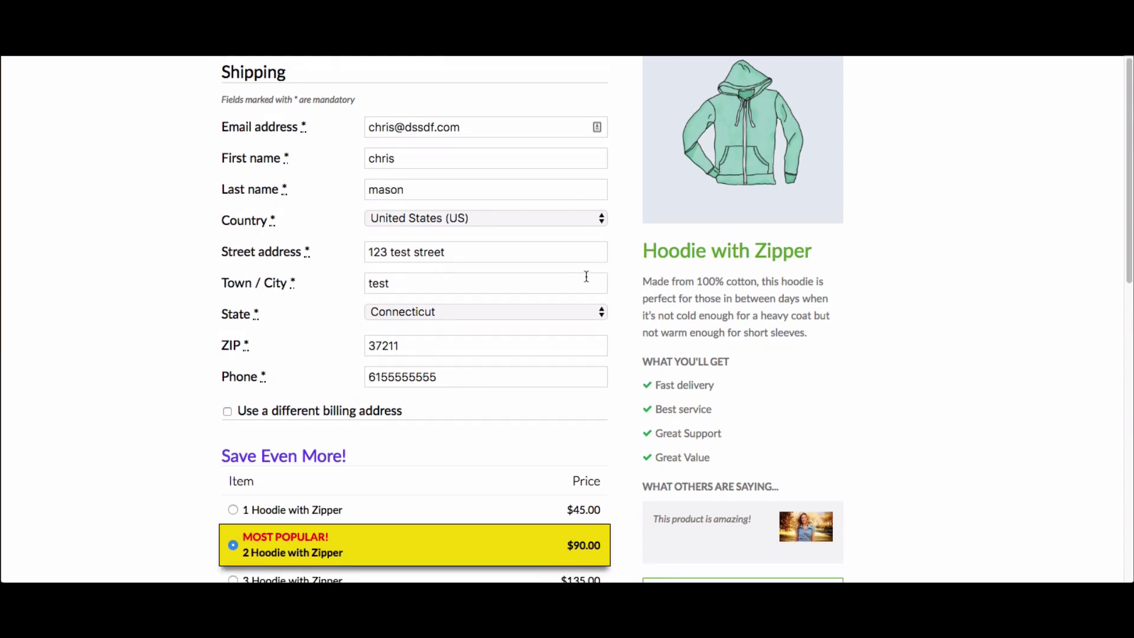
scroll(572, 278, down, 5)
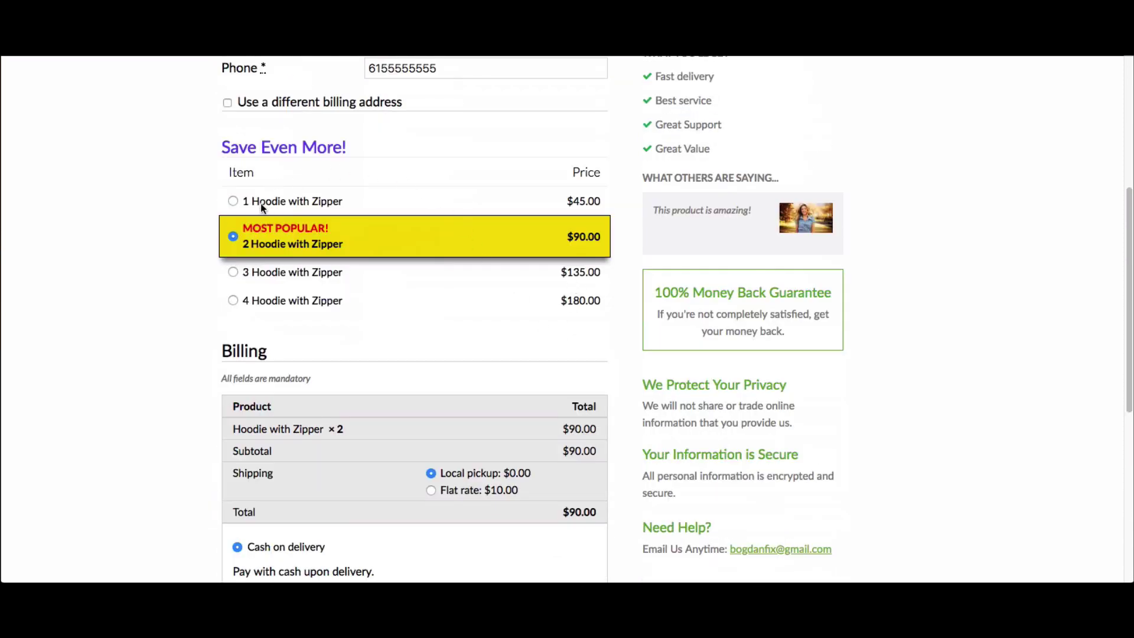
scroll(544, 343, down, 2)
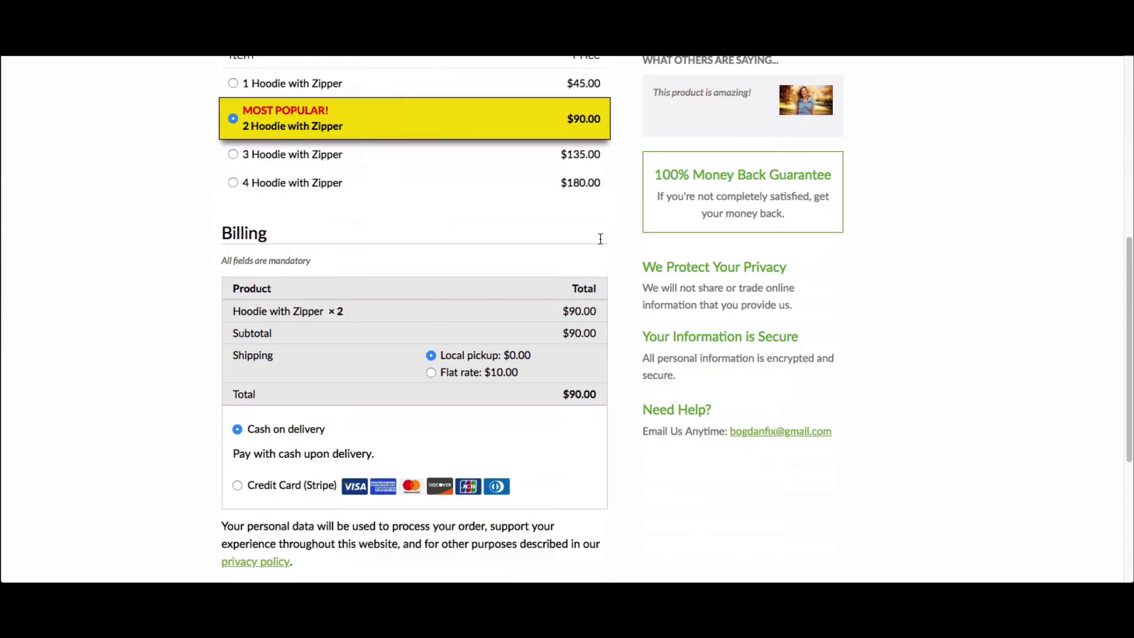
scroll(497, 309, down, 3)
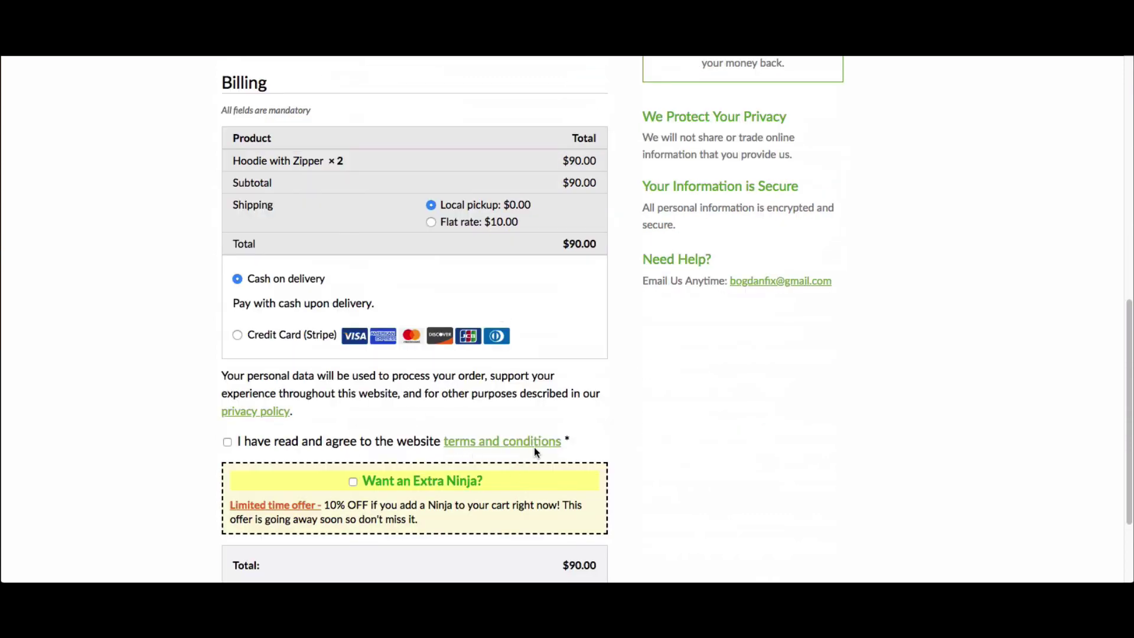
scroll(534, 449, down, 2)
scroll(827, 331, up, 12)
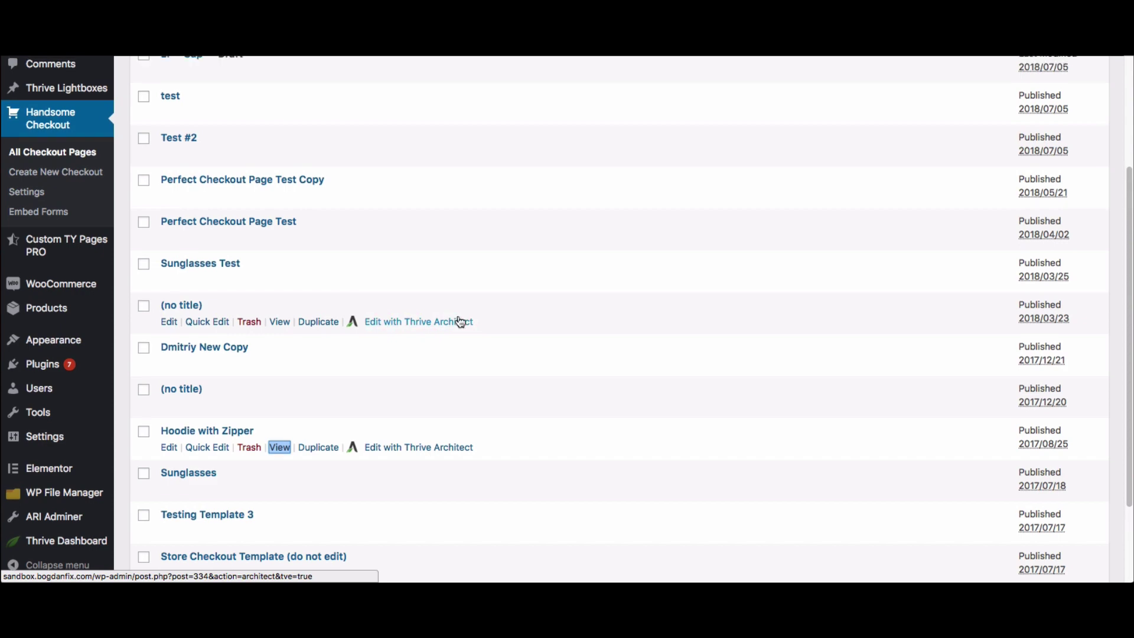
- Open the new checkout form, examine the available checkout page modes, and return to the list of all checkout pages
scroll(461, 321, up, 5)
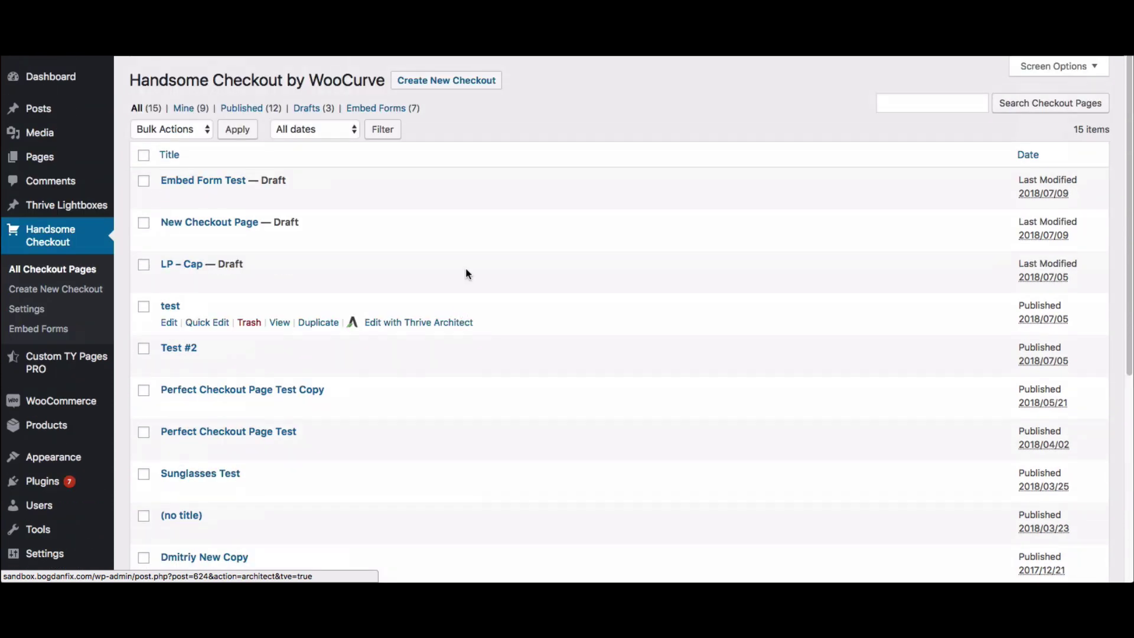
click(459, 88)
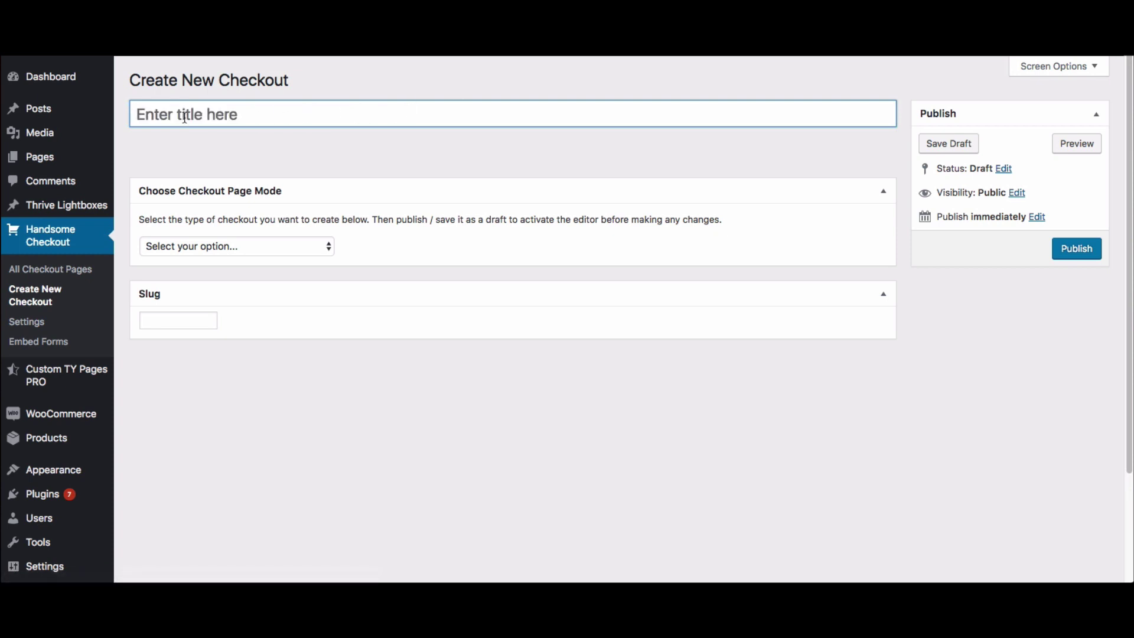
click(176, 117)
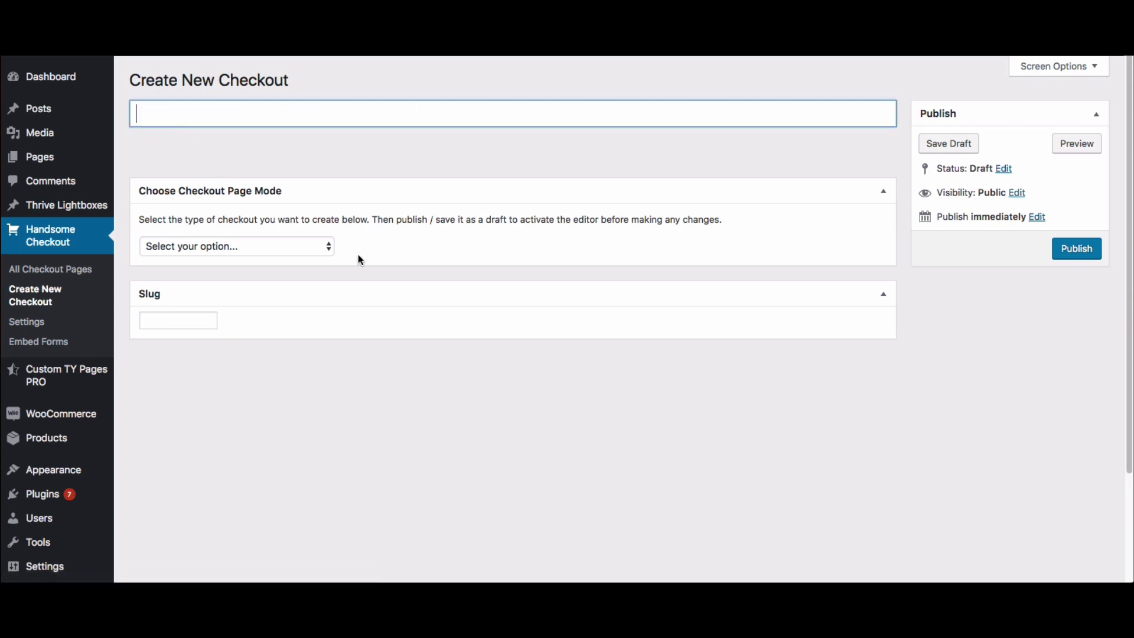
click(303, 248)
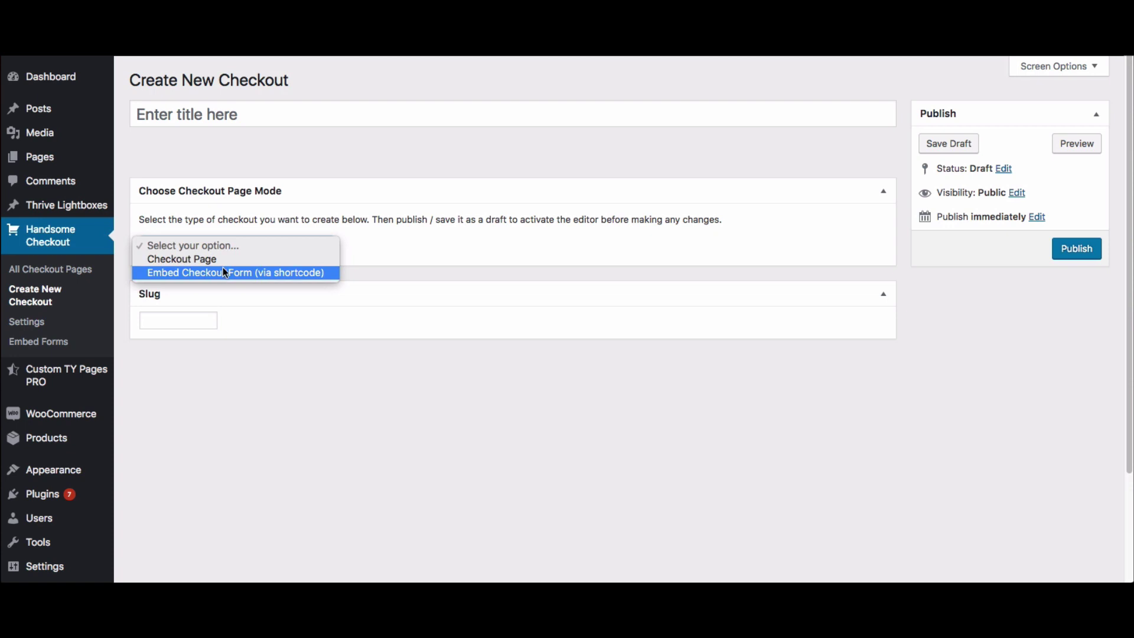
click(65, 272)
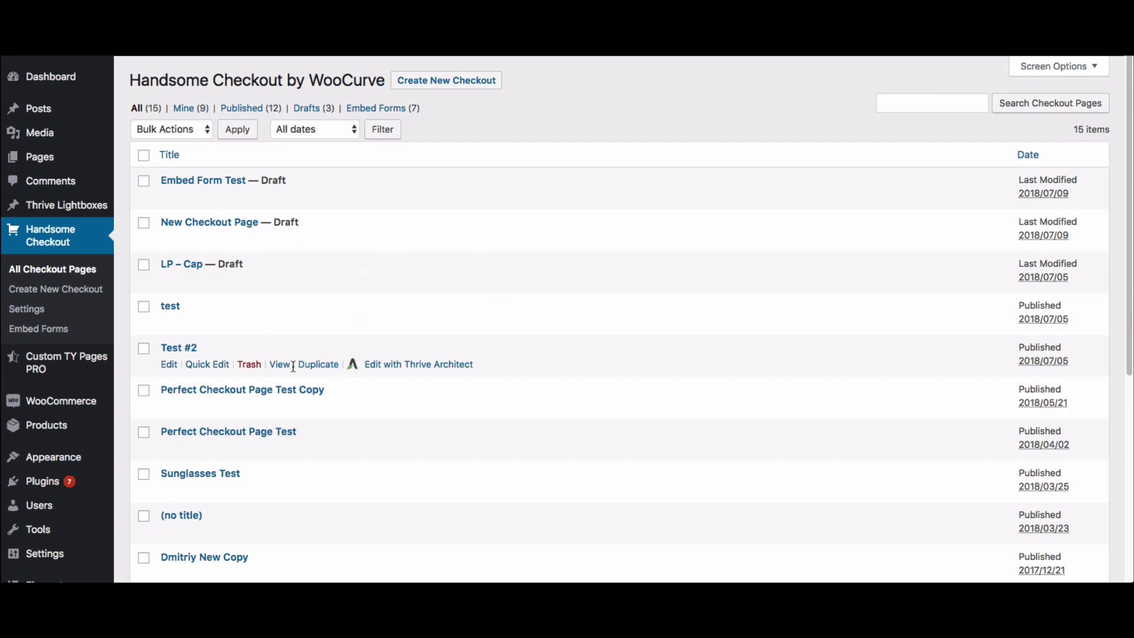
- Open the Hoodie with Zipper checkout for editing and examine its product selection, product title and description fields
scroll(296, 367, down, 5)
click(170, 400)
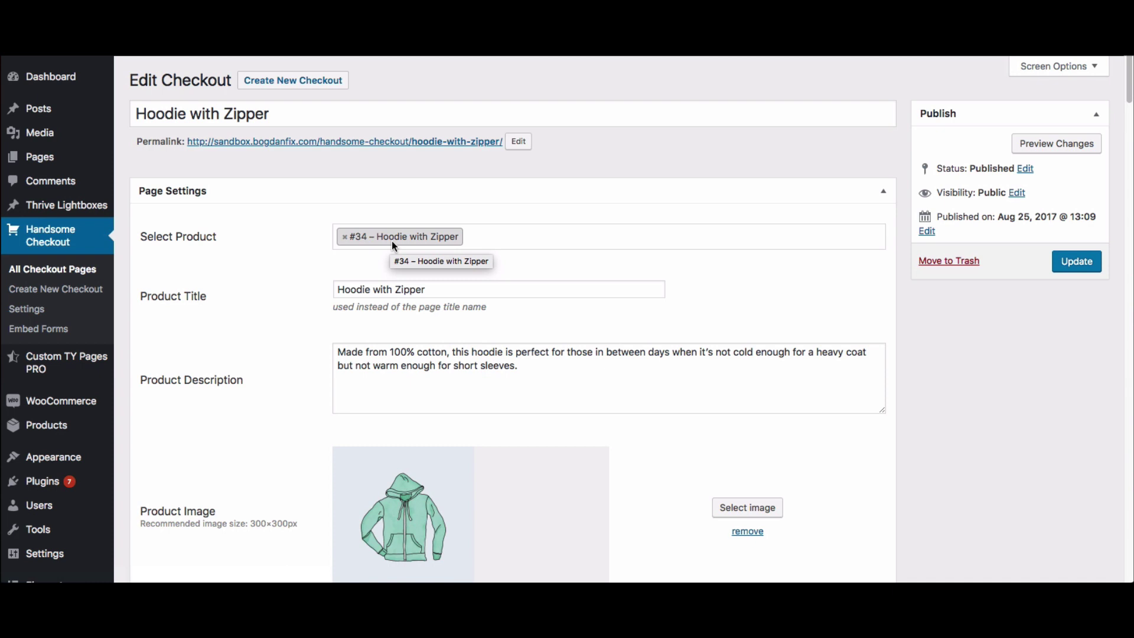
click(495, 235)
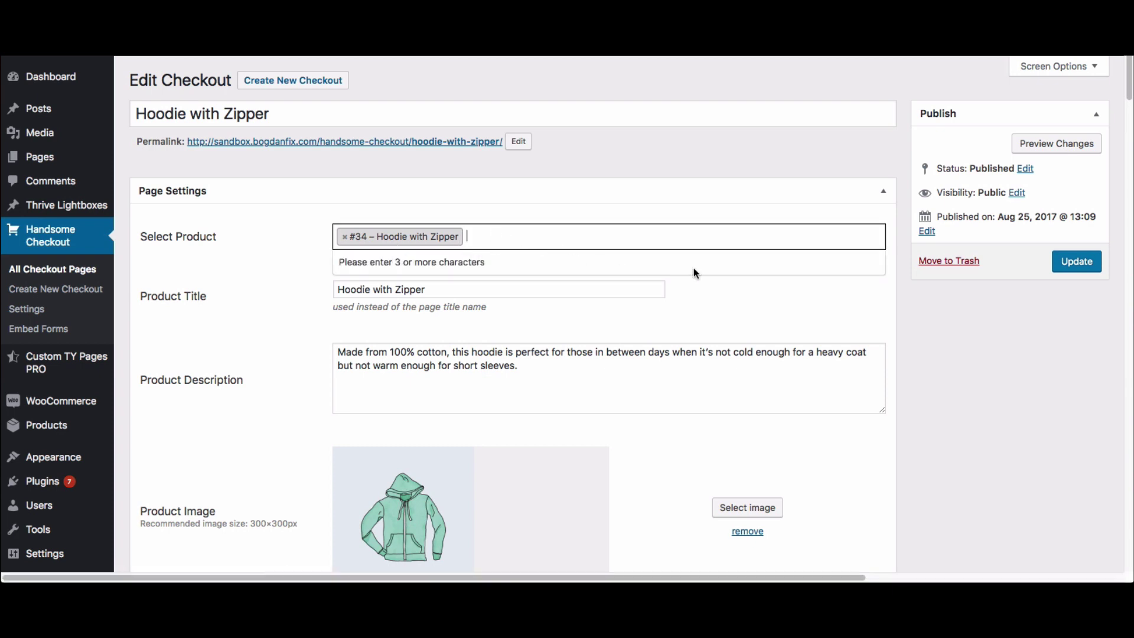
drag(345, 290, 433, 292)
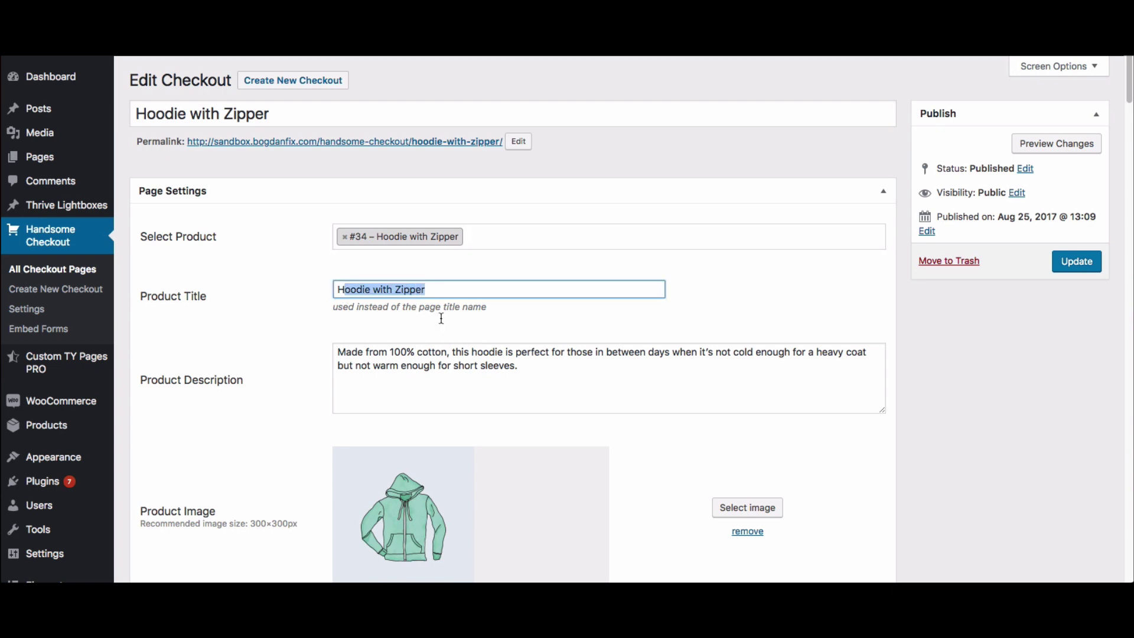
click(427, 377)
scroll(636, 349, down, 4)
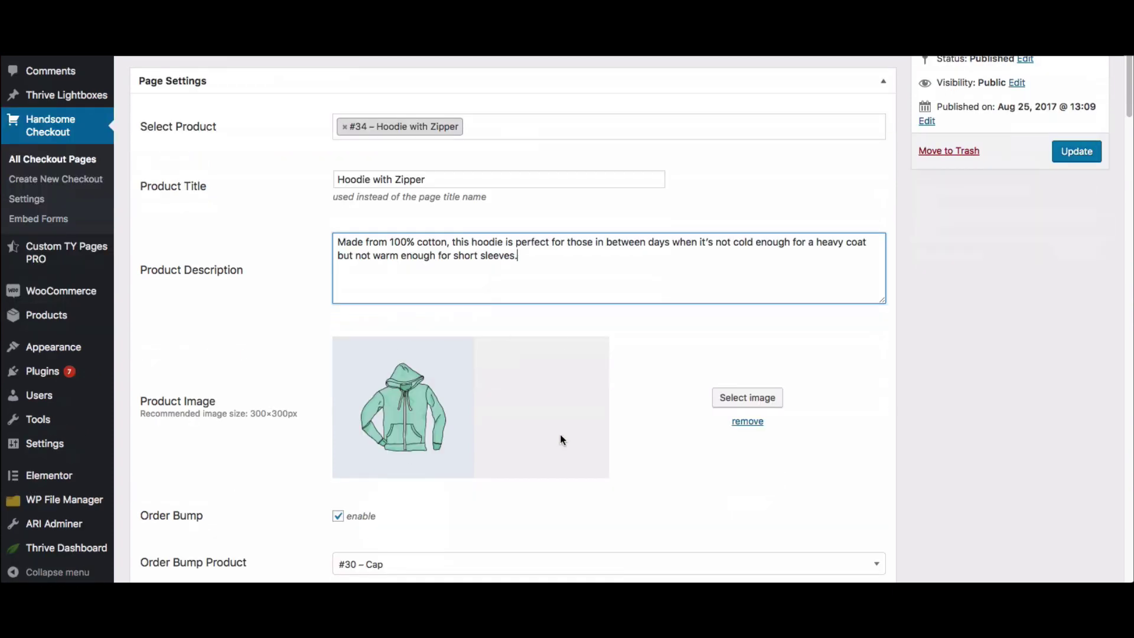
- Examine the product image and order bump settings, including the order bump product selector
scroll(576, 421, down, 1)
scroll(576, 420, down, 5)
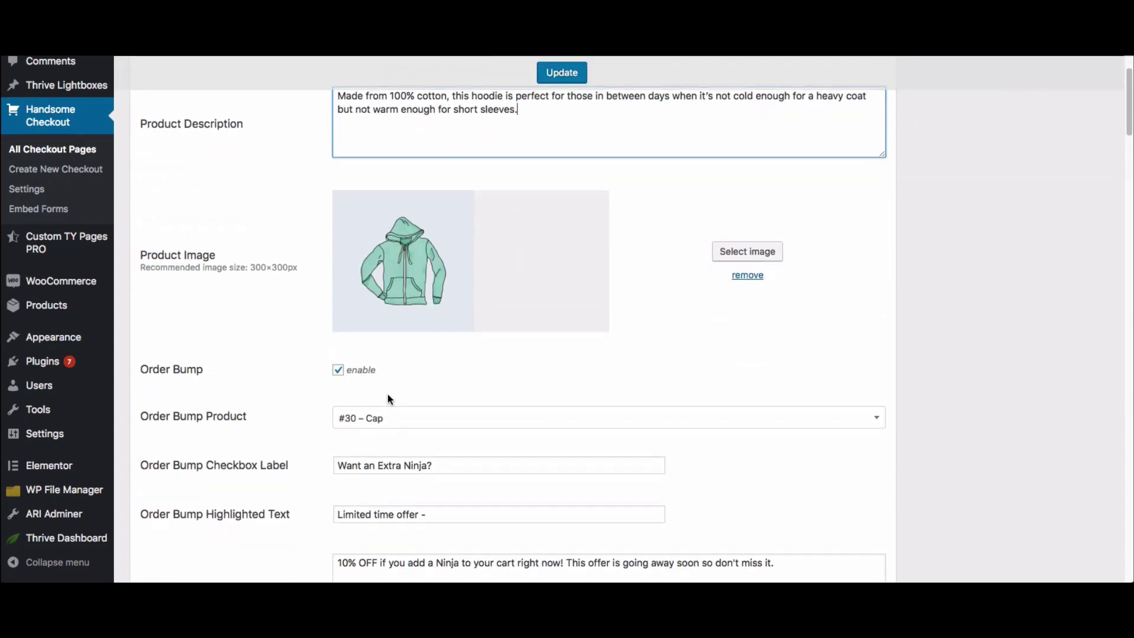
scroll(389, 399, down, 2)
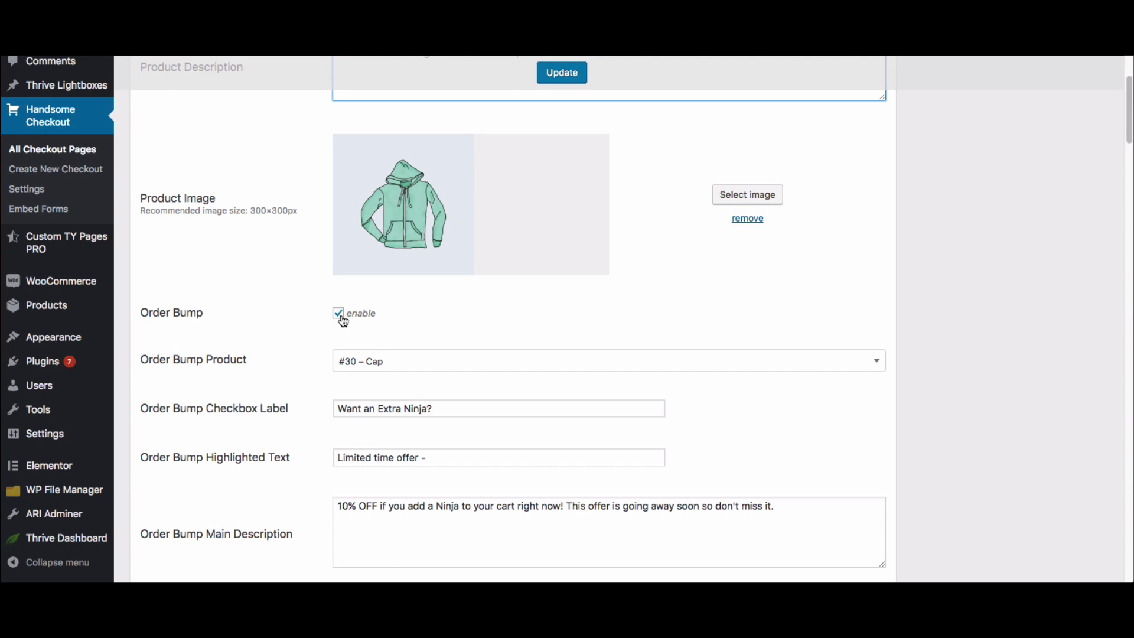
scroll(467, 303, down, 1)
click(479, 328)
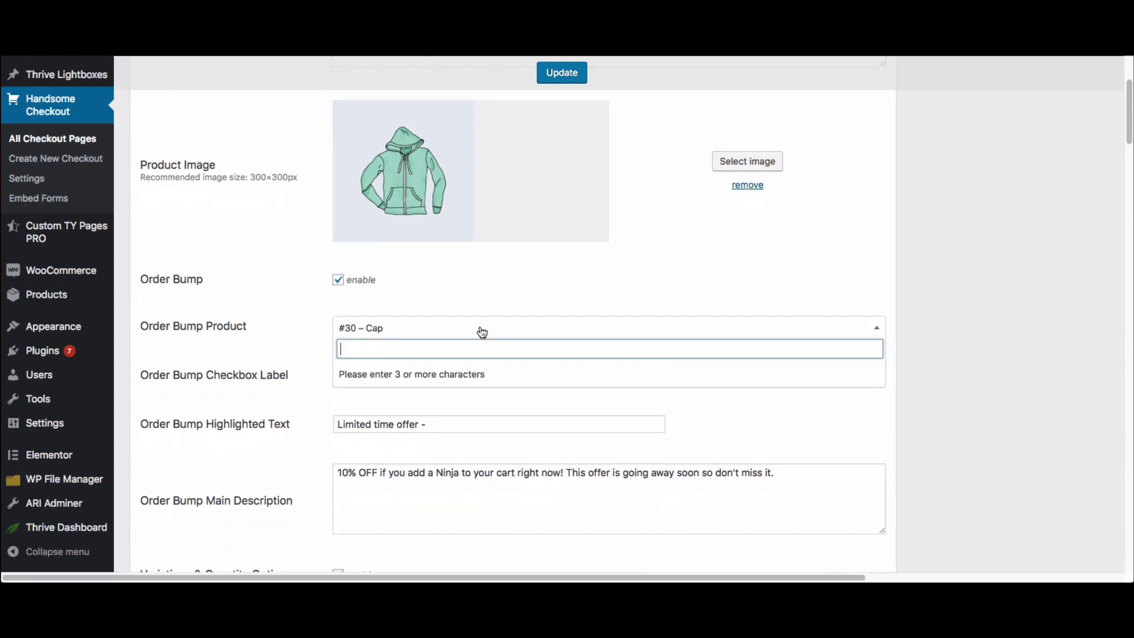
click(279, 349)
- Examine the Variations & Quantity Options fields for main title, item title, price title and highlight inscription
scroll(280, 348, down, 5)
scroll(281, 349, down, 4)
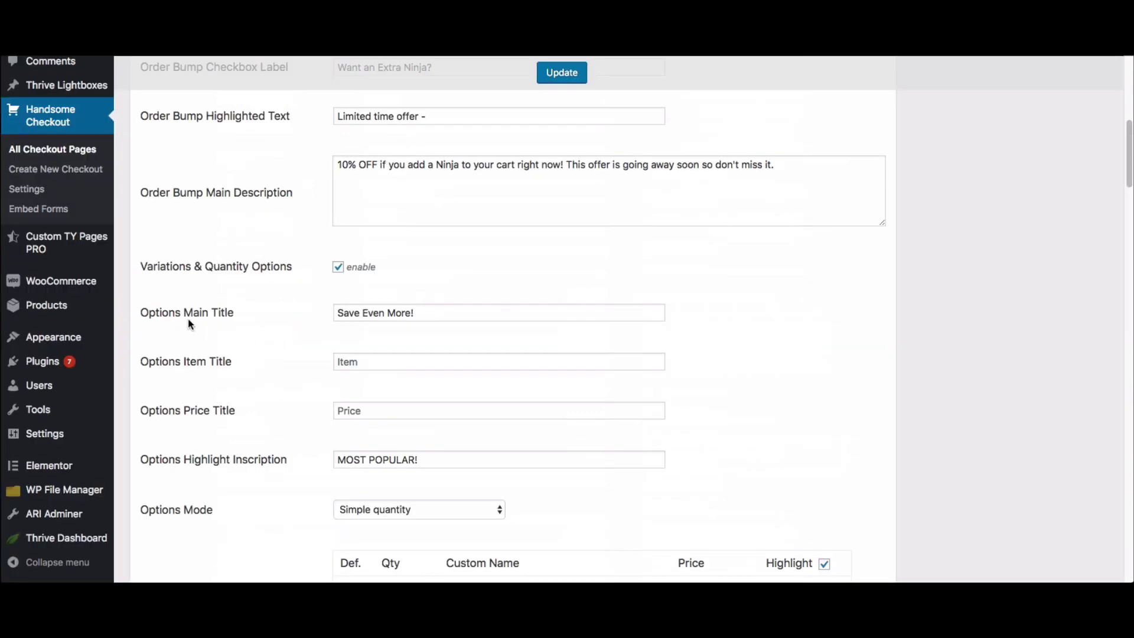
drag(343, 313, 426, 314)
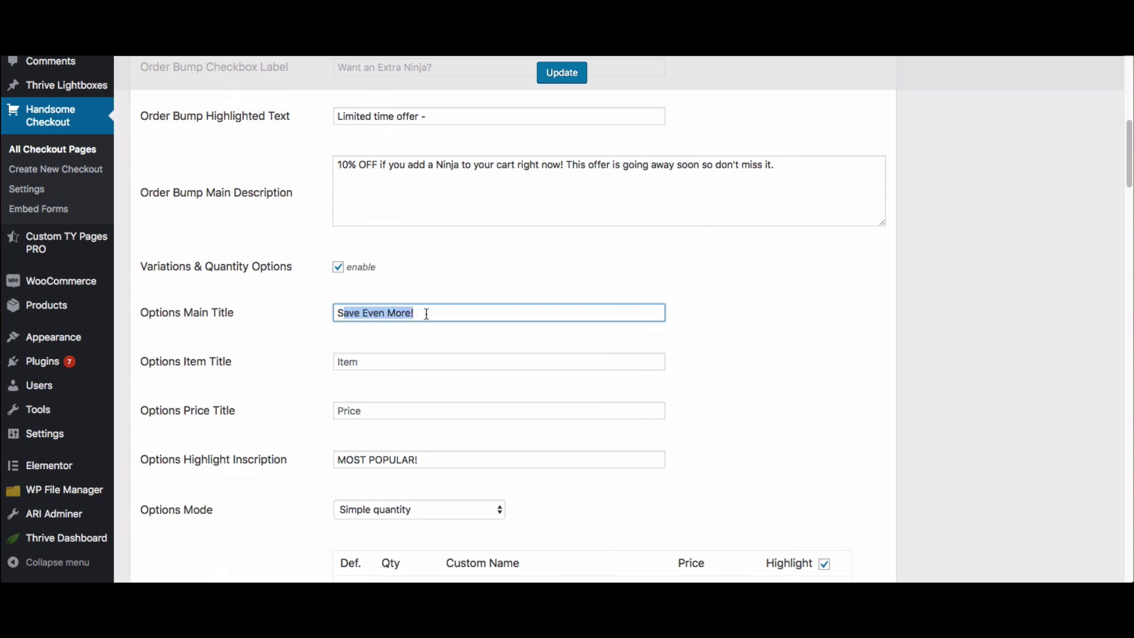
click(433, 344)
click(379, 364)
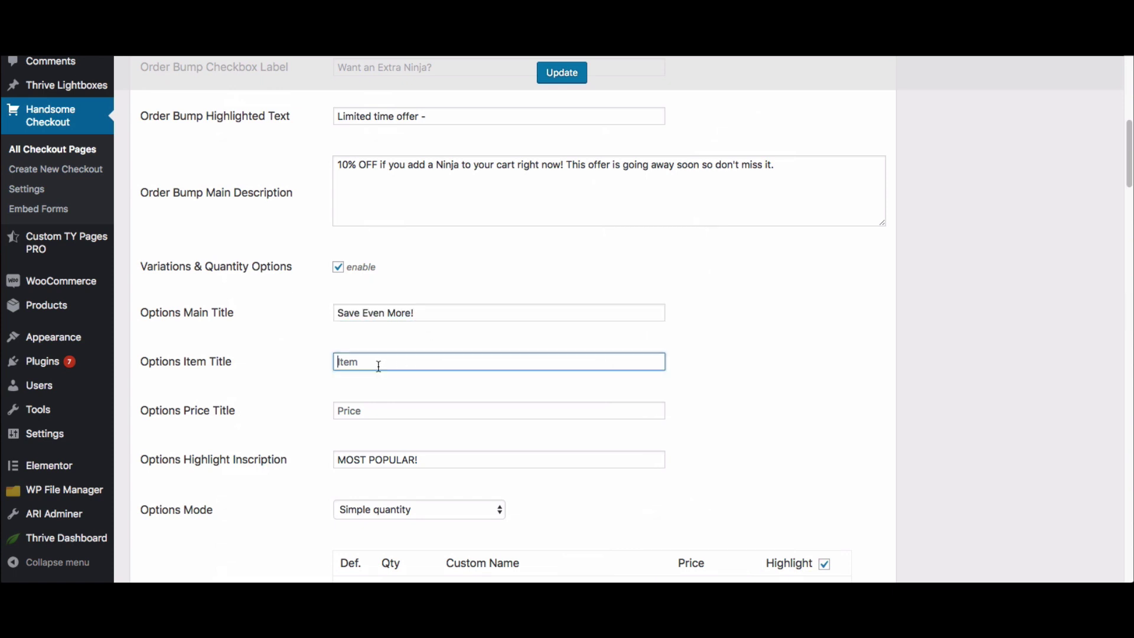
click(371, 412)
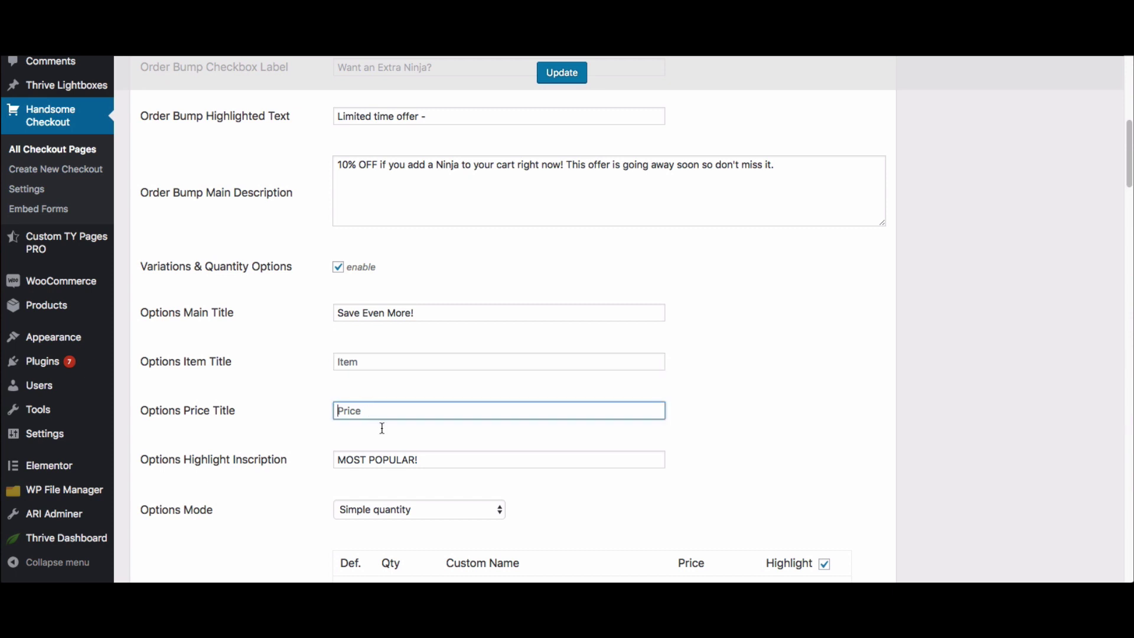
click(458, 462)
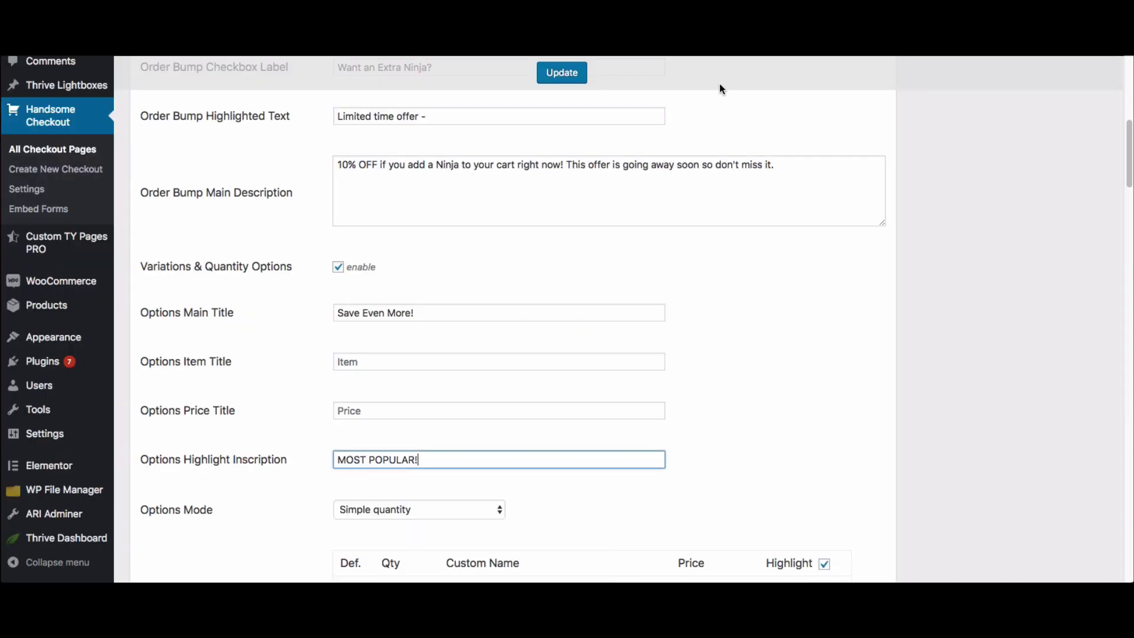
- Try the 1 Hoodie with Zipper option on the live checkout page, and examine the Options Mode choices in the checkout settings
scroll(662, 207, down, 4)
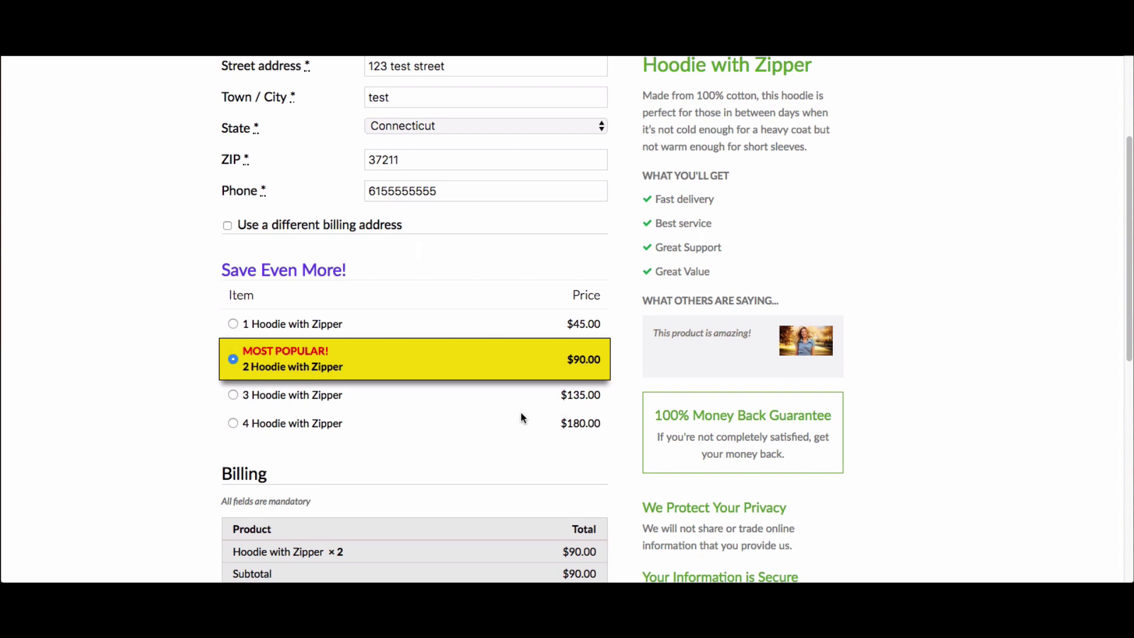
click(234, 324)
scroll(612, 495, down, 1)
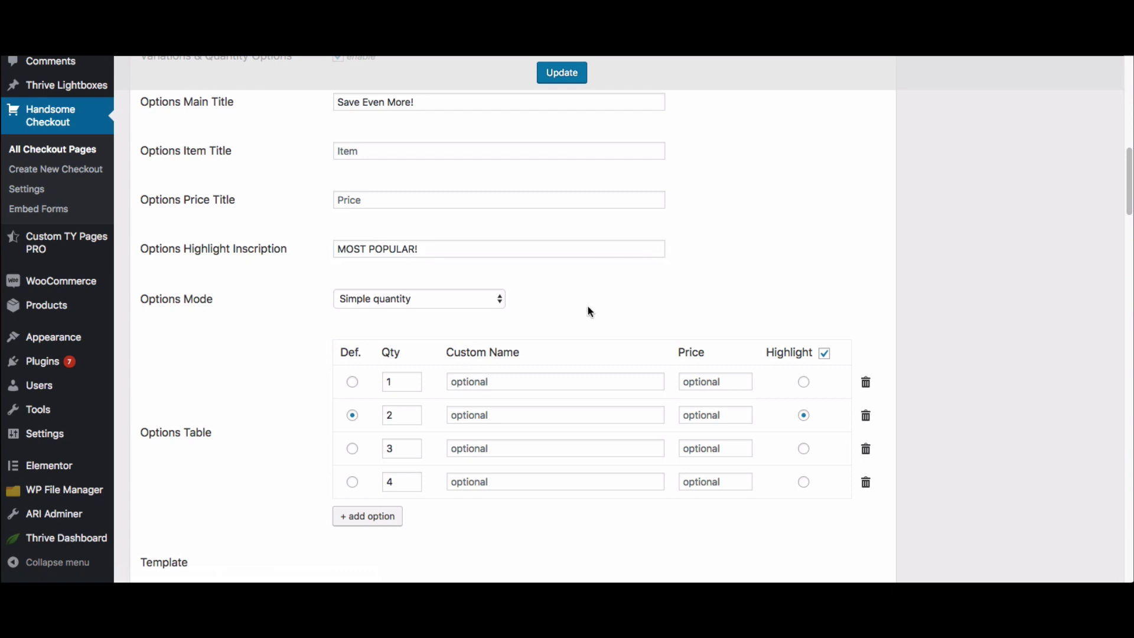
click(440, 305)
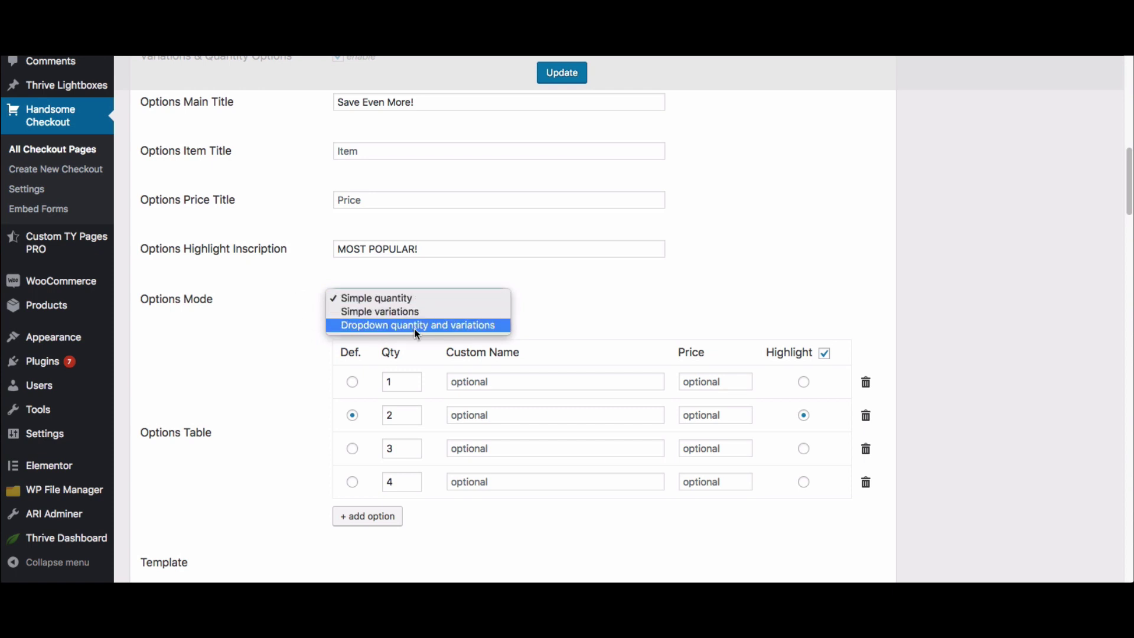
click(268, 339)
- Switch the checkout's template to Marketing Pro and update the page
scroll(268, 328, down, 7)
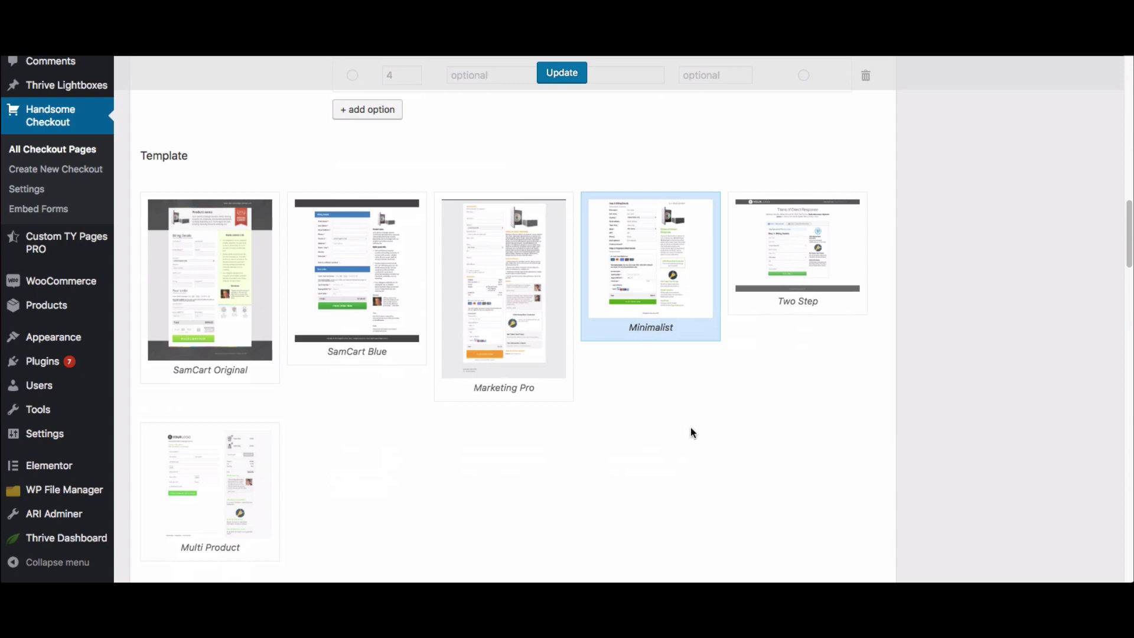
scroll(733, 421, down, 1)
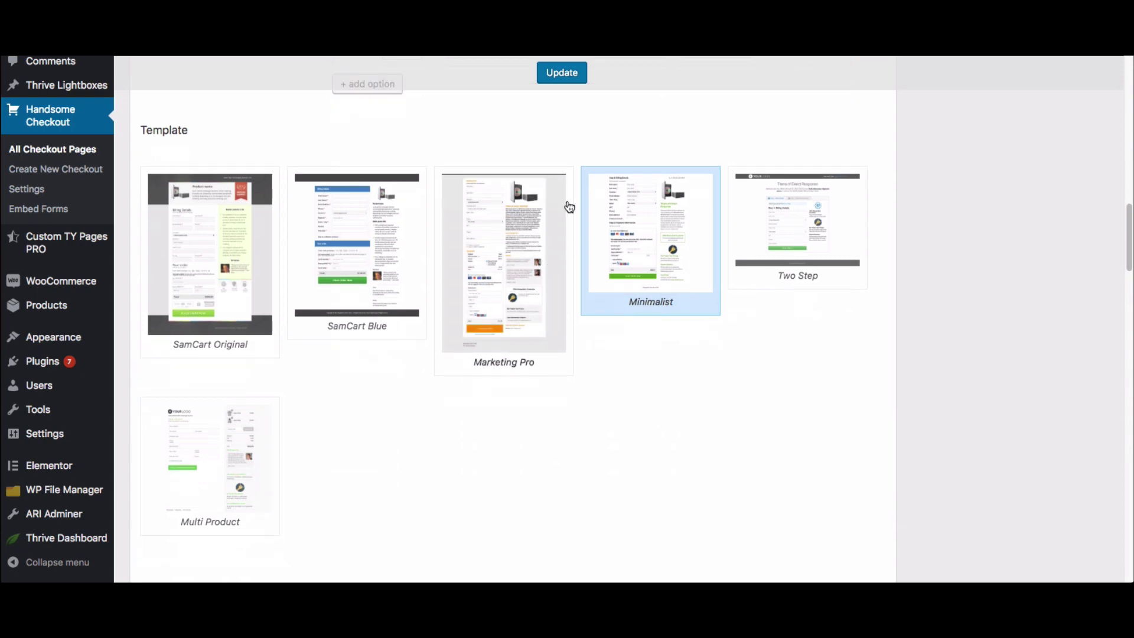
click(514, 243)
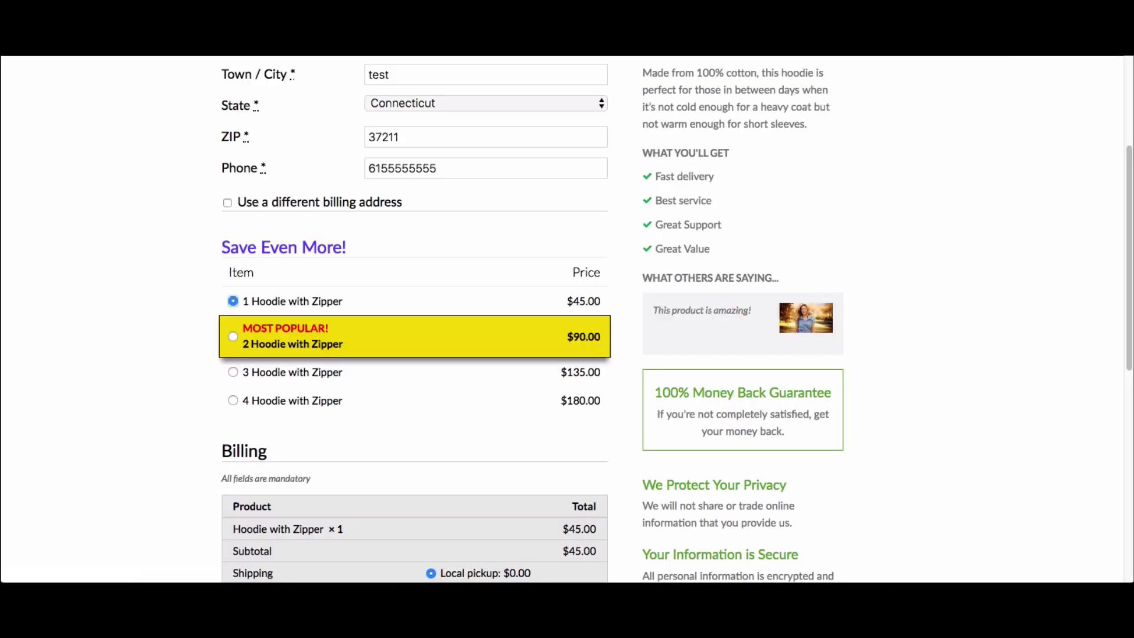
- Reload the live Hoodie with Zipper checkout page and examine its layout in the new template
key(super+r)
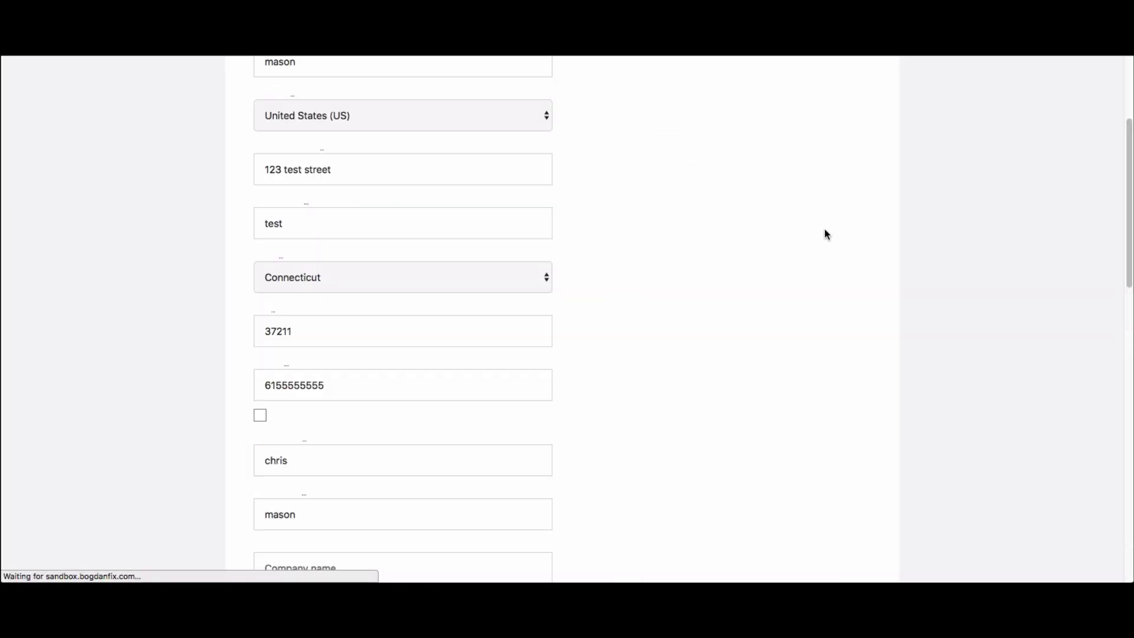
scroll(832, 270, down, 8)
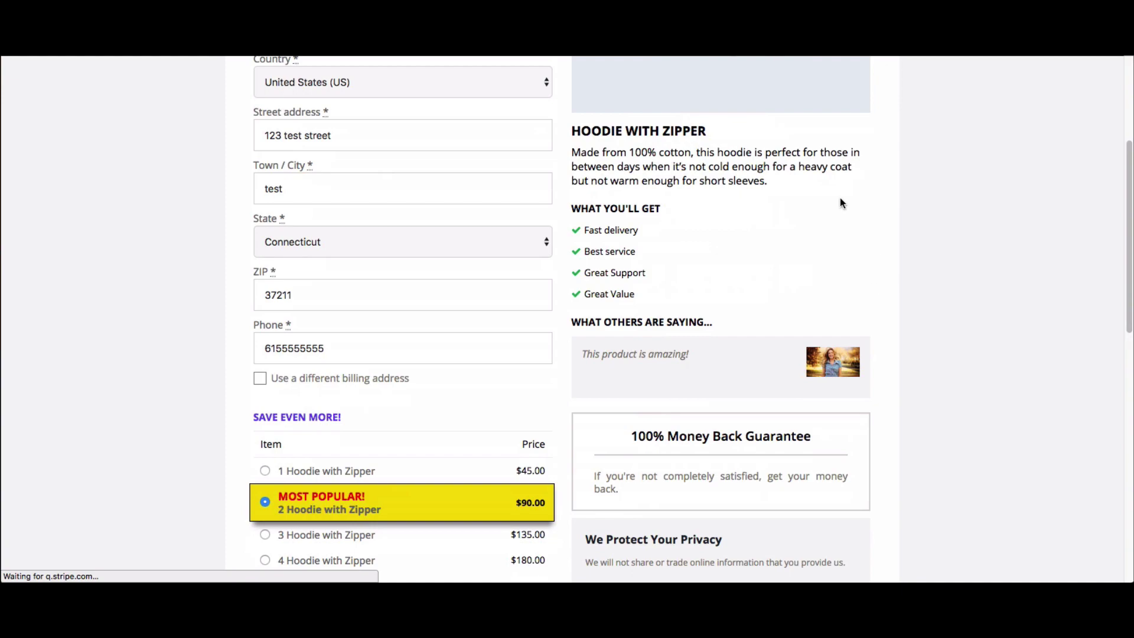
scroll(614, 270, up, 5)
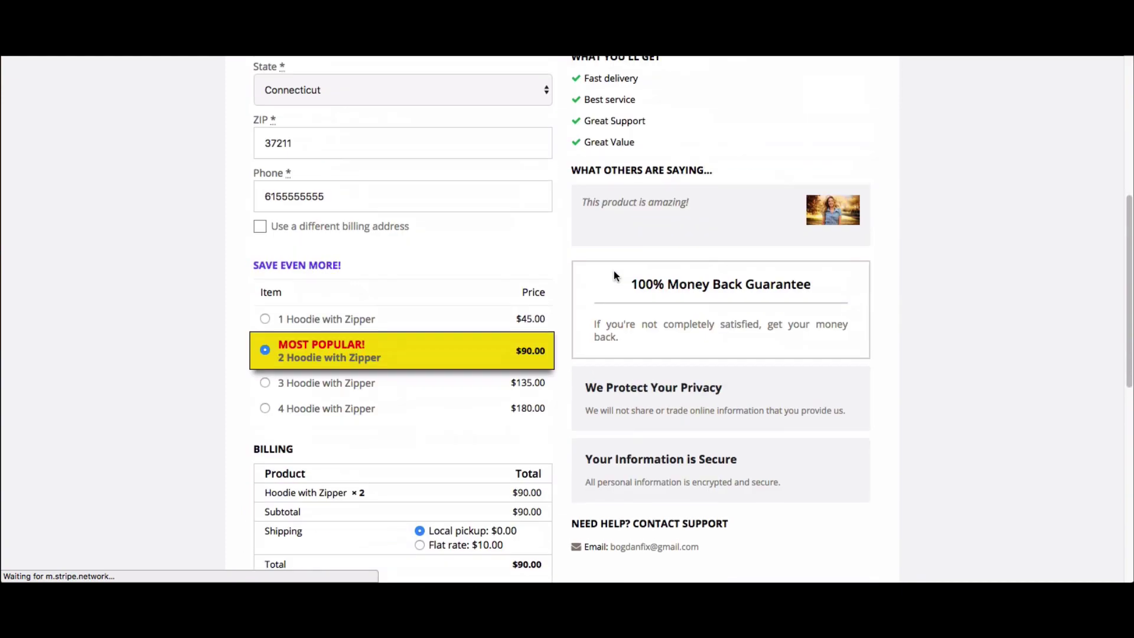
- Return to the checkout's settings, switch its template to Two Step and update the page
key(super+alt+Left)
scroll(732, 384, down, 15)
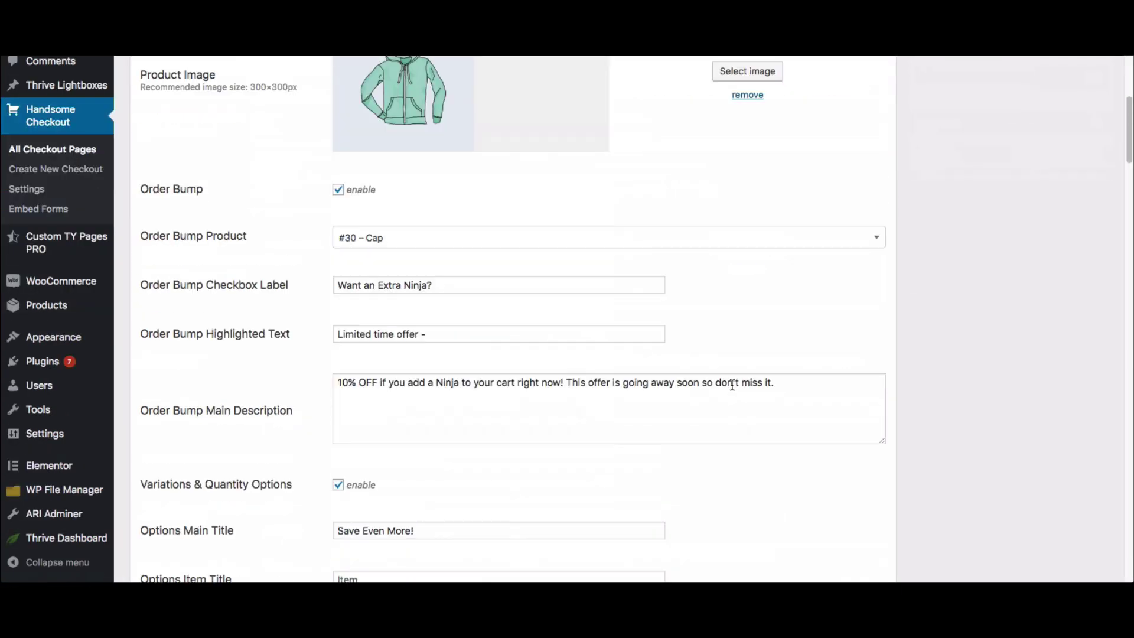
scroll(735, 383, down, 3)
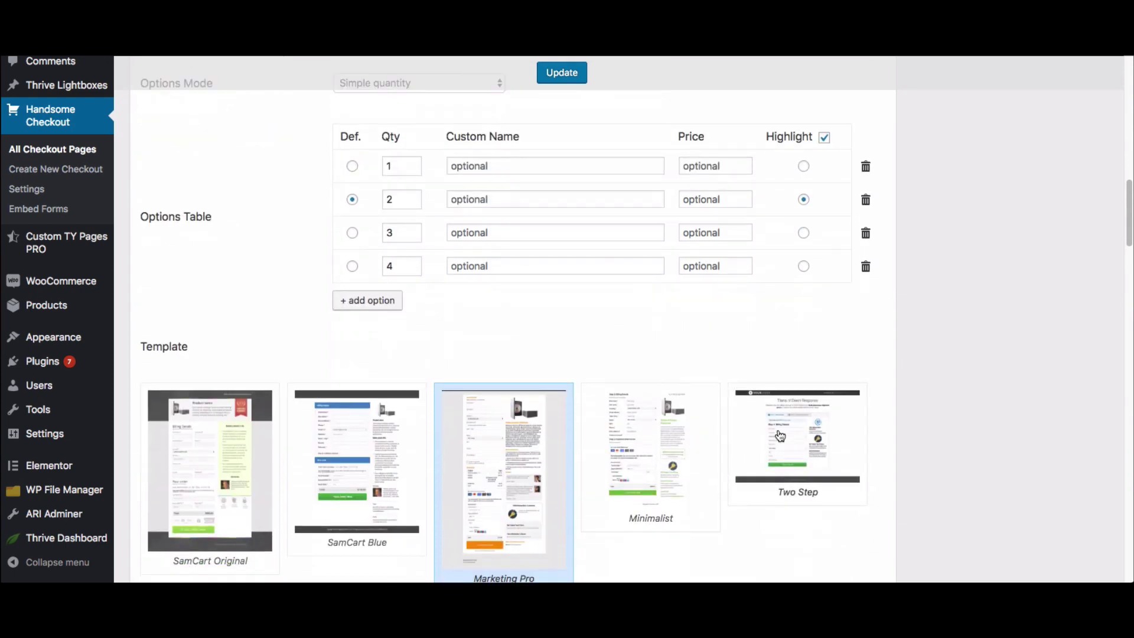
click(780, 434)
click(569, 72)
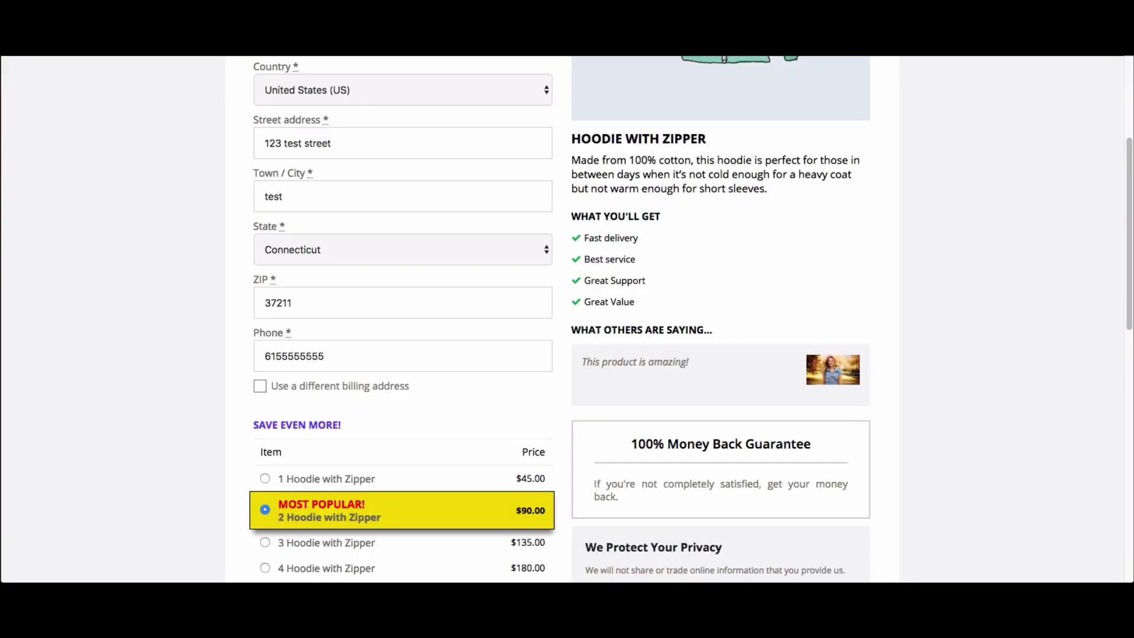
- Reload the live Hoodie with Zipper checkout page and go through its Shipping, Product Selection and Billing steps
key(super+r)
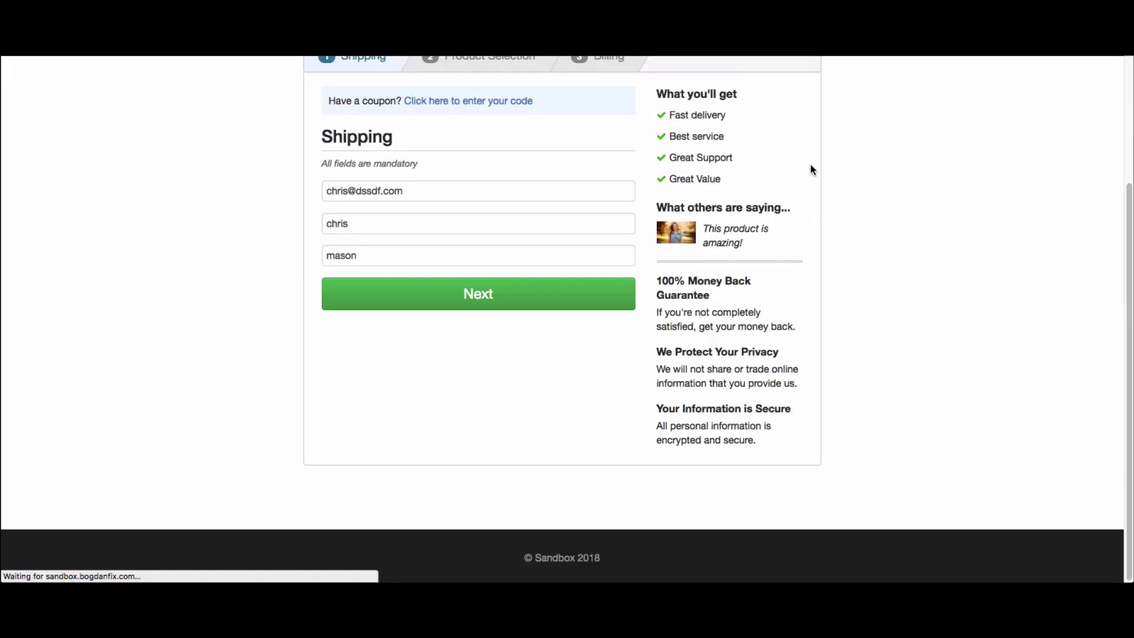
scroll(679, 295, up, 4)
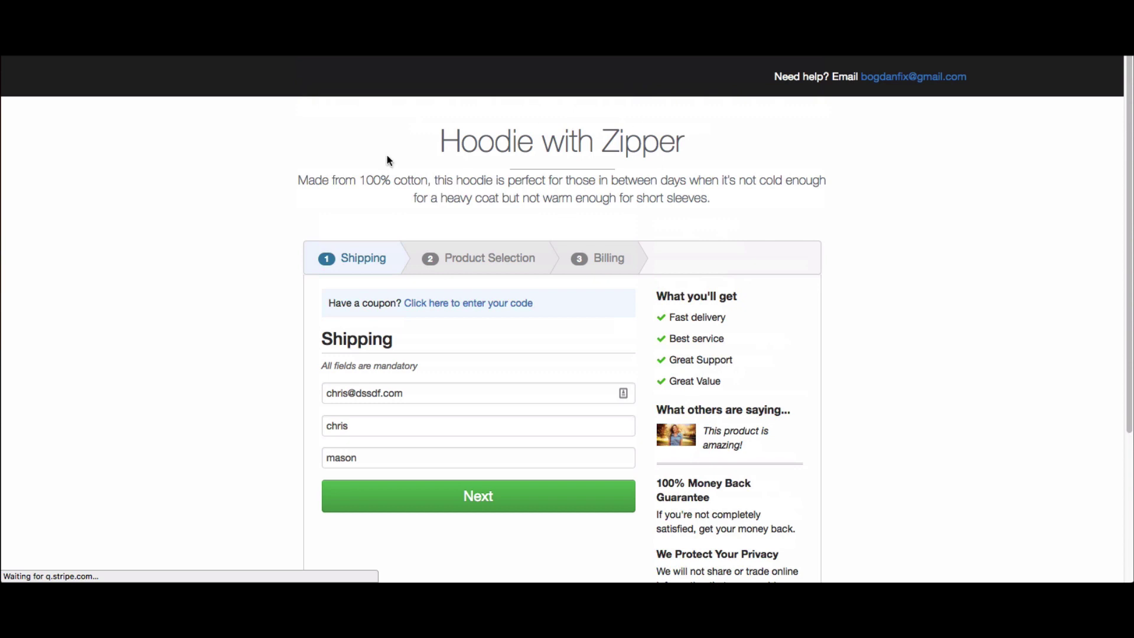
scroll(796, 218, down, 1)
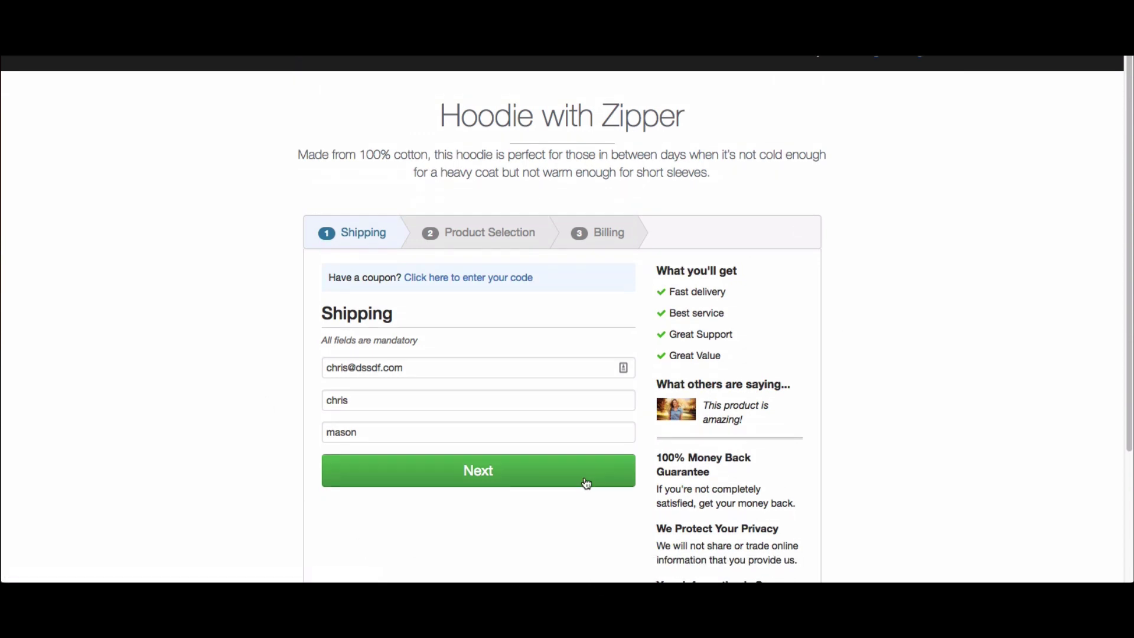
click(516, 479)
scroll(877, 250, down, 1)
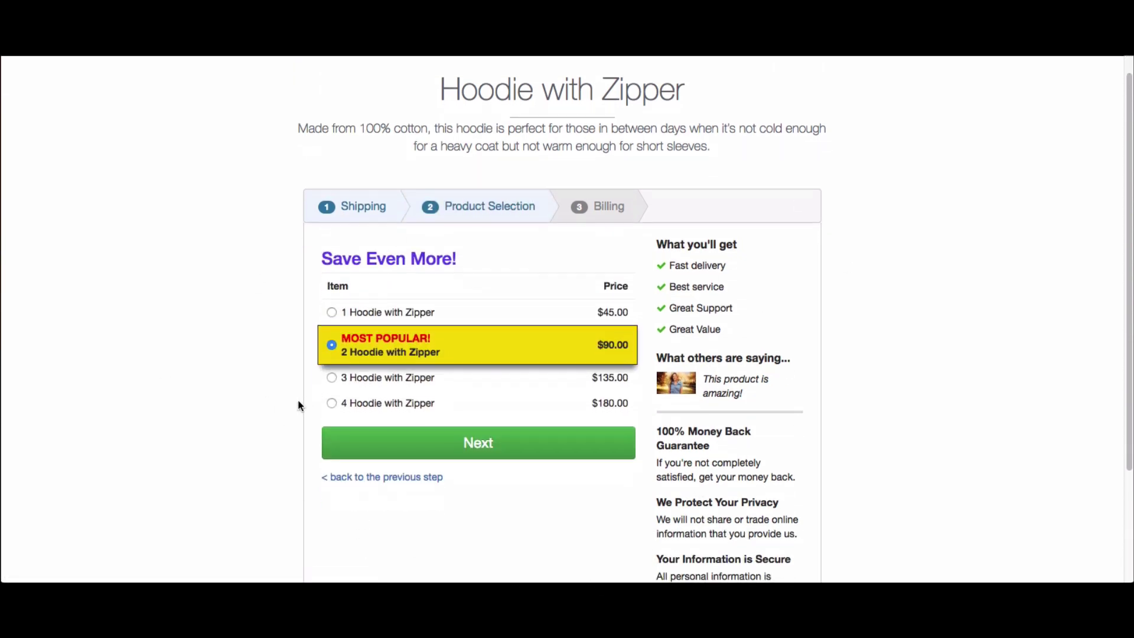
click(481, 444)
scroll(859, 133, down, 5)
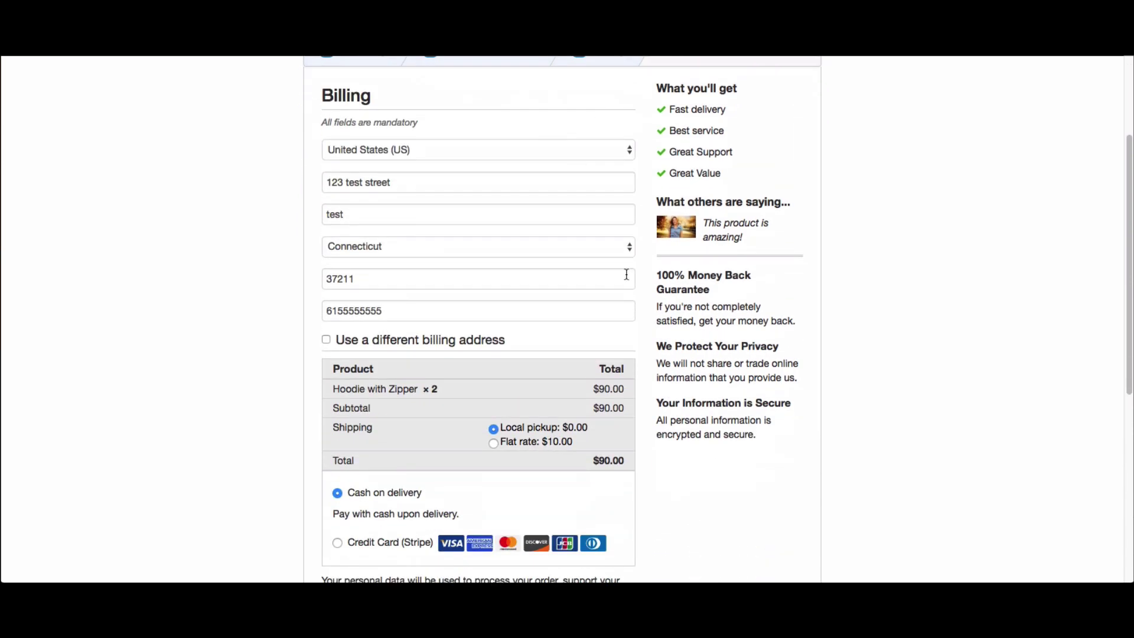
scroll(733, 376, up, 1)
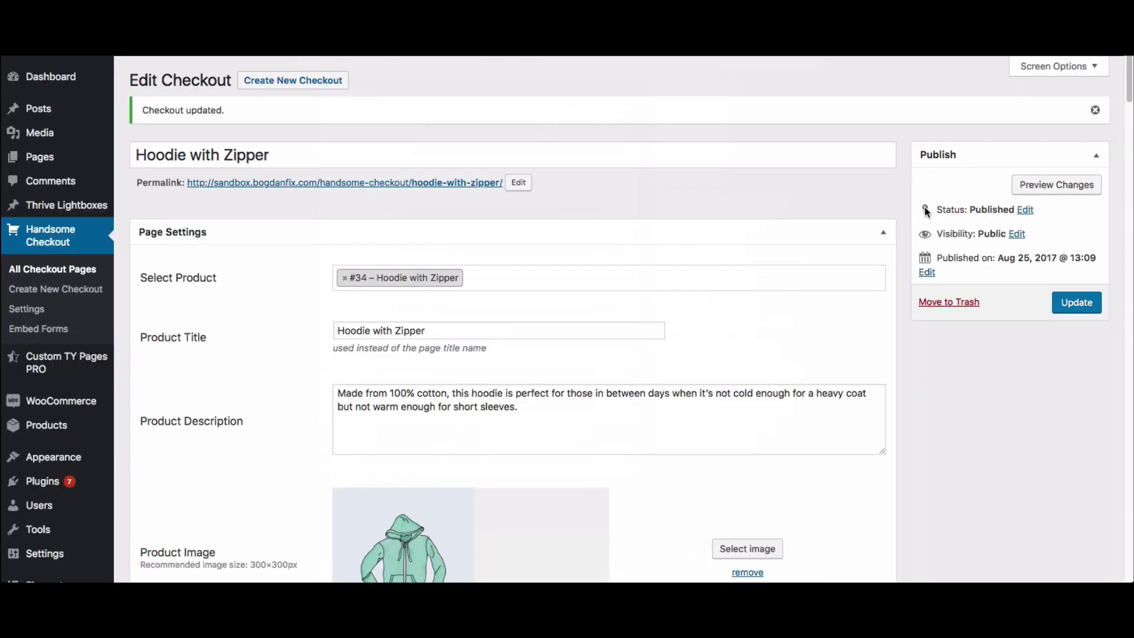
- Examine the checkout's template gallery, template colors, field options, order details and step title and button text settings
scroll(742, 339, down, 6)
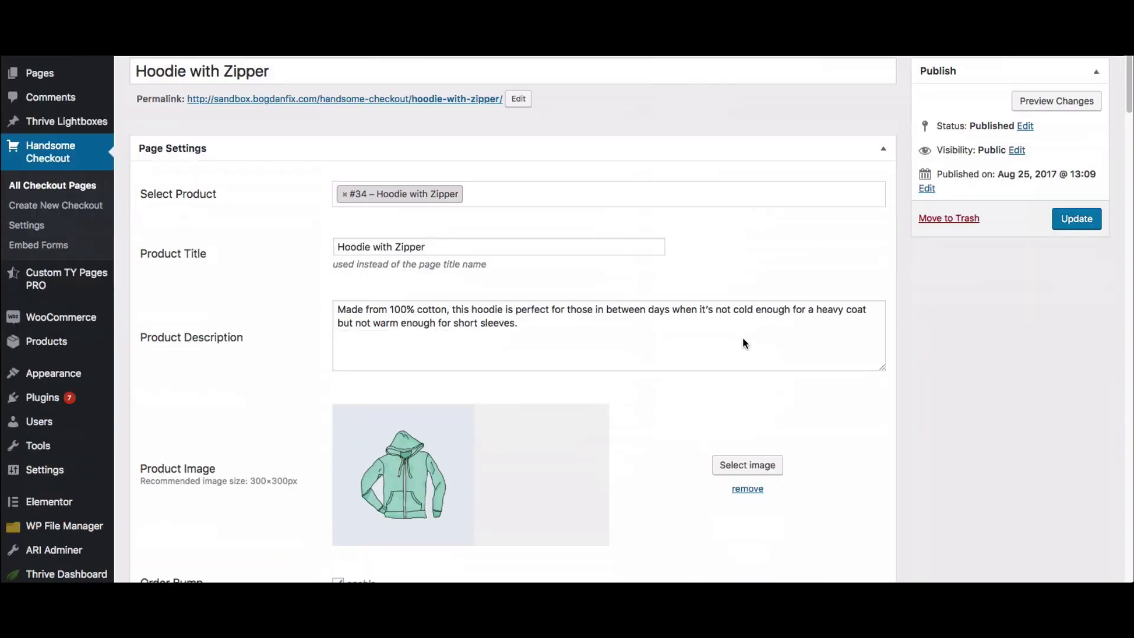
scroll(743, 341, down, 8)
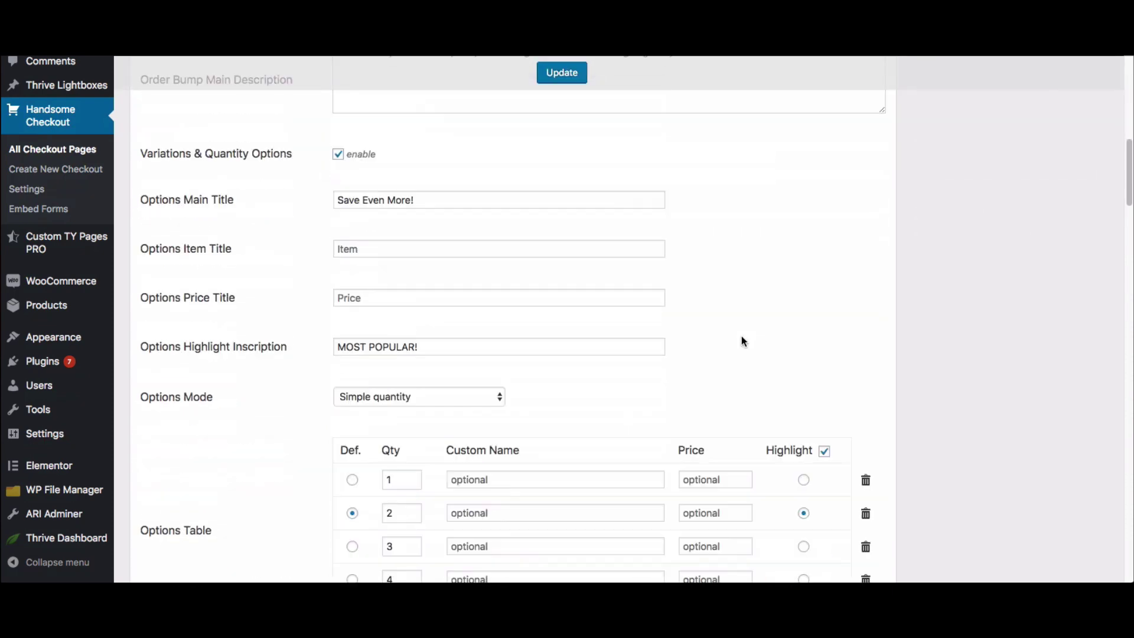
scroll(743, 341, down, 2)
scroll(743, 342, down, 5)
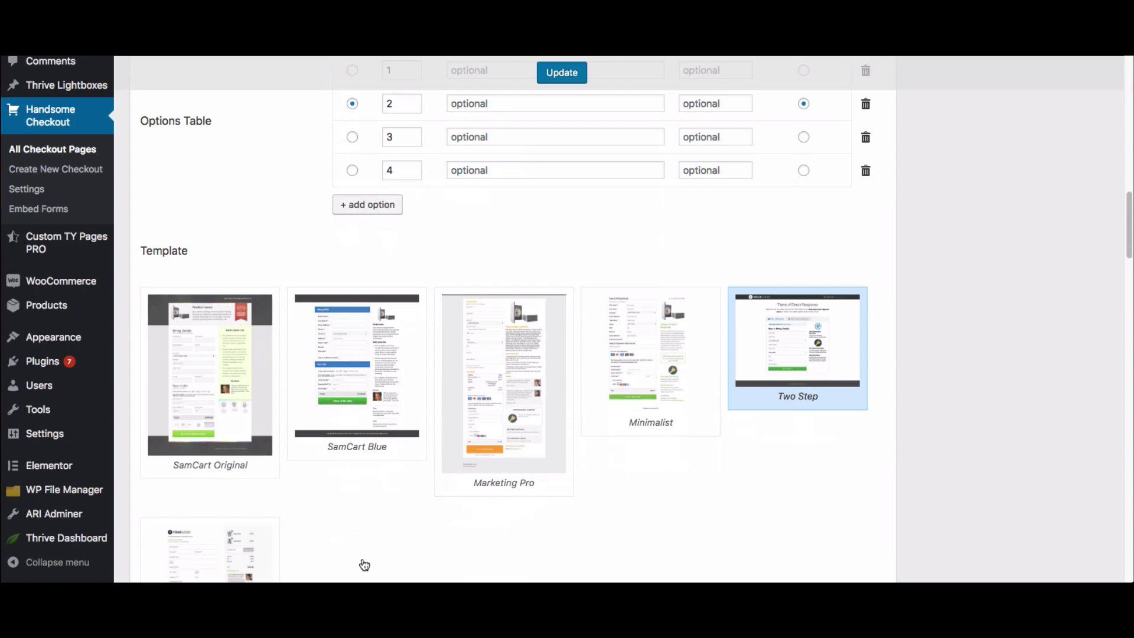
scroll(677, 444, down, 8)
scroll(678, 444, down, 5)
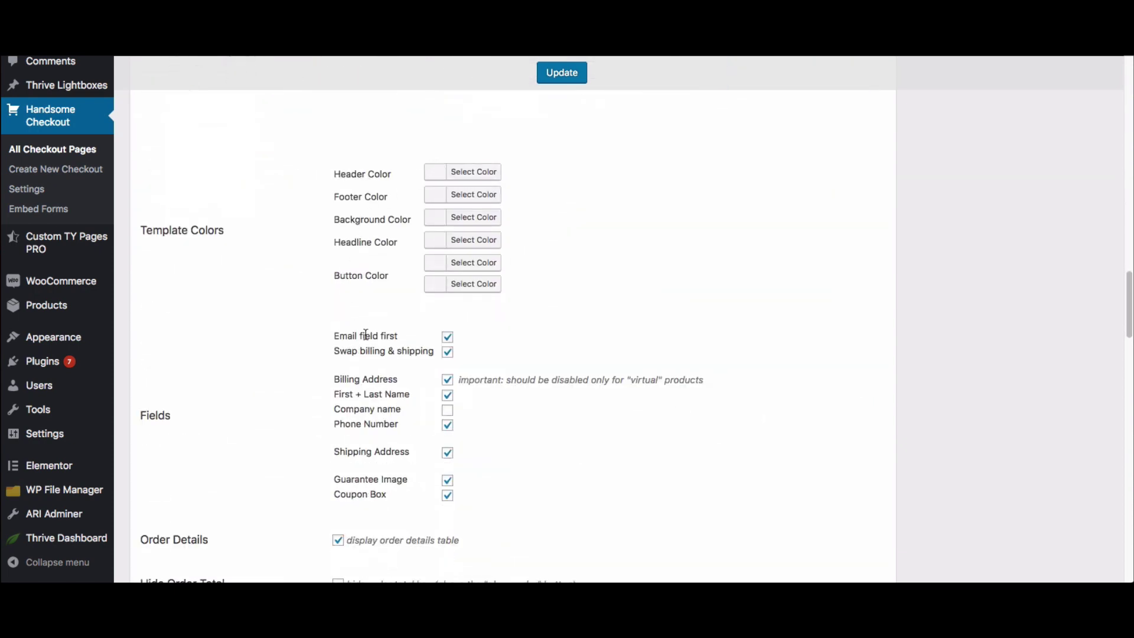
scroll(722, 183, down, 2)
scroll(713, 184, down, 3)
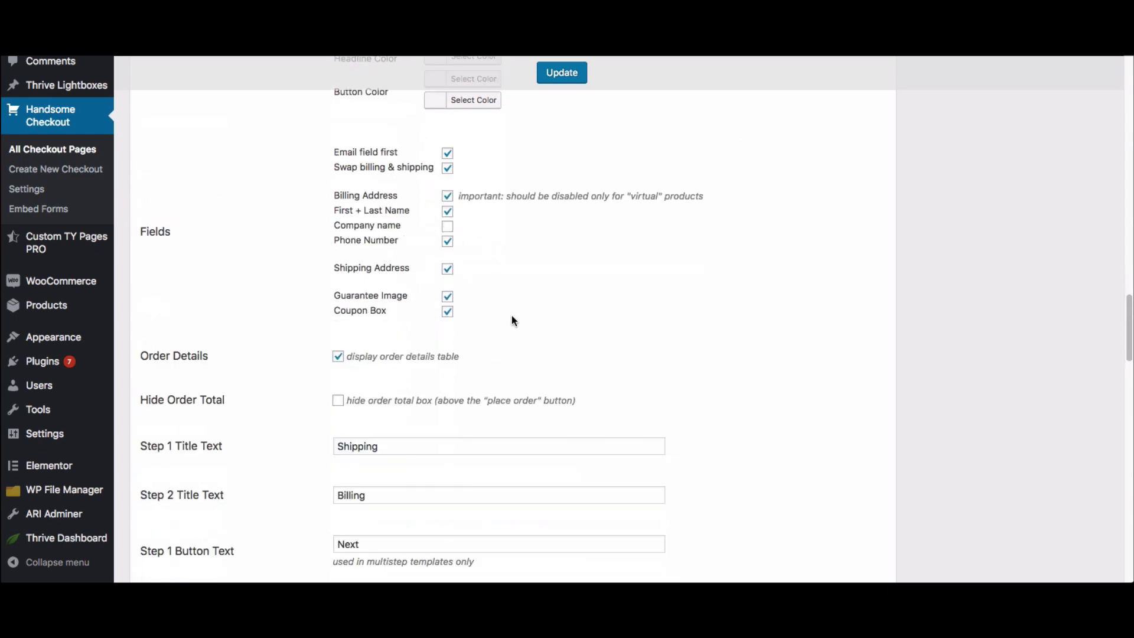
scroll(731, 305, down, 2)
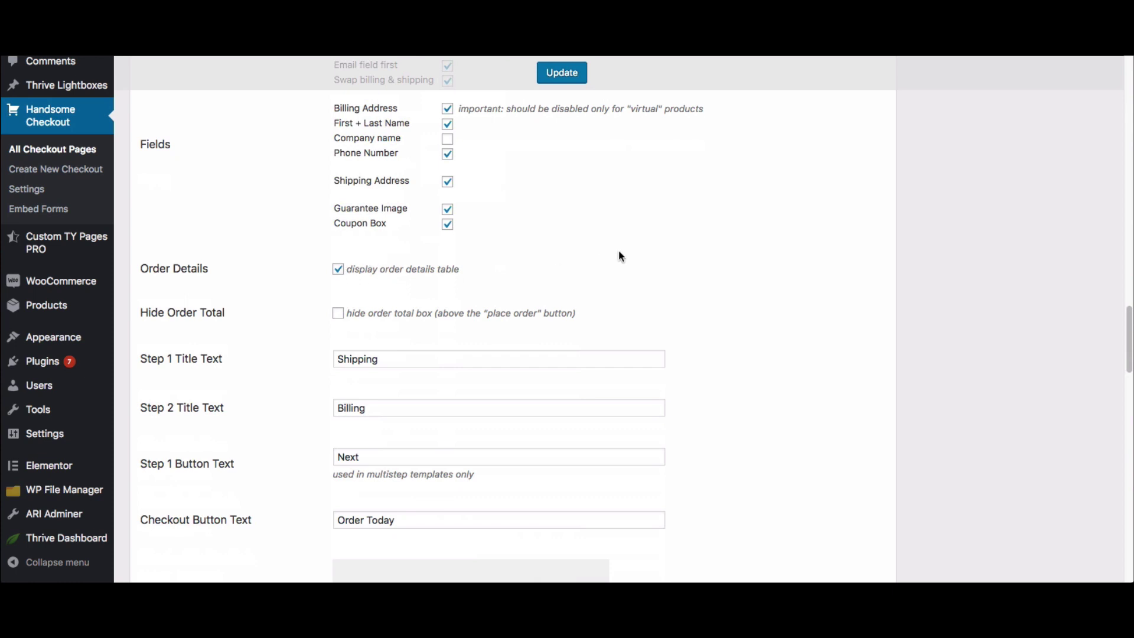
scroll(619, 250, down, 1)
scroll(490, 296, down, 2)
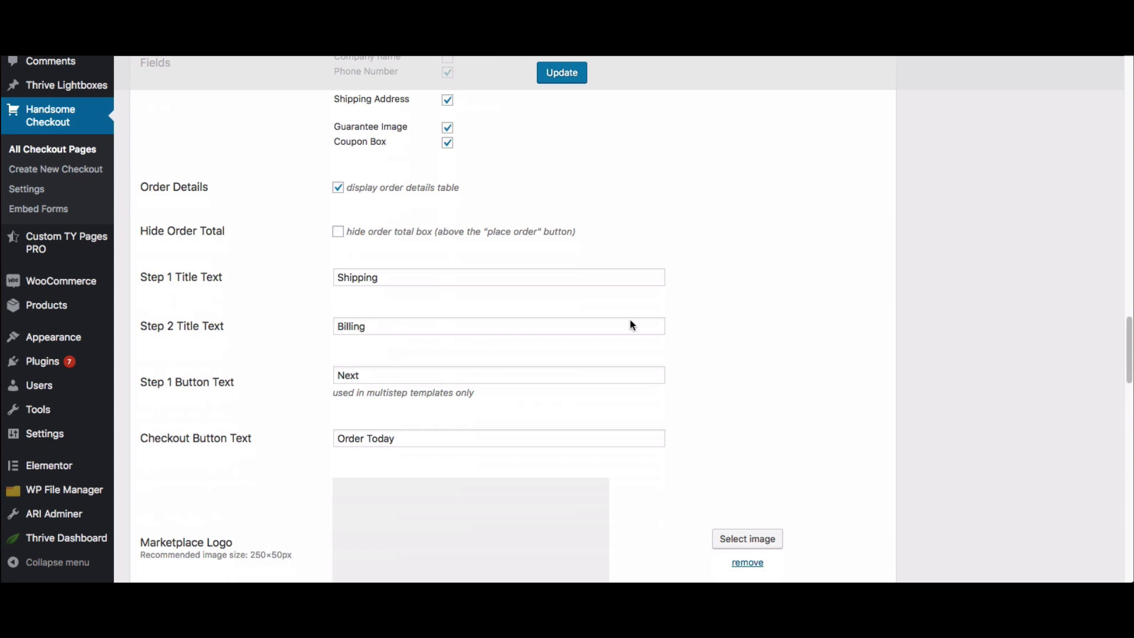
scroll(653, 325, down, 2)
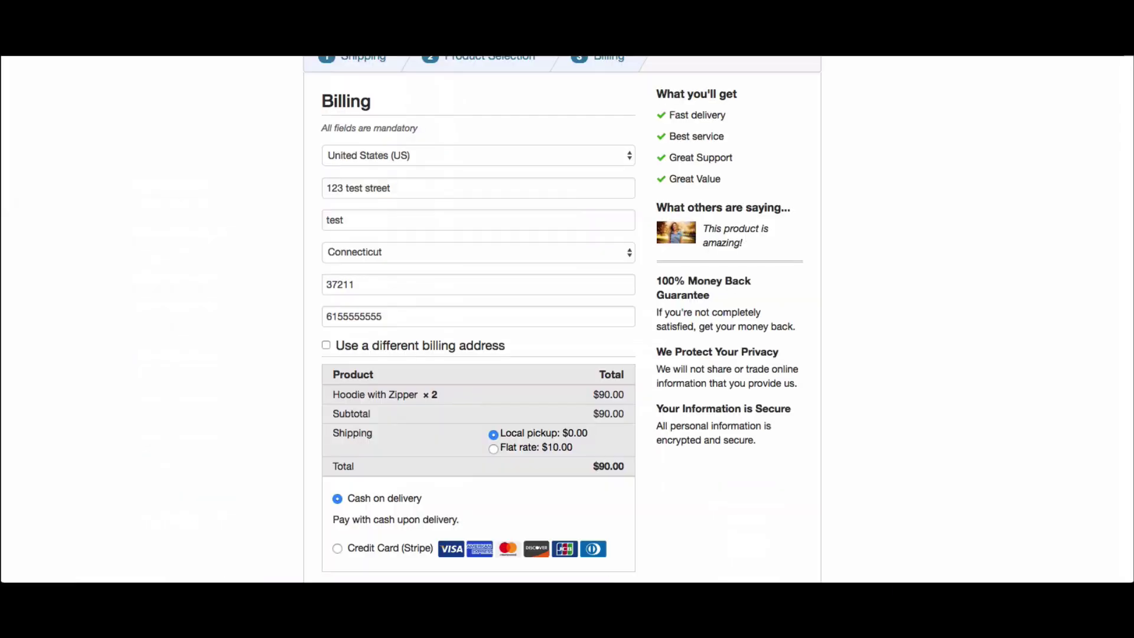
- Review the end of the live checkout's Billing step and go back to Product Selection
scroll(451, 427, down, 7)
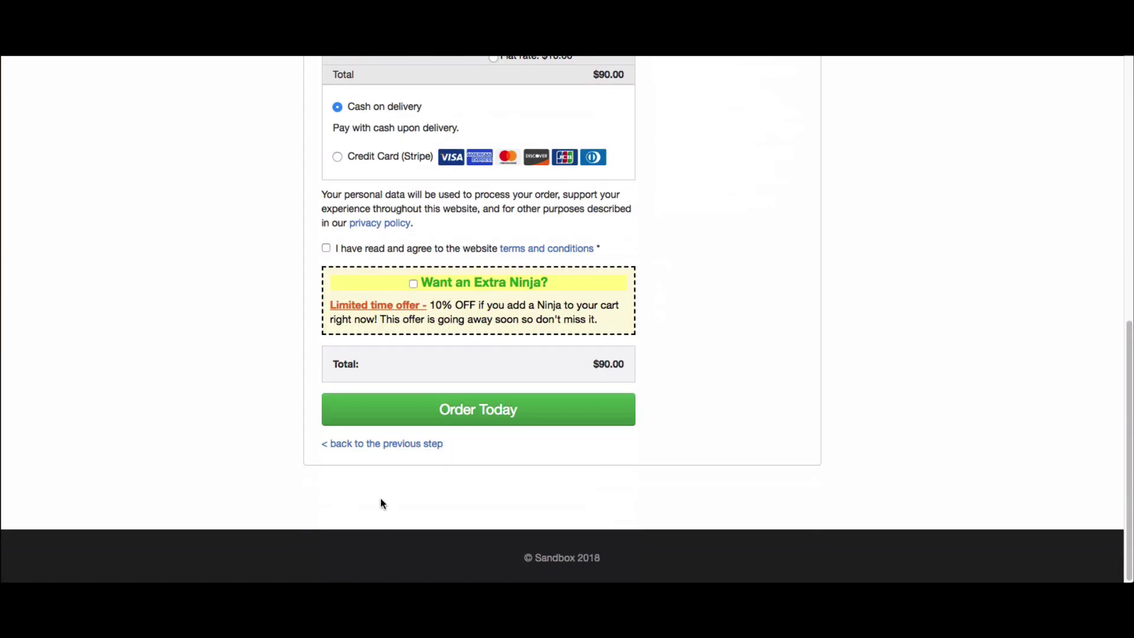
click(391, 453)
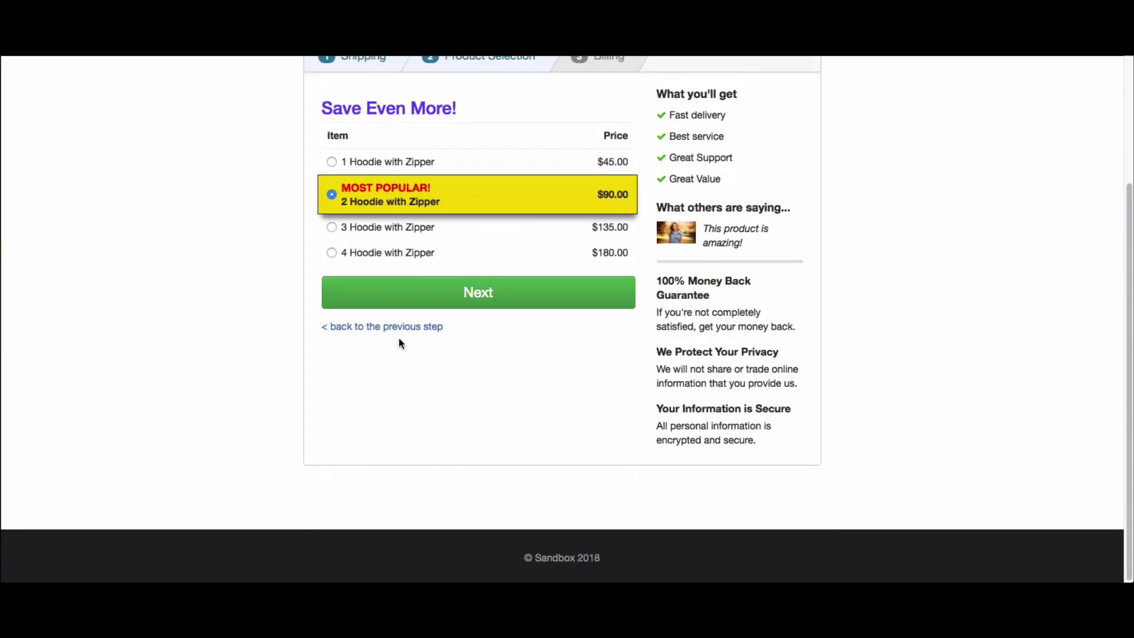
click(512, 326)
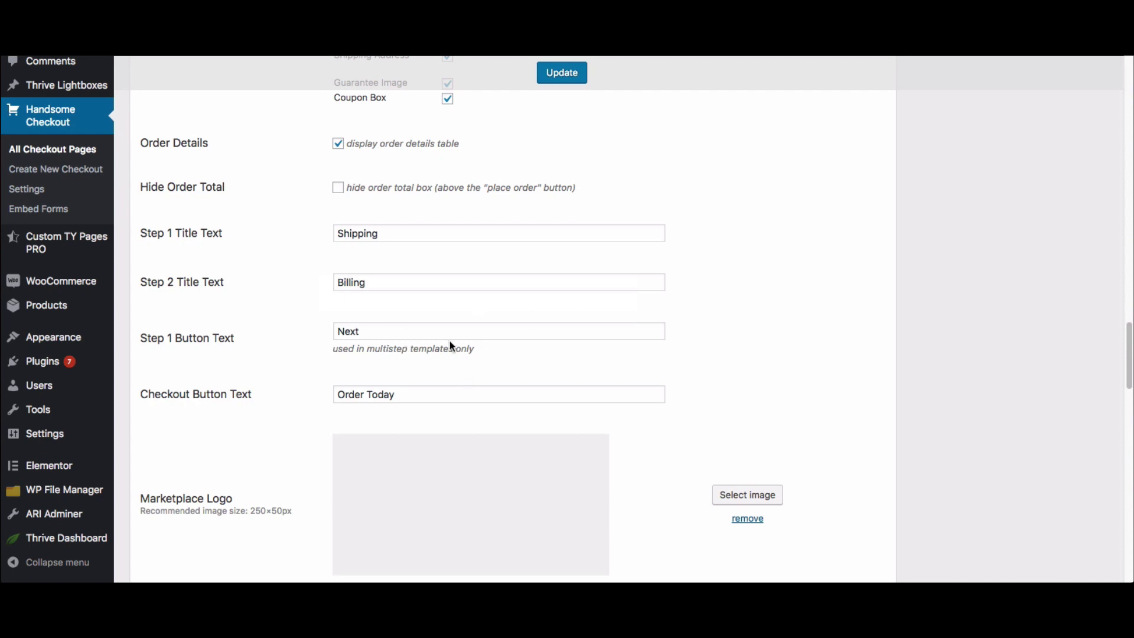
- Set the Step 1 Button Text to "Next Step", update the checkout and check the button on the live page
click(391, 332)
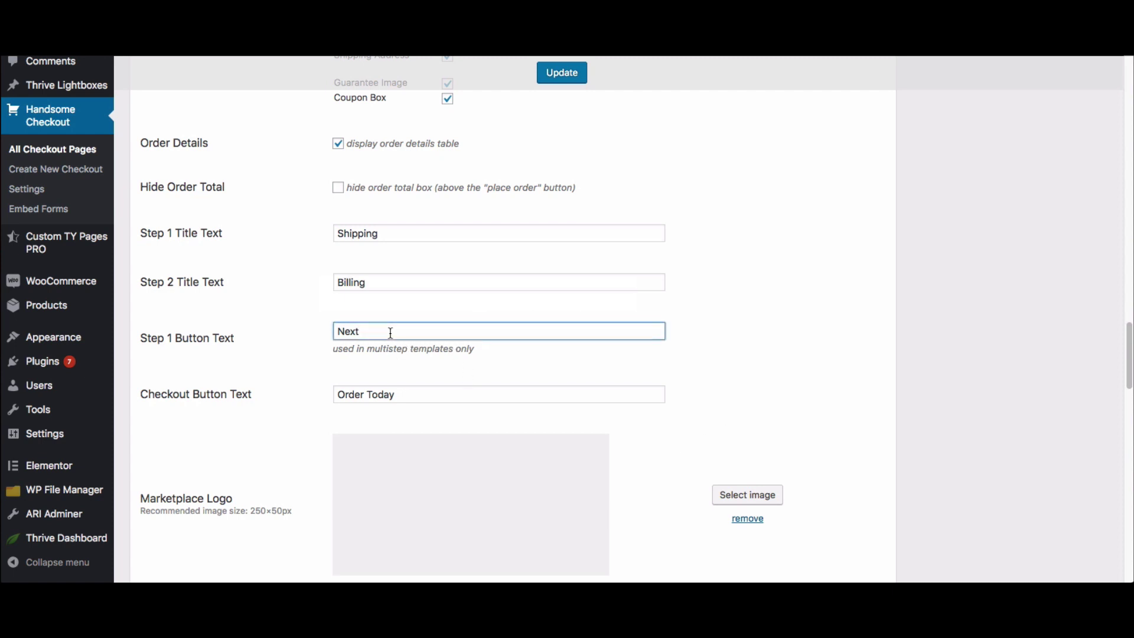
text(ste)
key(BackSpace)
key(BackSpace)
text(tep)
click(562, 72)
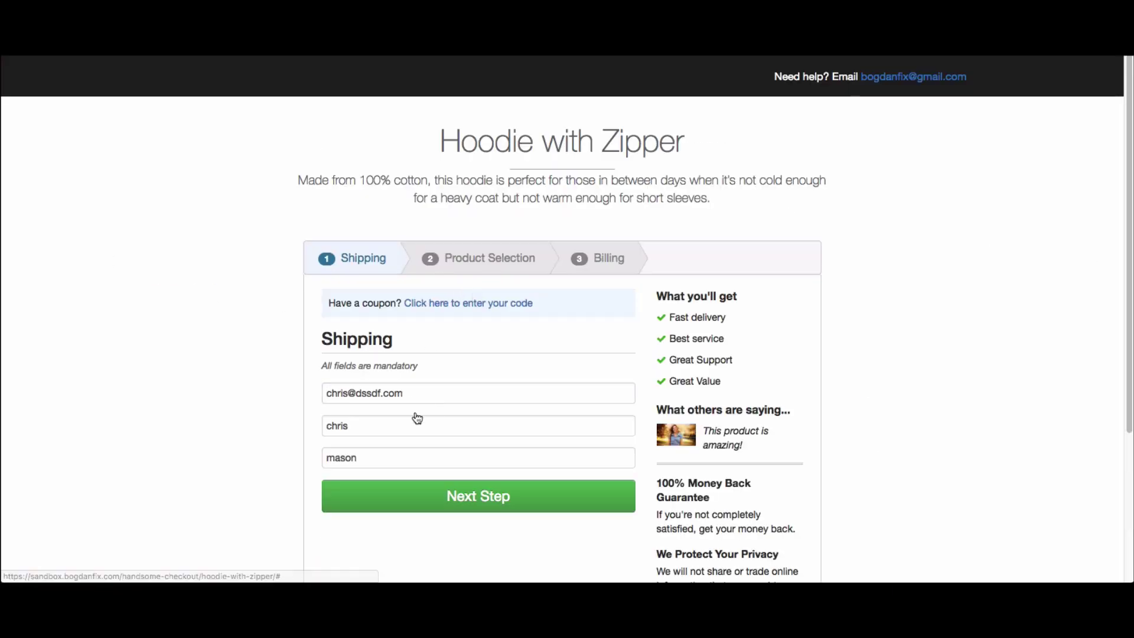
scroll(440, 396, down, 2)
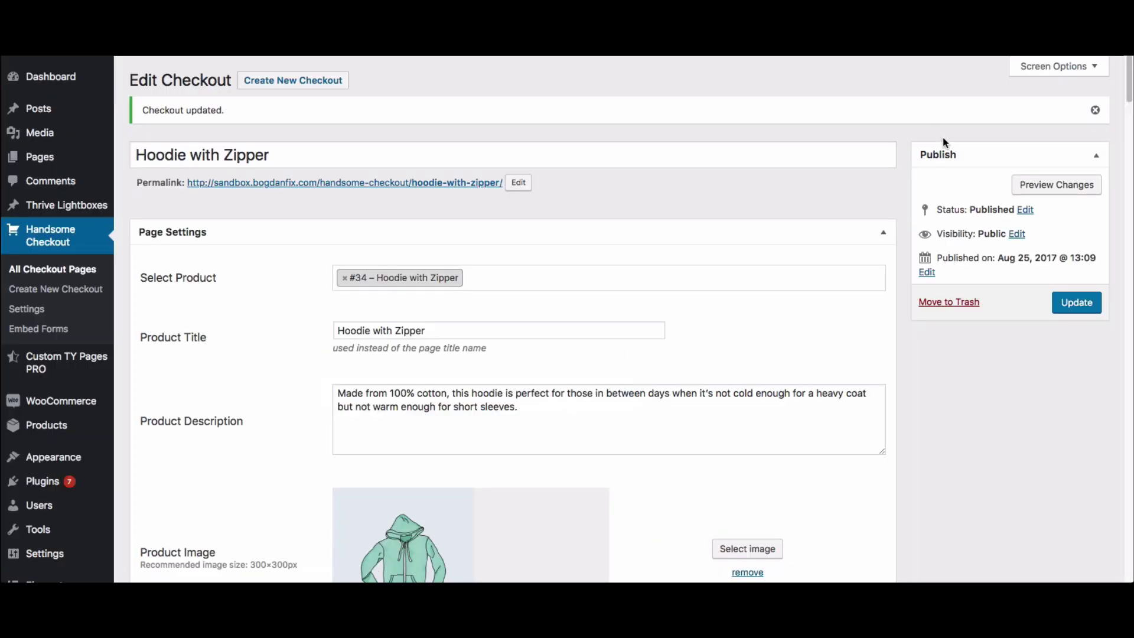
- Switch the checkout's template to Minimalist and update the page
scroll(889, 188, down, 15)
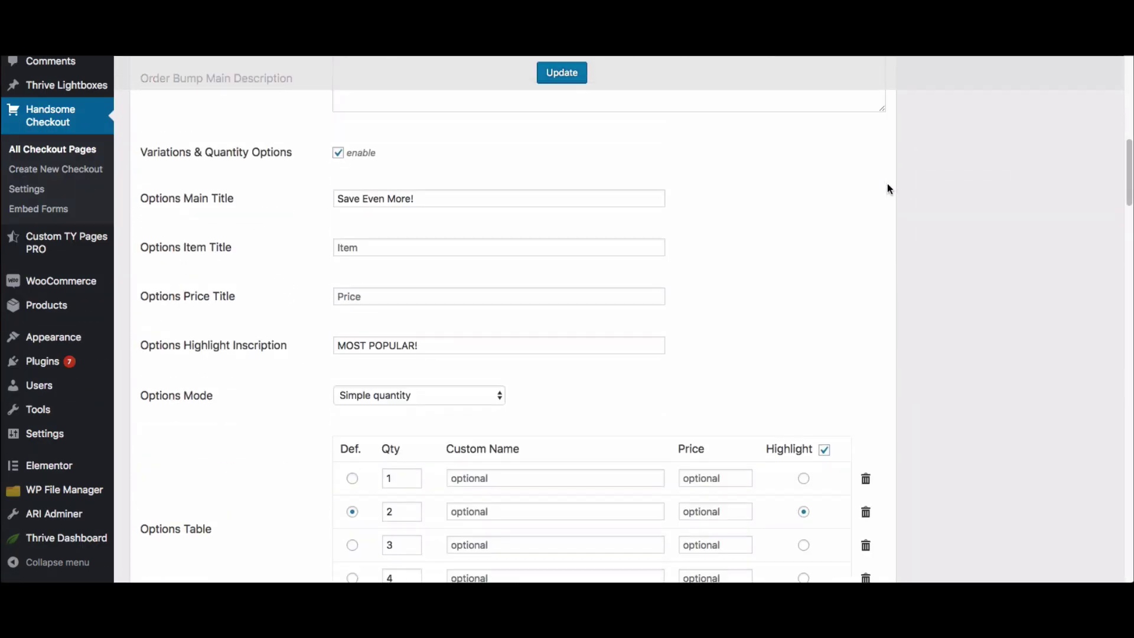
scroll(887, 188, down, 8)
click(703, 300)
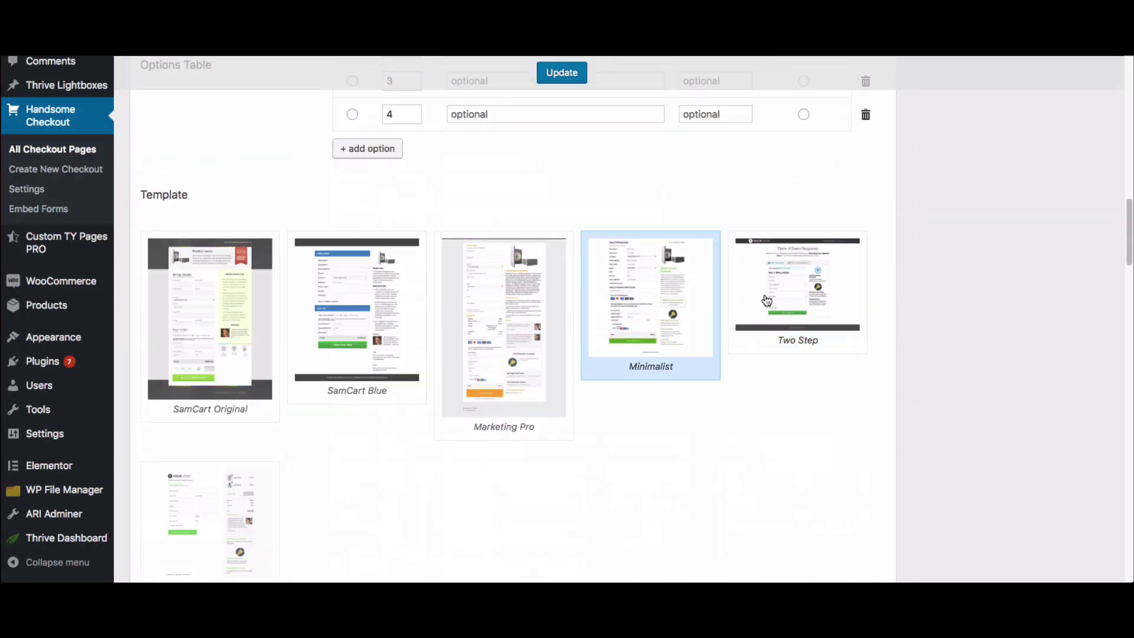
click(546, 72)
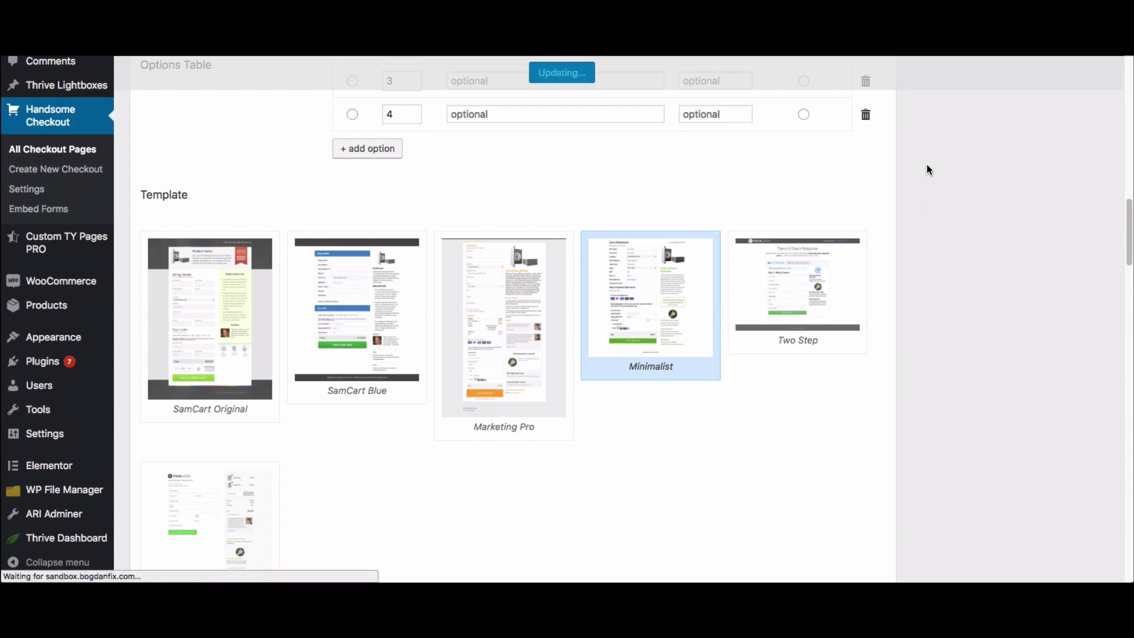
- Examine the checkout's step titles, button texts, marketplace logo and logo alignment settings
scroll(899, 210, down, 10)
scroll(900, 209, down, 20)
scroll(900, 209, down, 5)
scroll(900, 210, up, 7)
scroll(899, 204, up, 8)
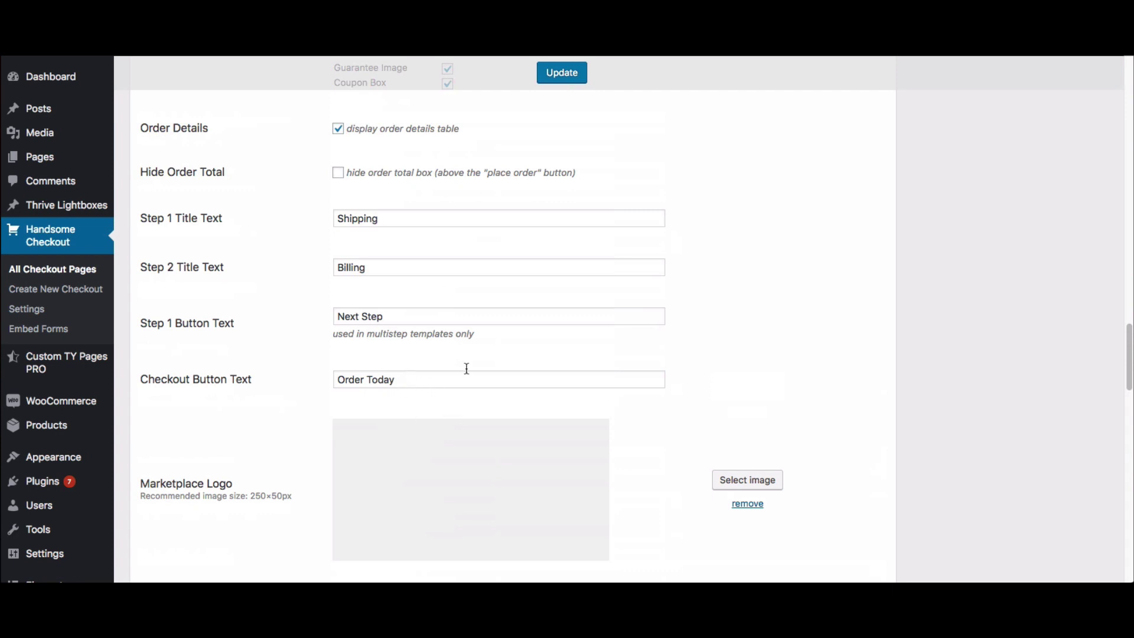
scroll(785, 341, down, 4)
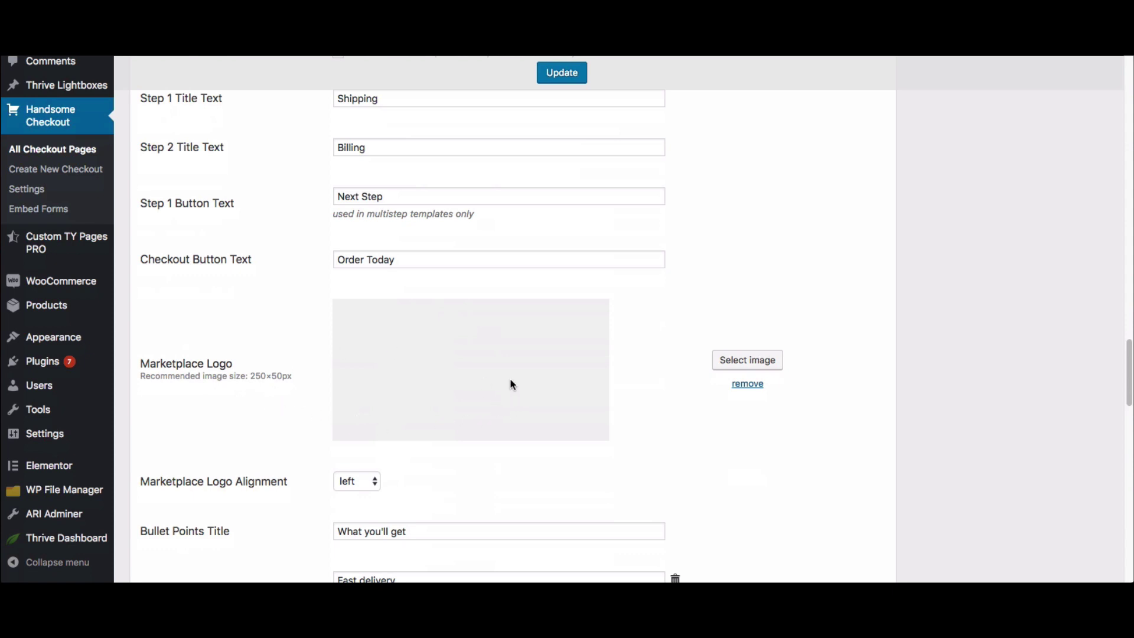
scroll(869, 355, down, 1)
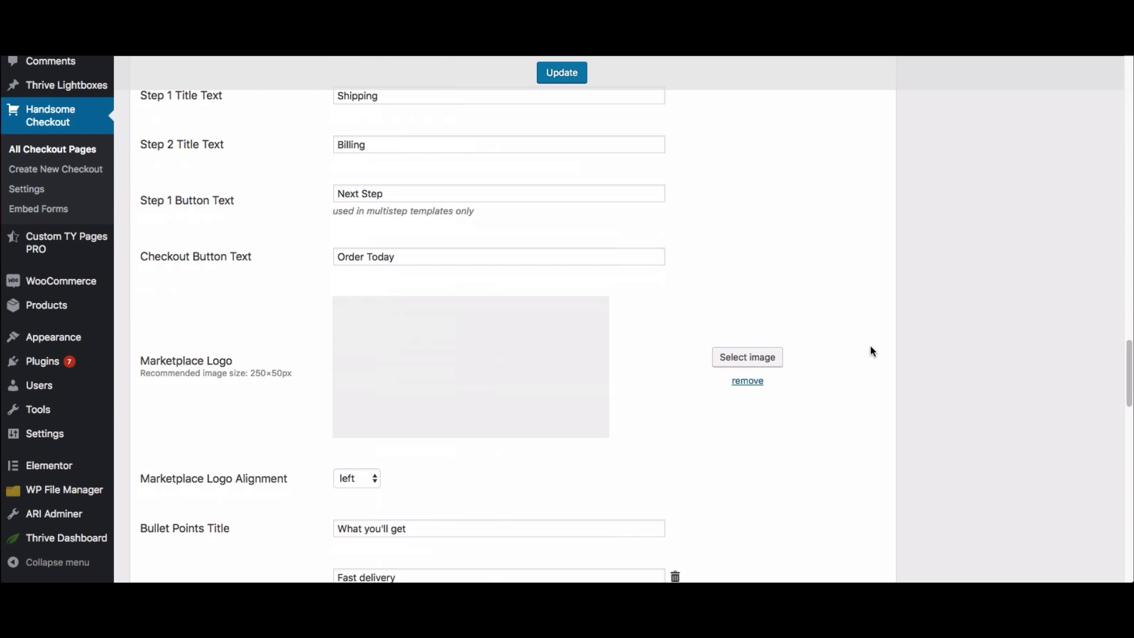
scroll(872, 352, down, 1)
- Examine the bullet points and testimonials settings, including their titles, images and texts
scroll(393, 455, down, 6)
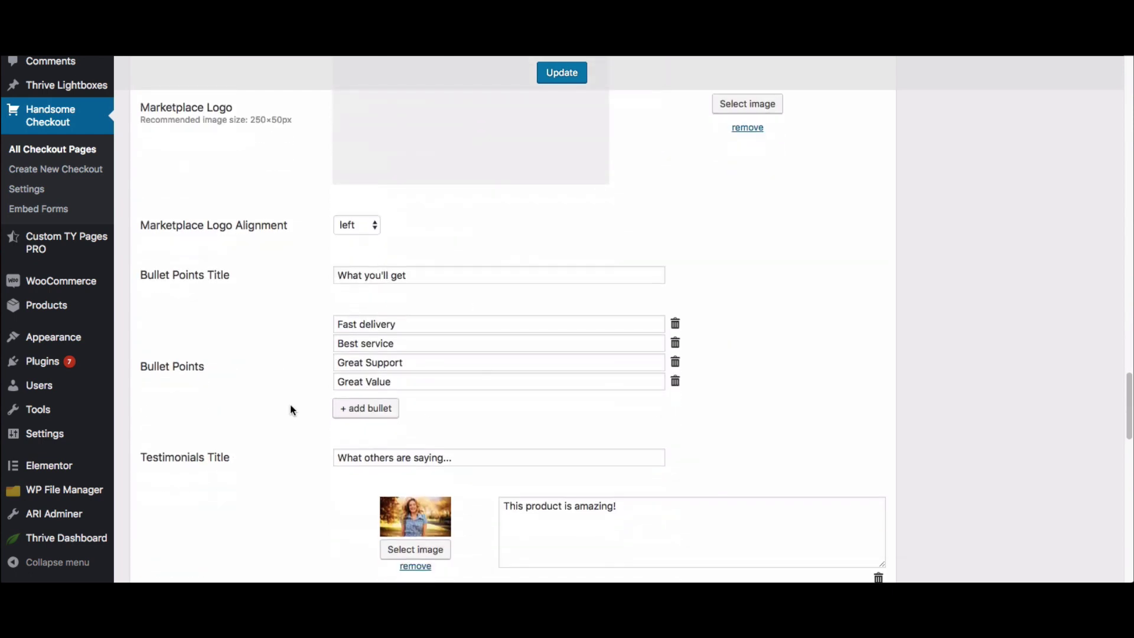
scroll(435, 413, down, 1)
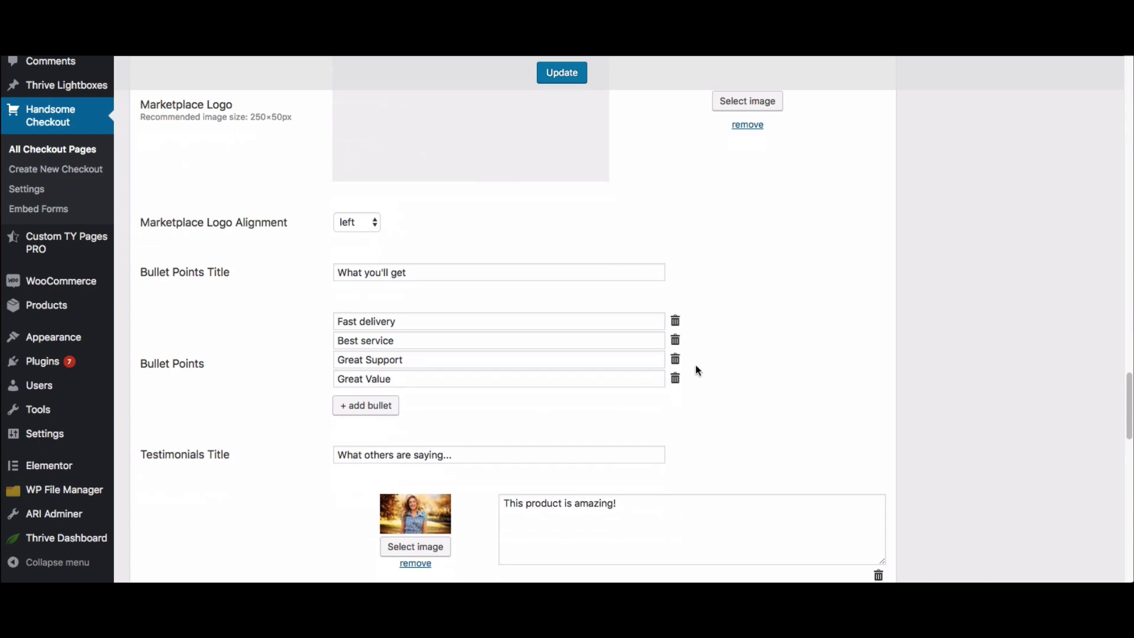
scroll(793, 406, down, 5)
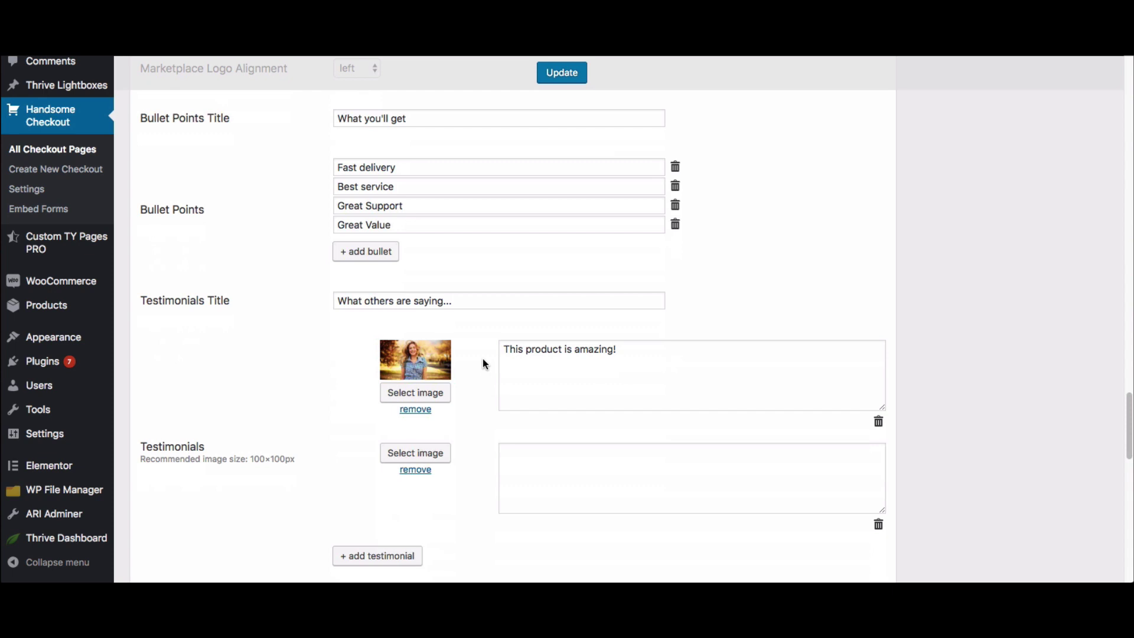
scroll(465, 409, down, 1)
scroll(466, 409, down, 1)
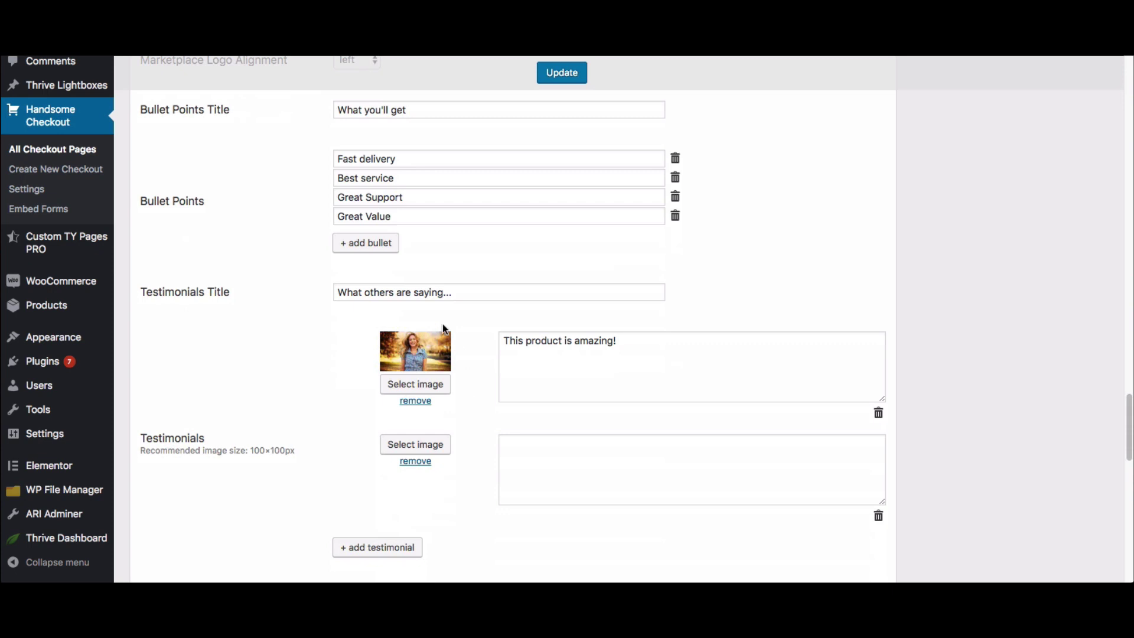
click(477, 292)
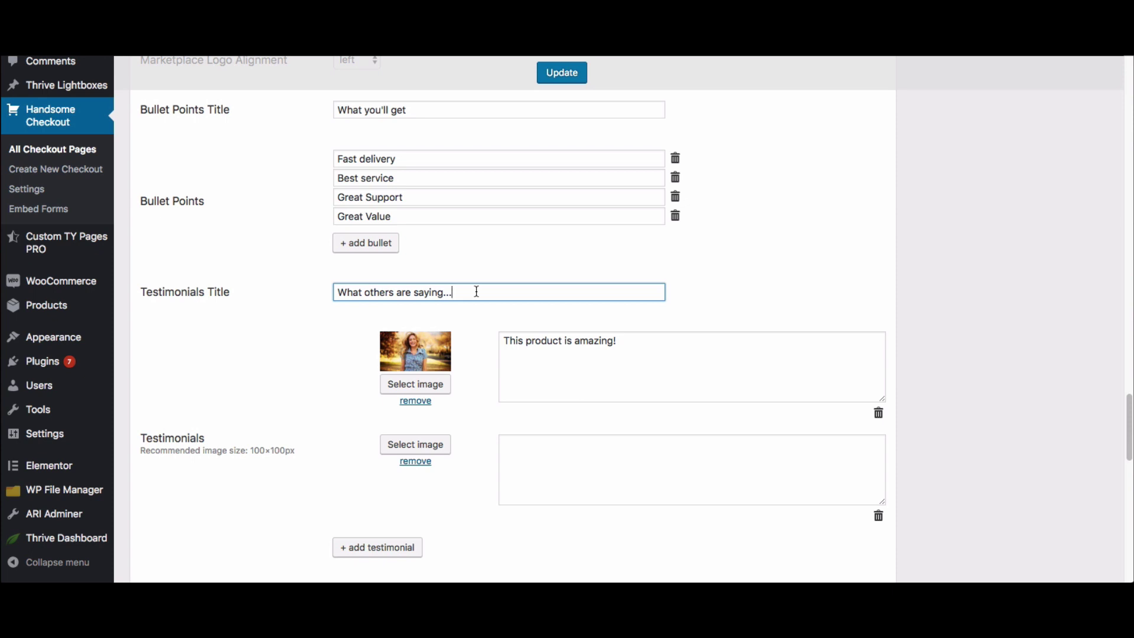
scroll(555, 335, down, 1)
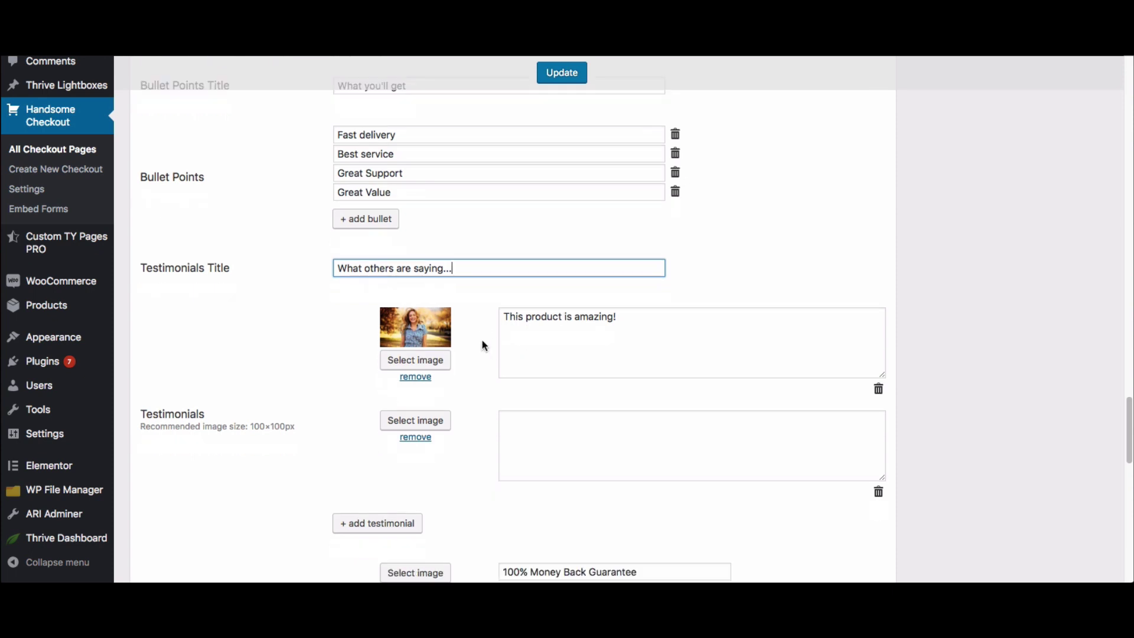
- Examine the trust points' titles, descriptions and default-points option, and the custom CSS, JS and footer HTML fields
scroll(486, 364, down, 10)
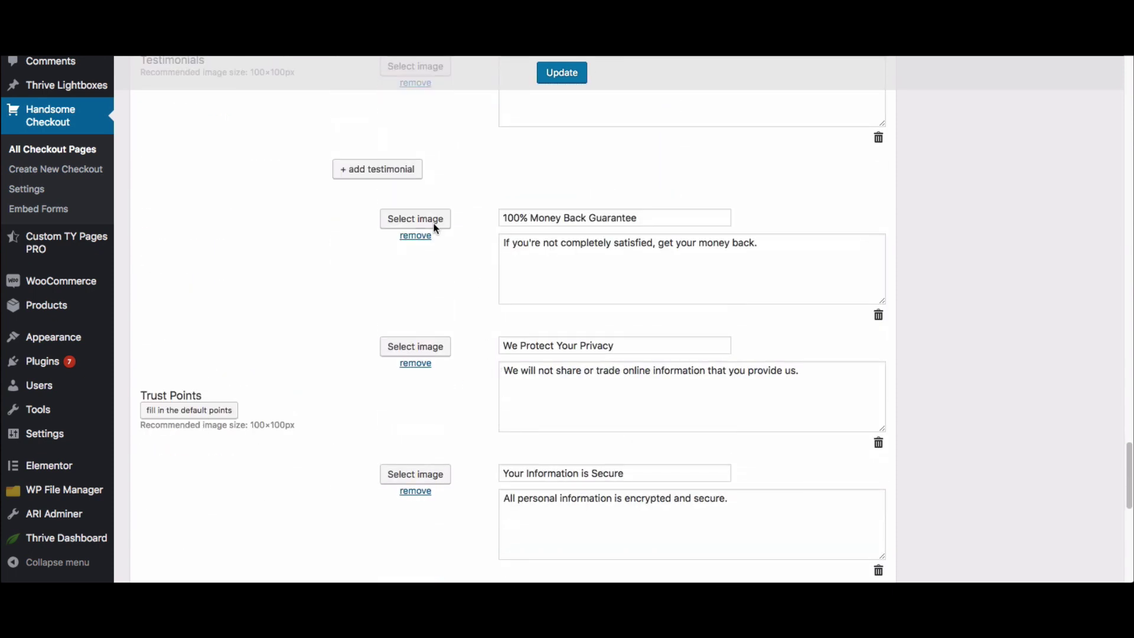
scroll(476, 355, down, 1)
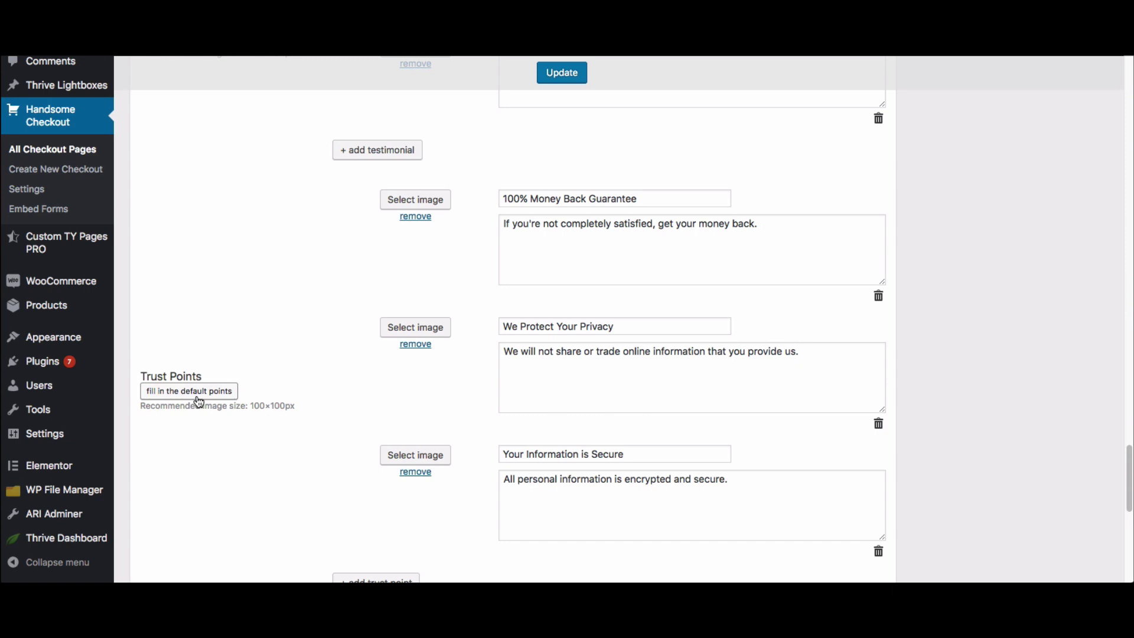
scroll(569, 206, down, 1)
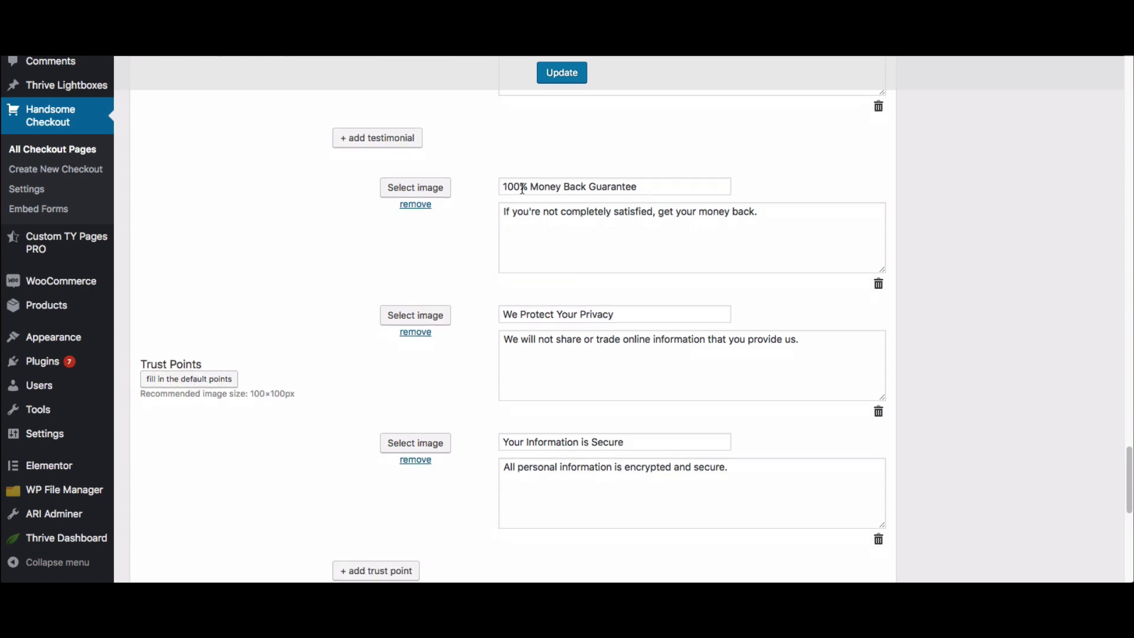
click(626, 243)
drag(625, 211, 717, 211)
click(750, 257)
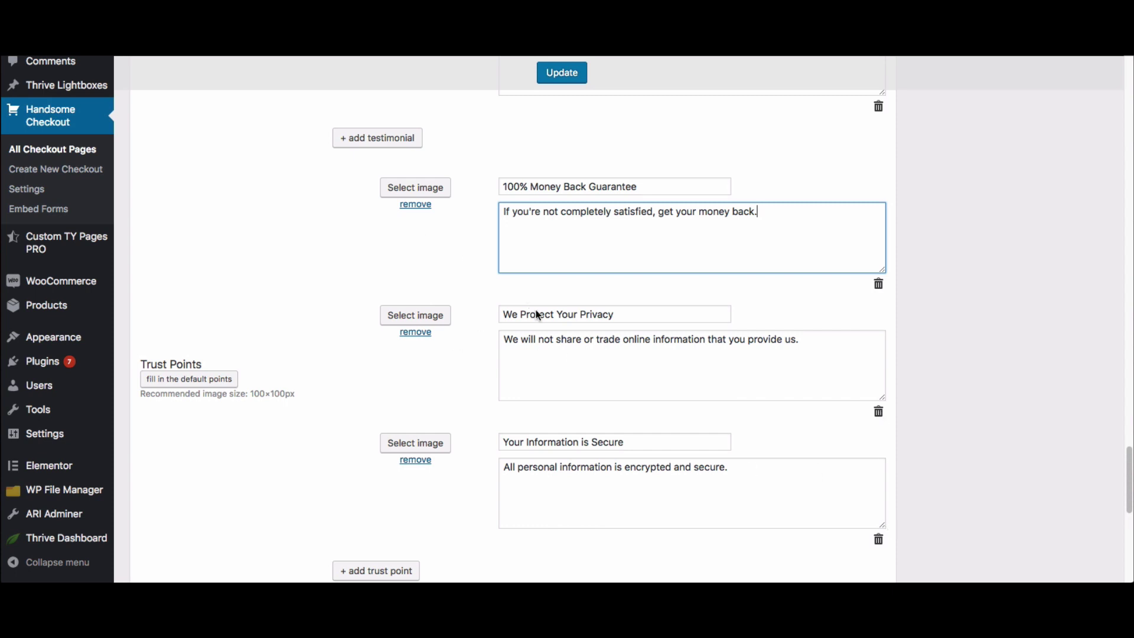
scroll(289, 266, down, 6)
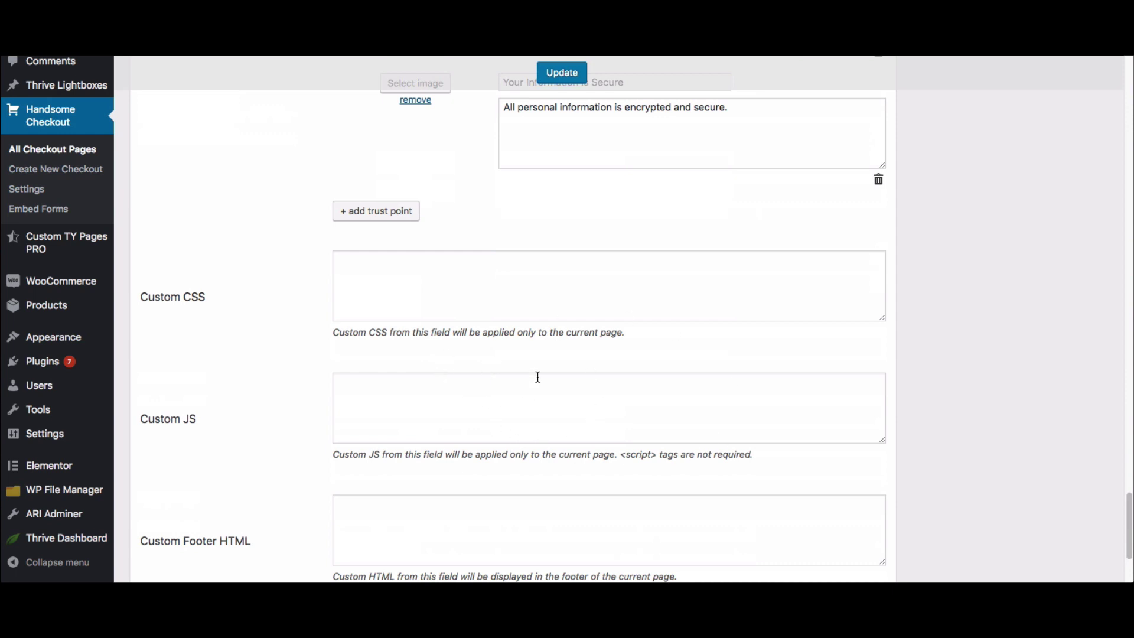
- Review the checkout's order bump and quantity option settings, and reload the live checkout page
scroll(319, 304, up, 15)
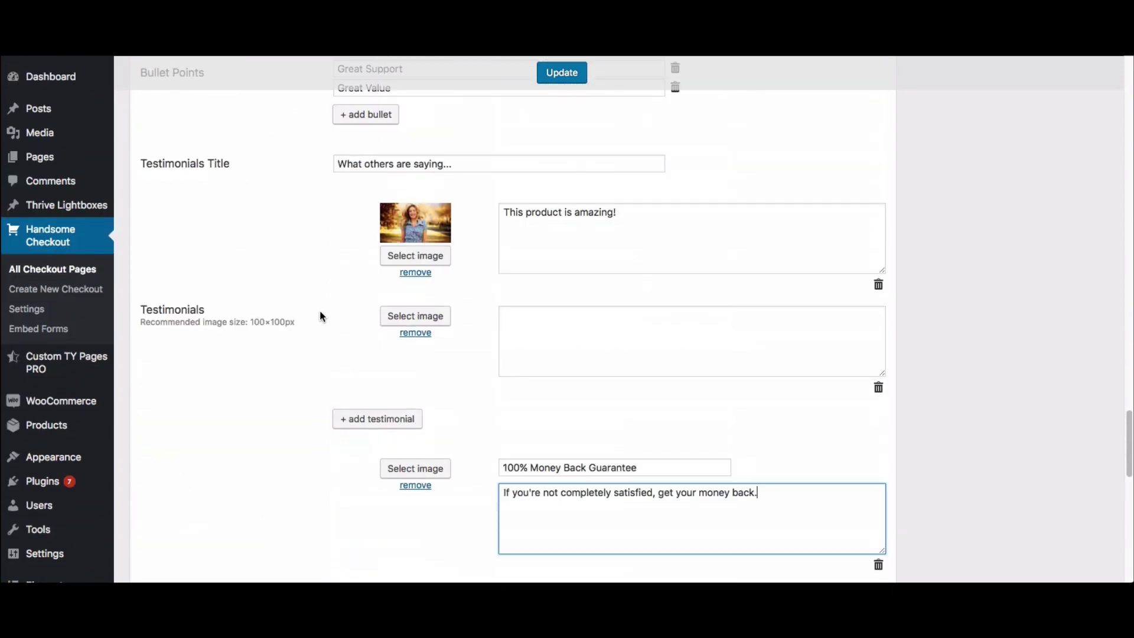
scroll(320, 311, up, 15)
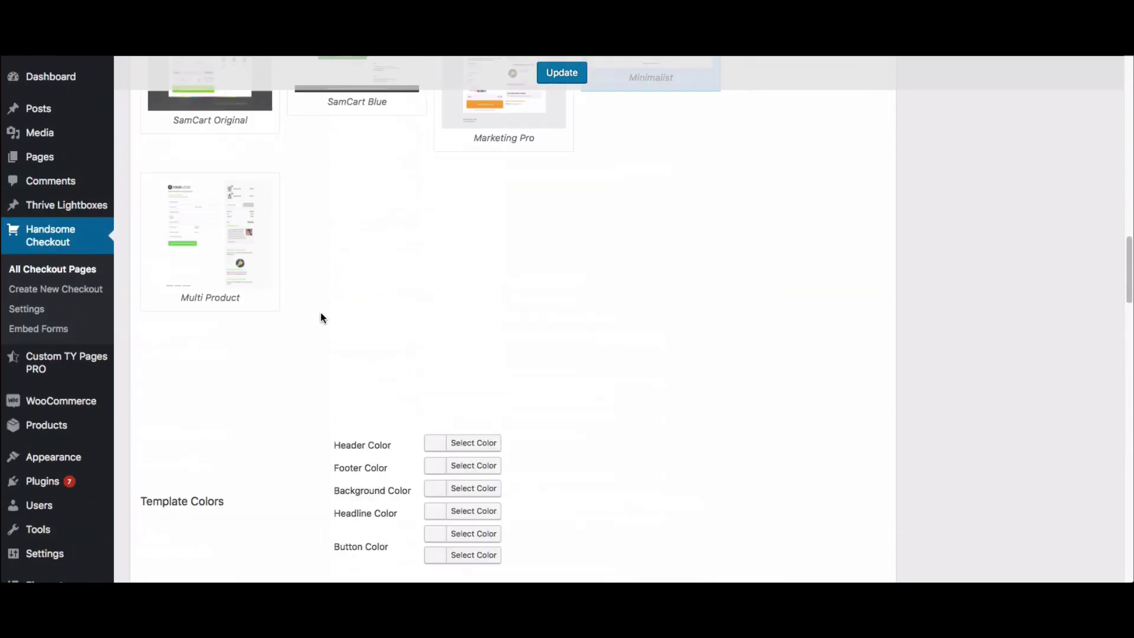
scroll(321, 319, up, 15)
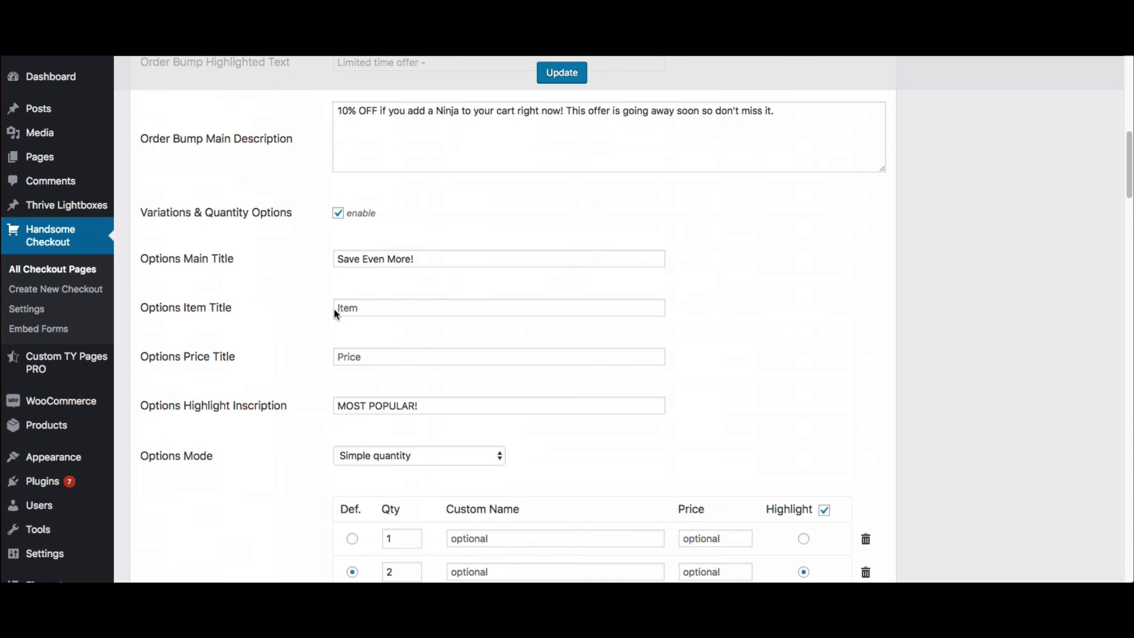
scroll(300, 329, up, 4)
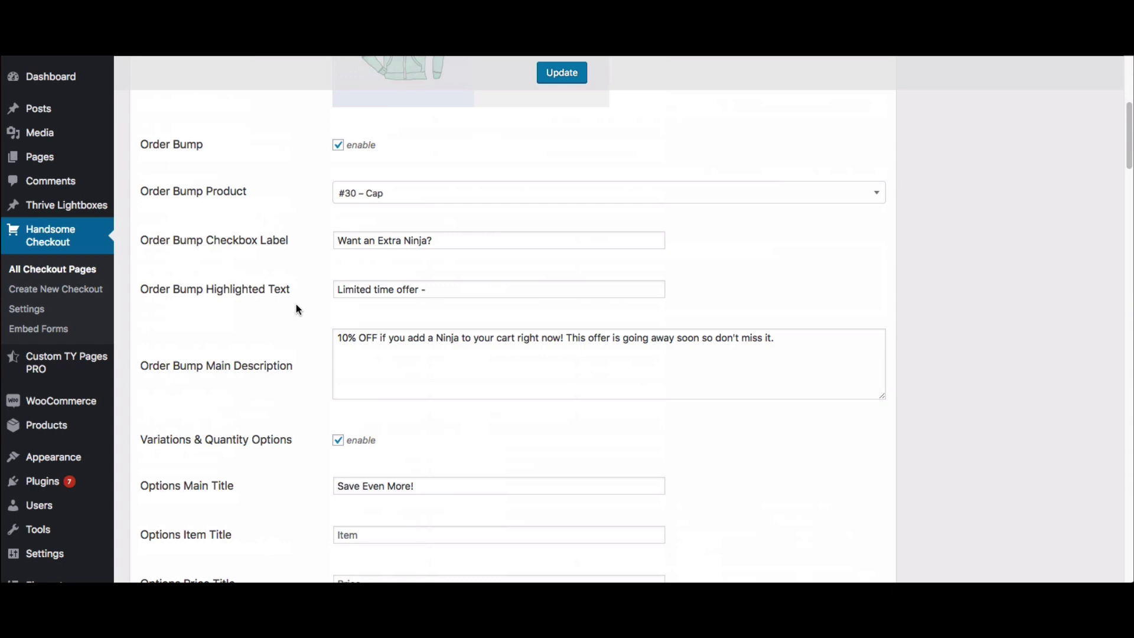
scroll(307, 301, up, 10)
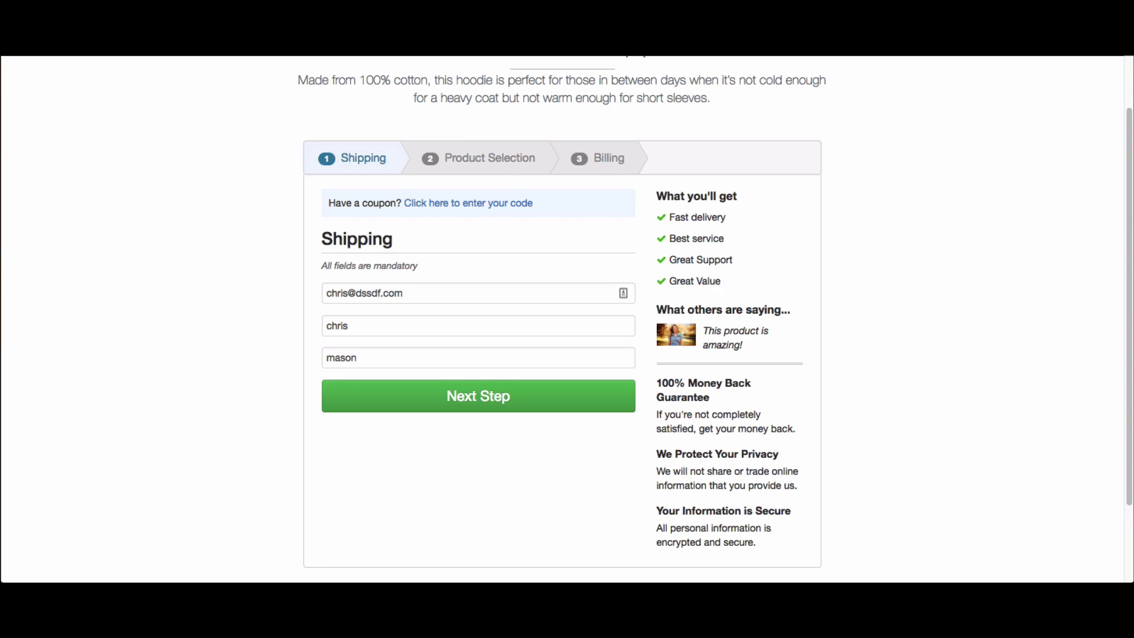
key(super+r)
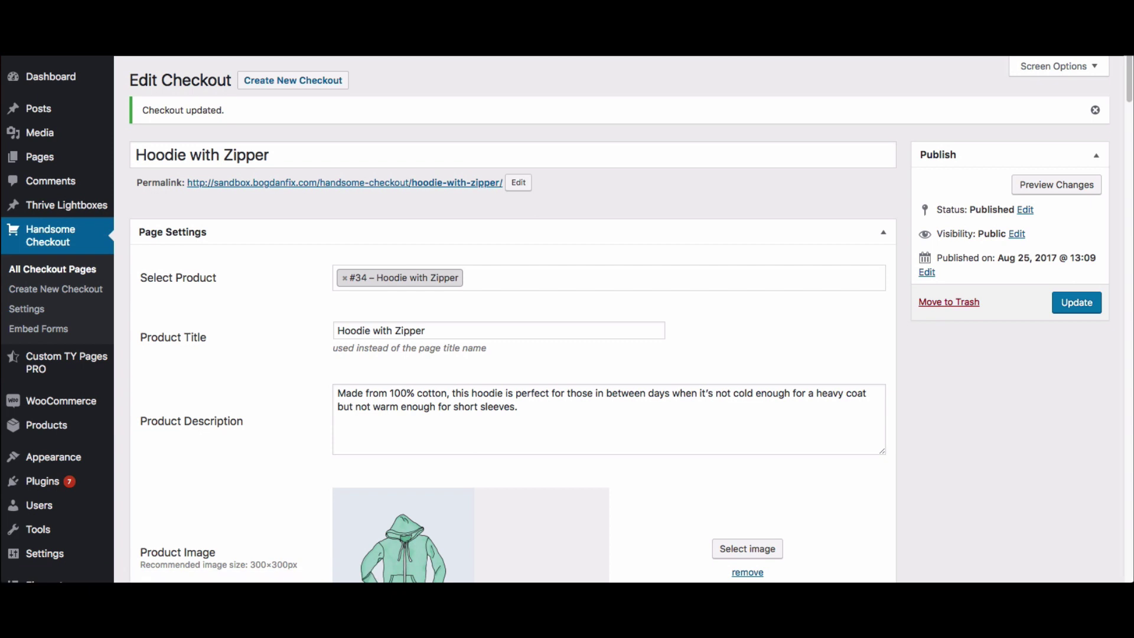
- Return to the list of all checkout pages and open Store Checkout Template (do not edit) for editing
scroll(939, 435, down, 1)
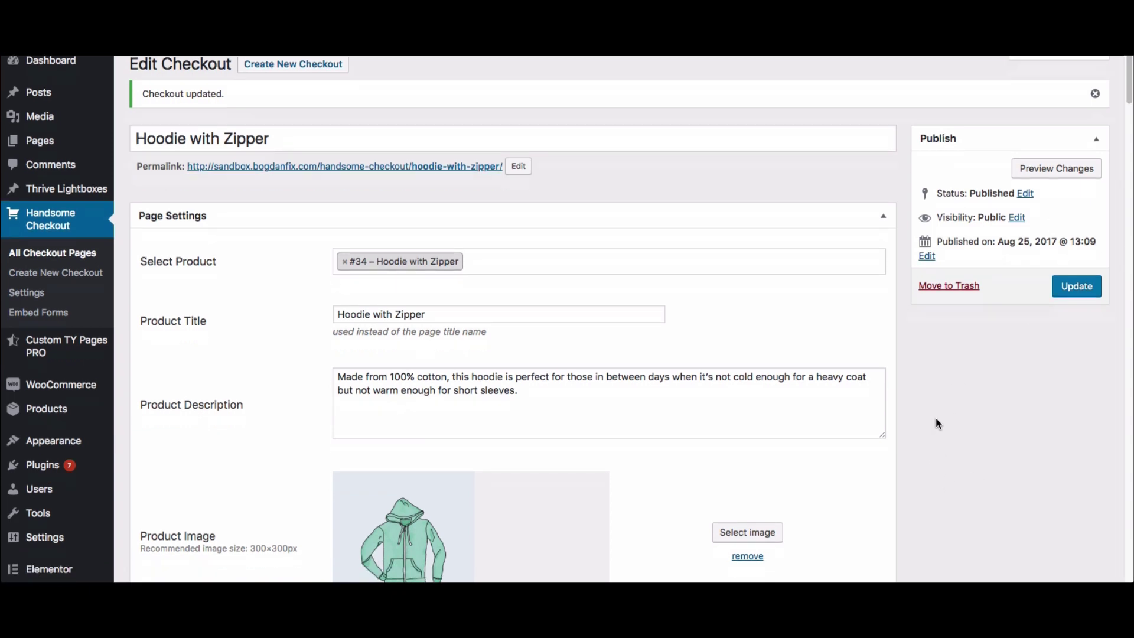
scroll(937, 419, down, 1)
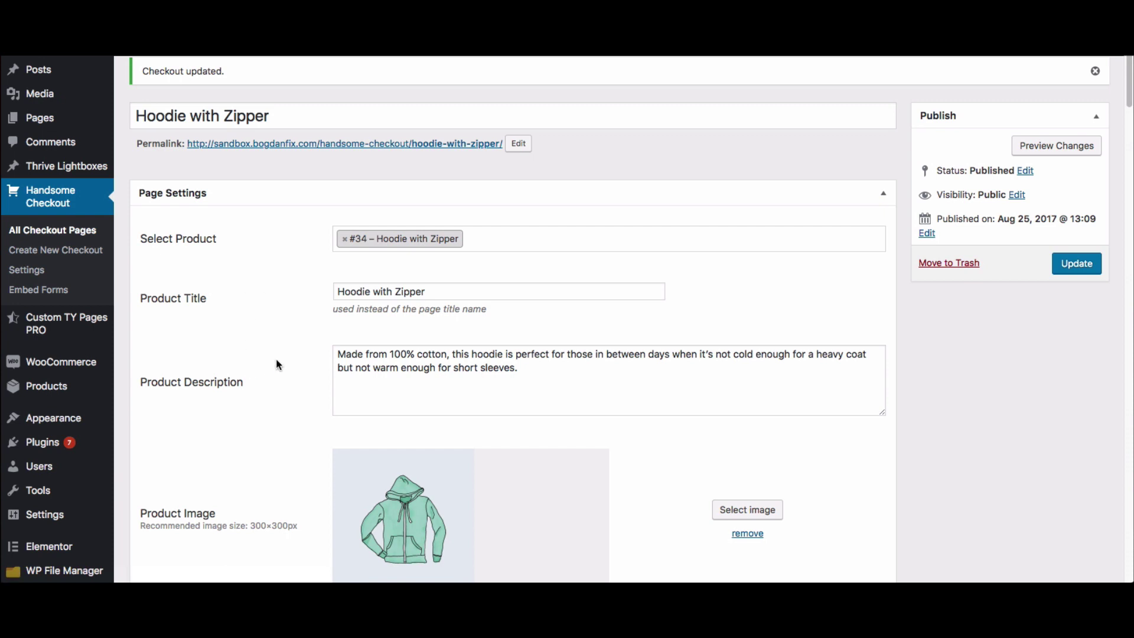
mouse_move(94, 363)
click(93, 232)
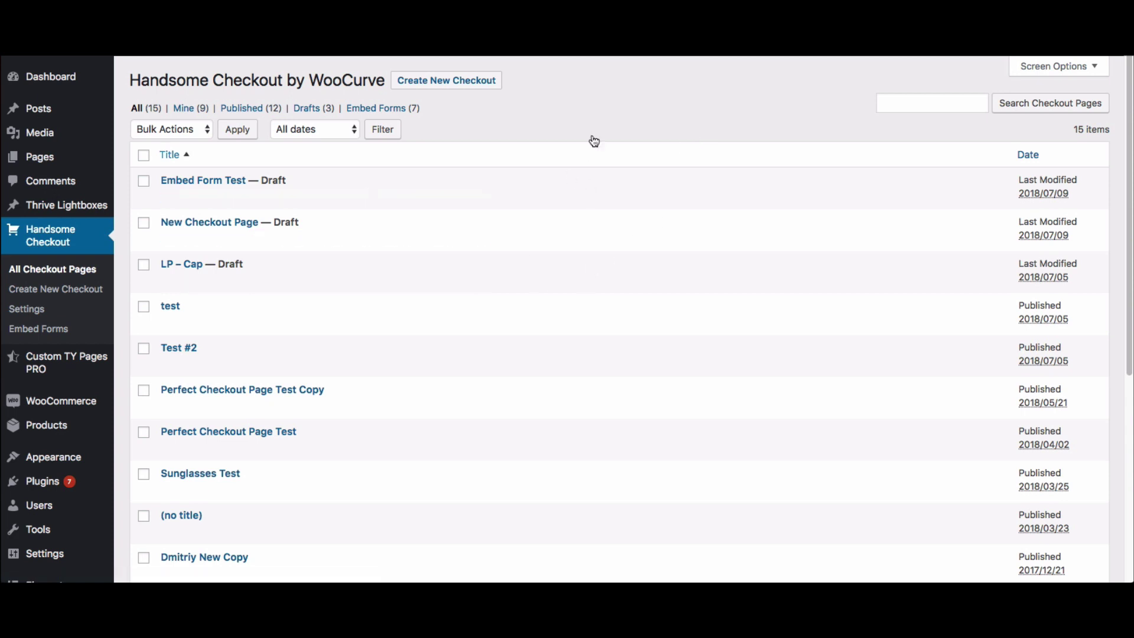
scroll(591, 142, down, 2)
scroll(593, 135, down, 10)
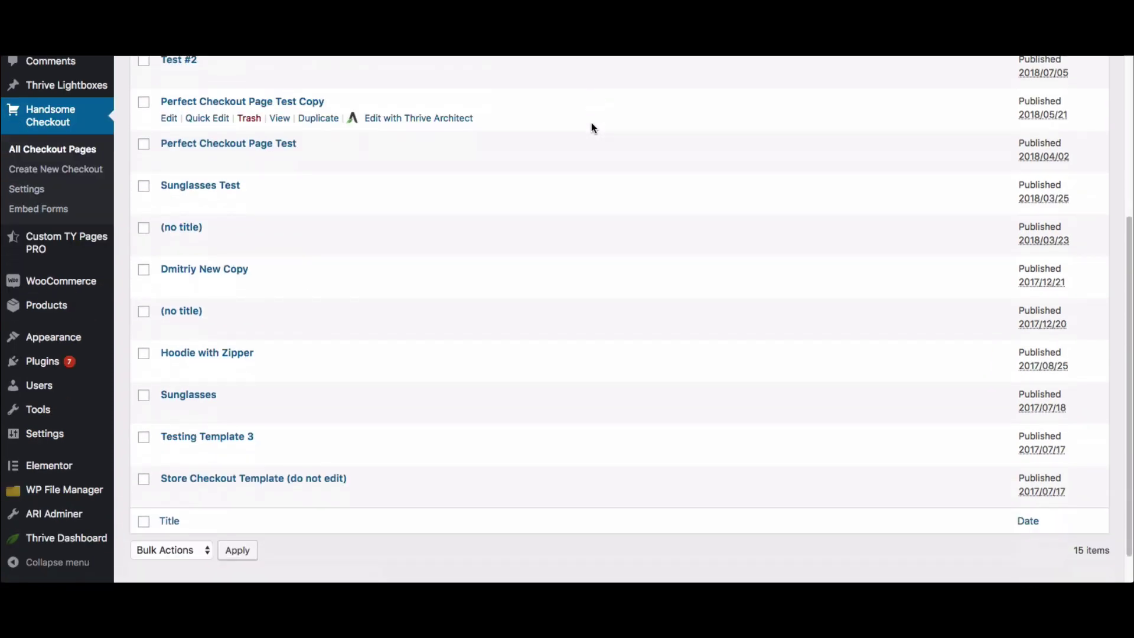
click(174, 497)
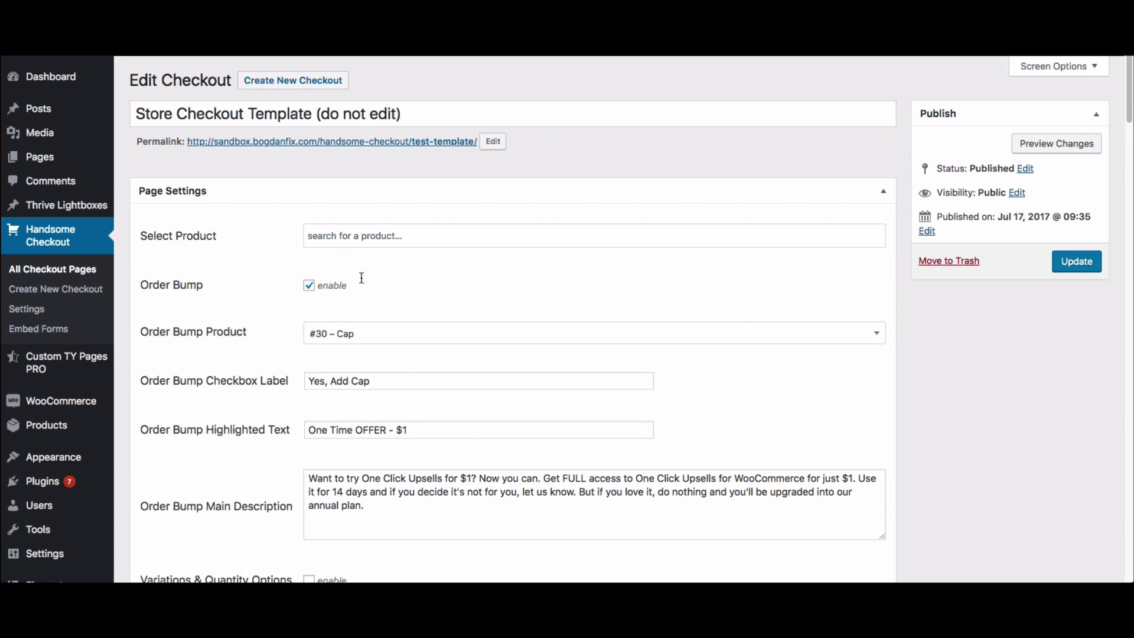
- Examine the store template's product selection, order bump, template choice and color settings
click(372, 236)
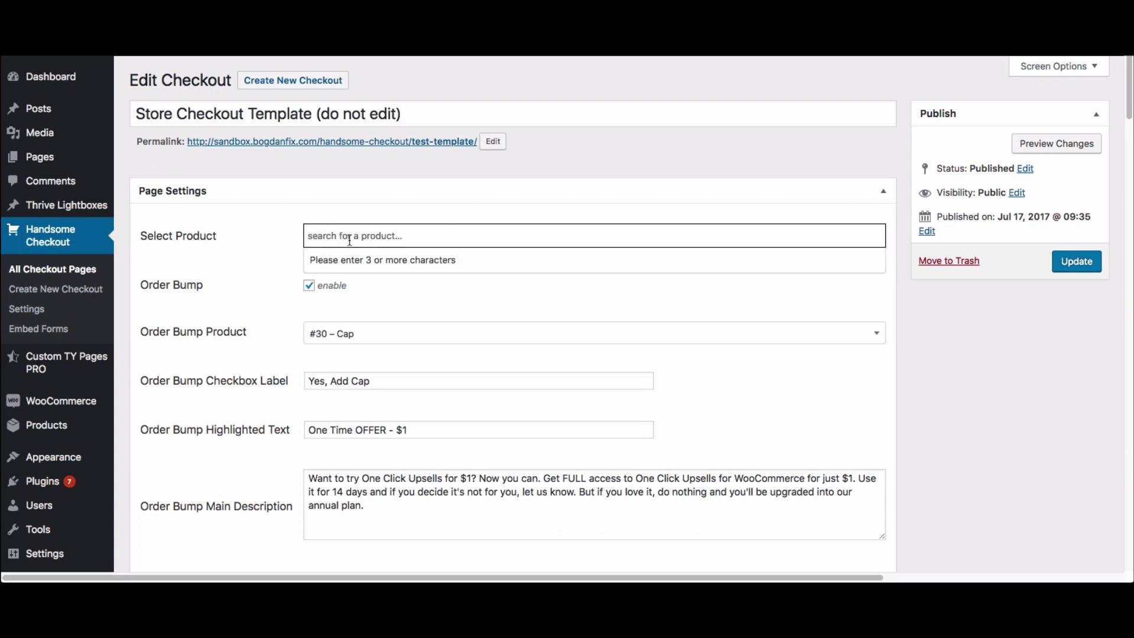
click(284, 272)
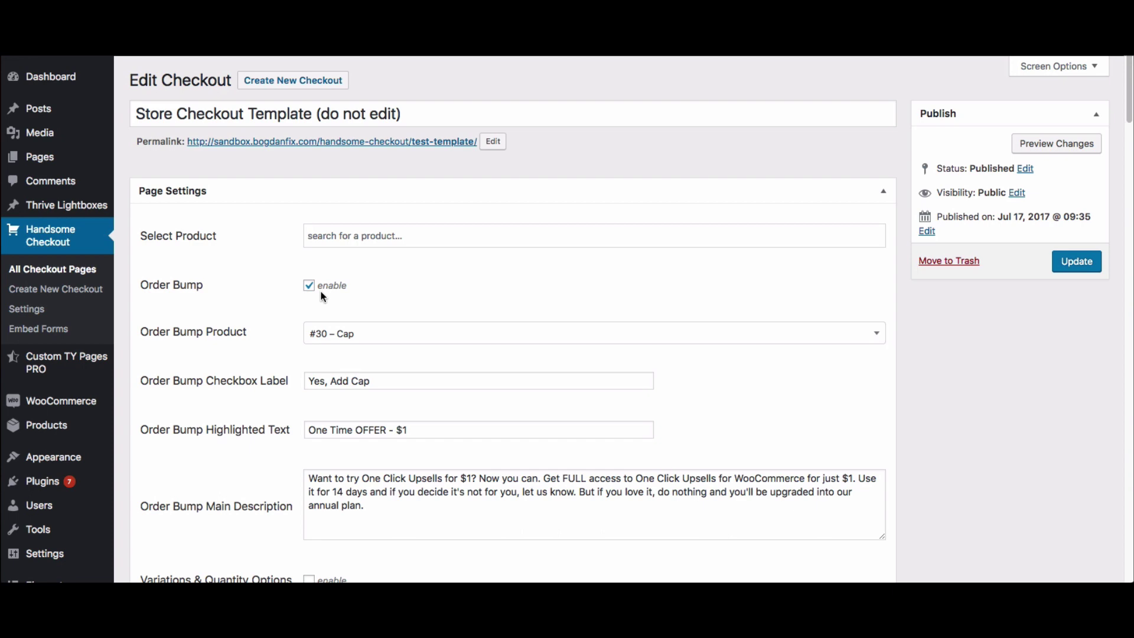
scroll(257, 320, down, 5)
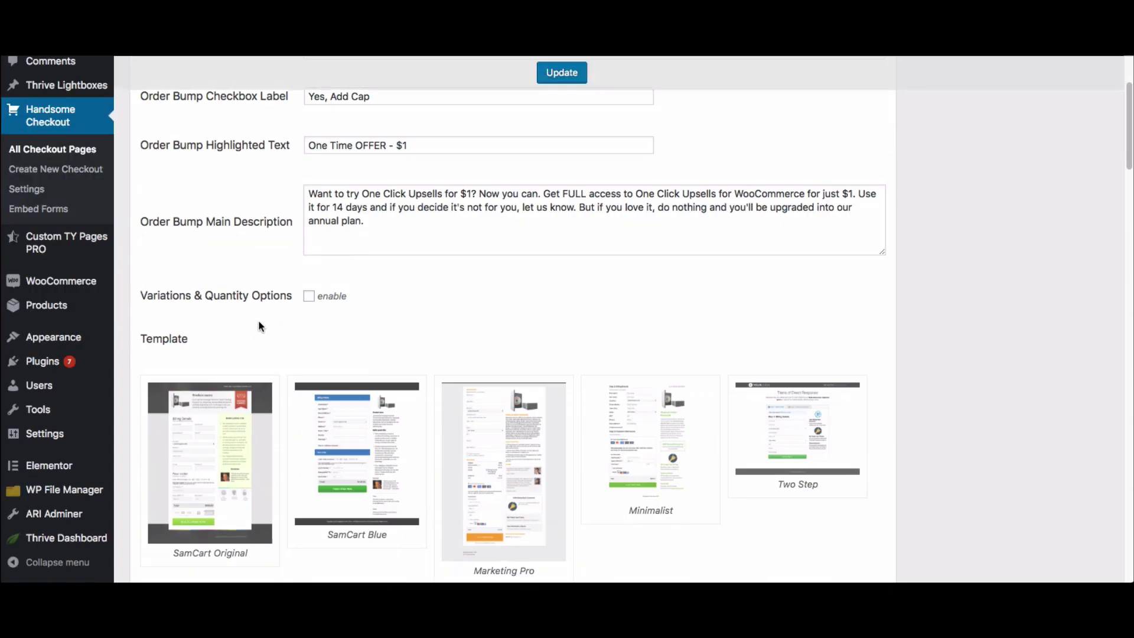
scroll(560, 276, down, 7)
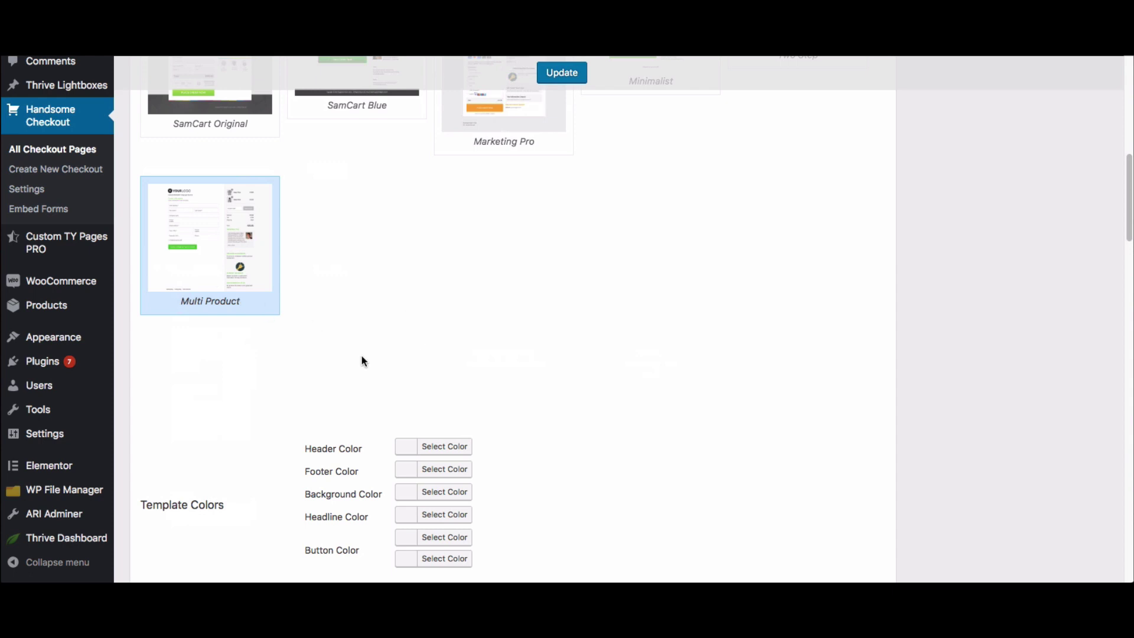
scroll(530, 357, up, 1)
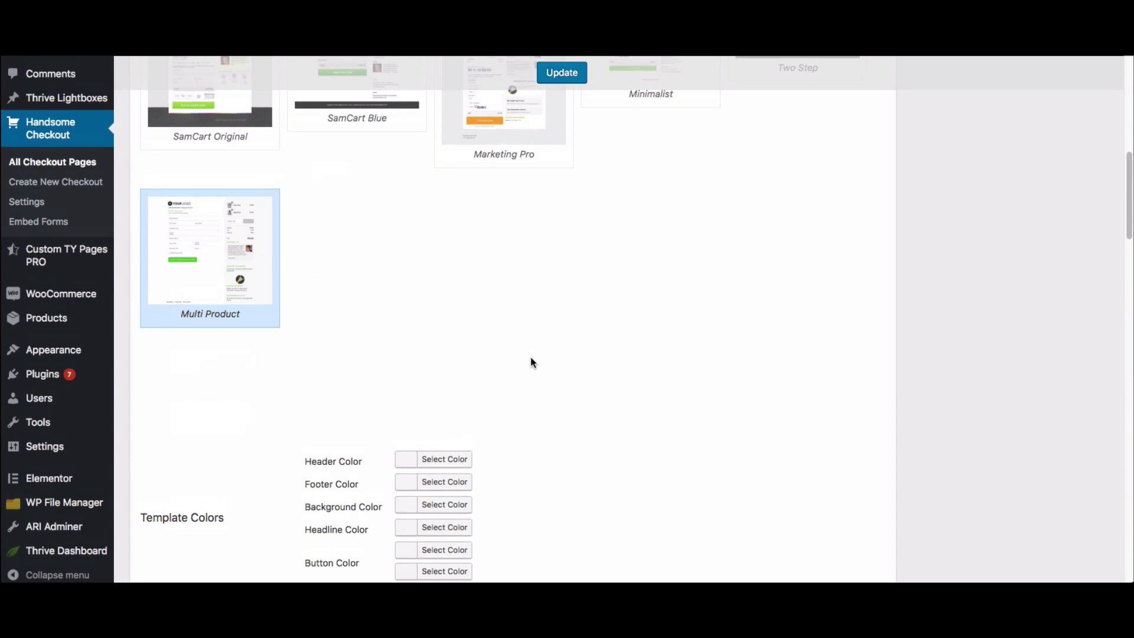
scroll(529, 362, up, 15)
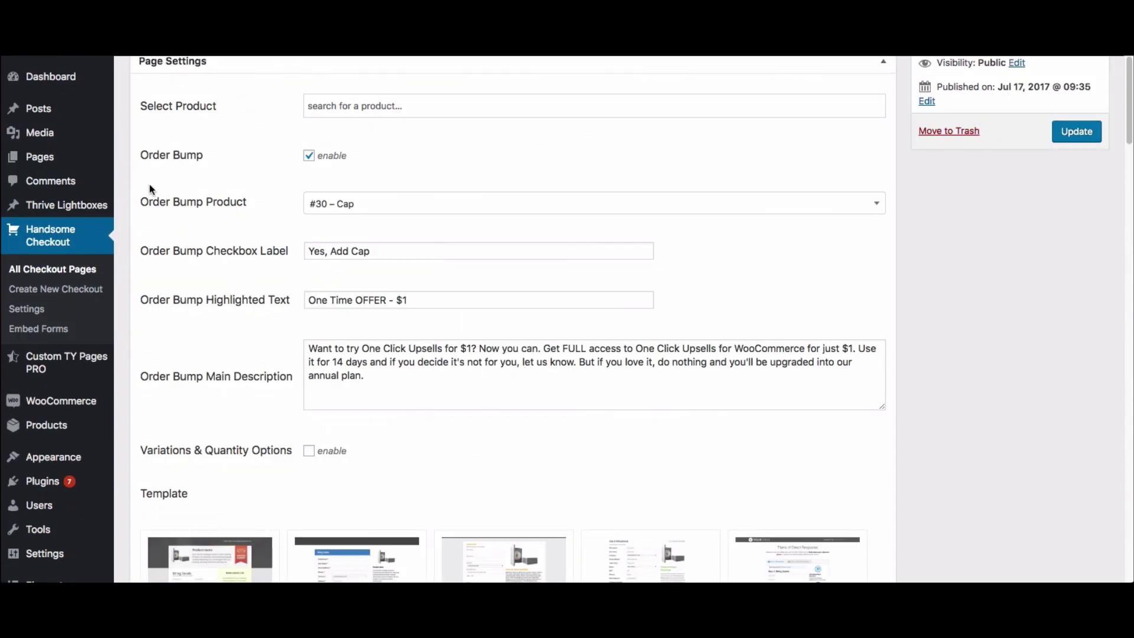
scroll(208, 288, up, 4)
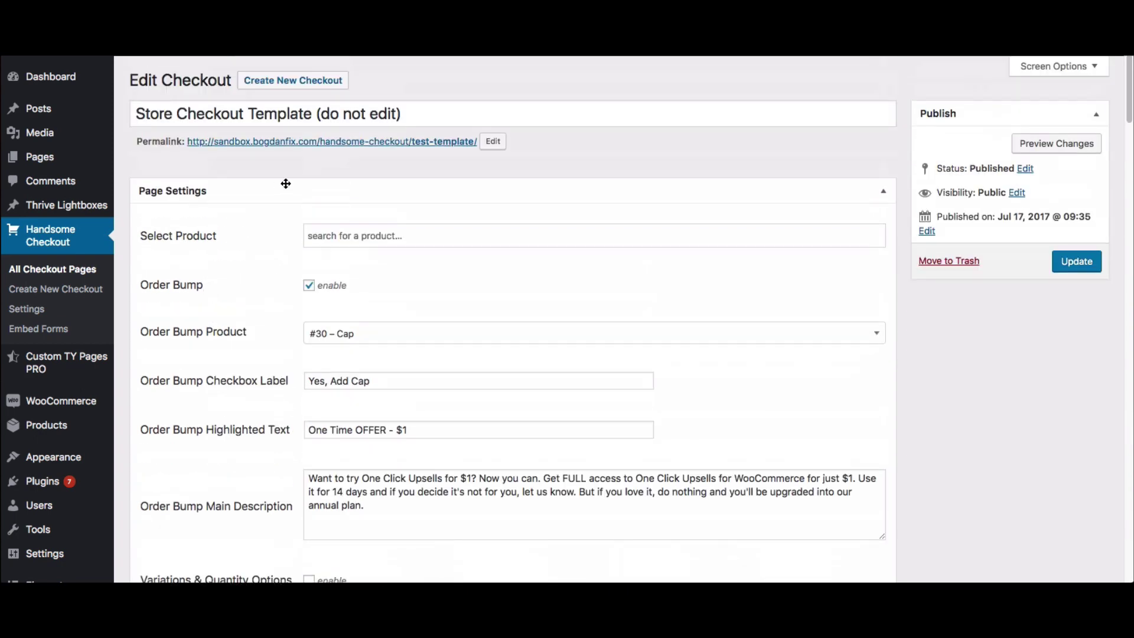
- Open the store template's permalink in a new browser tab and view the live checkout page
right_click(302, 141)
click(319, 148)
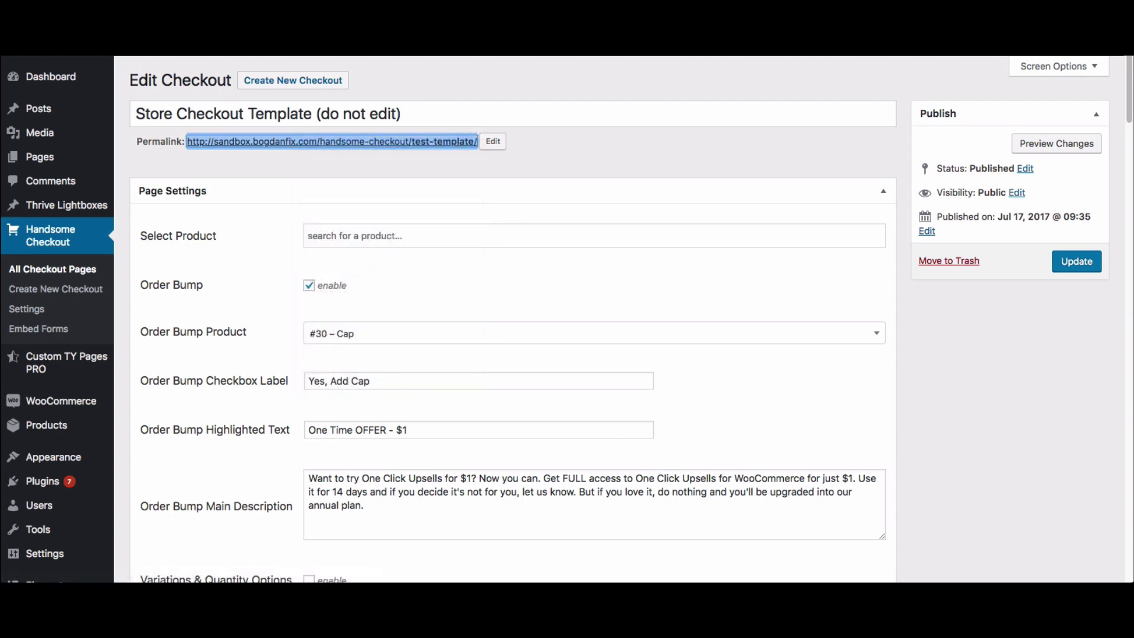
key(ctrl+Tab)
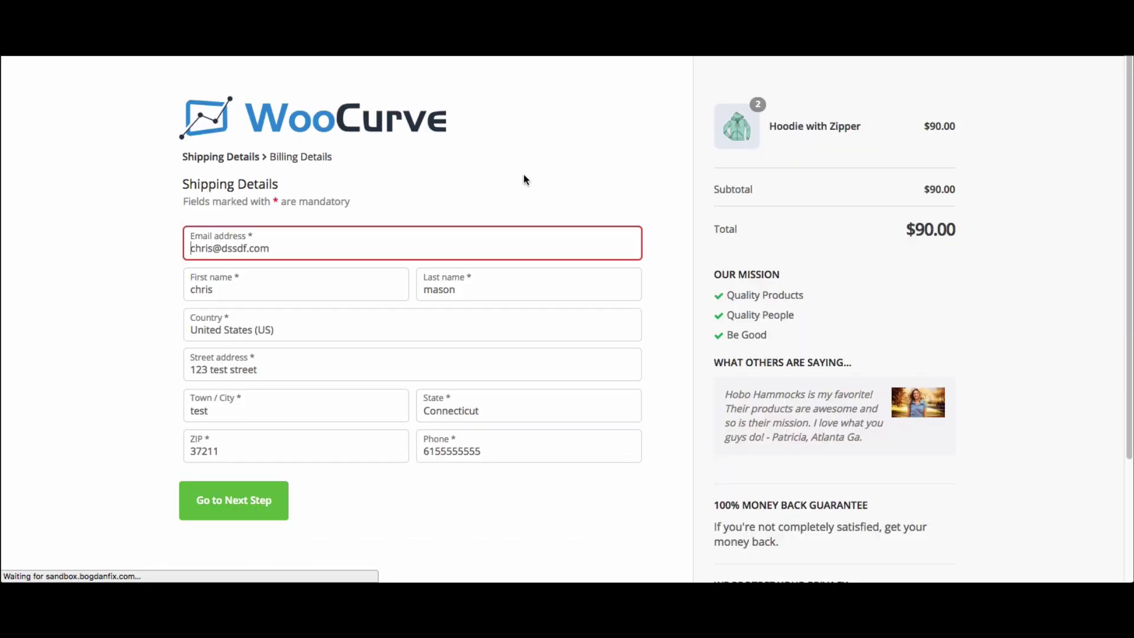
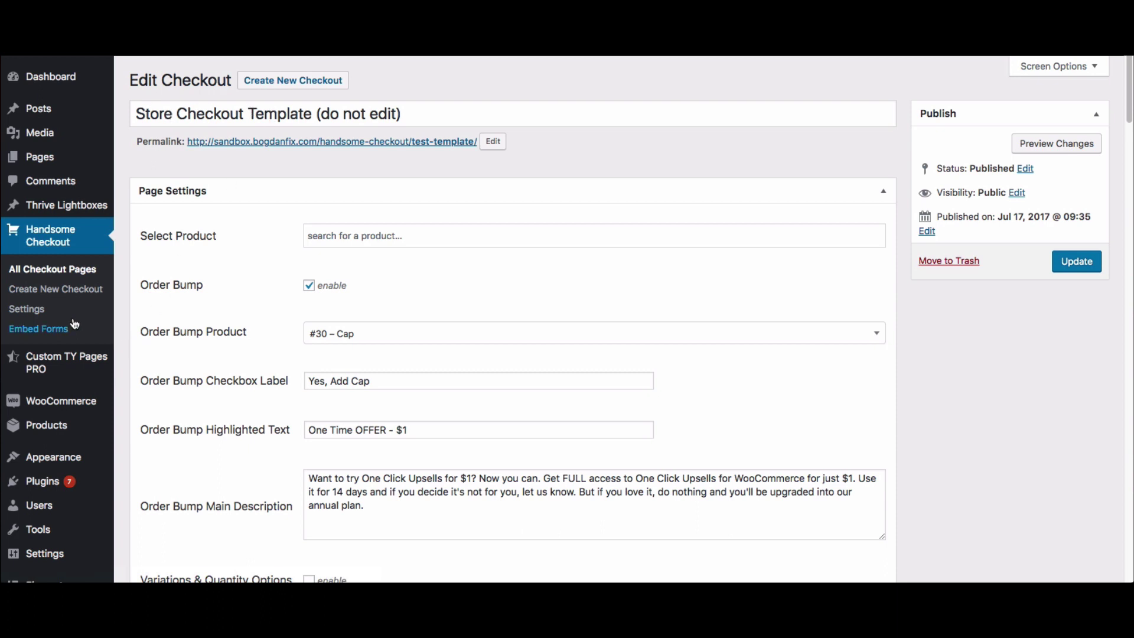
- In the Handsome Checkout settings, replace the default checkout page with Store Checkout Template (do not edit) and save the changes
click(41, 312)
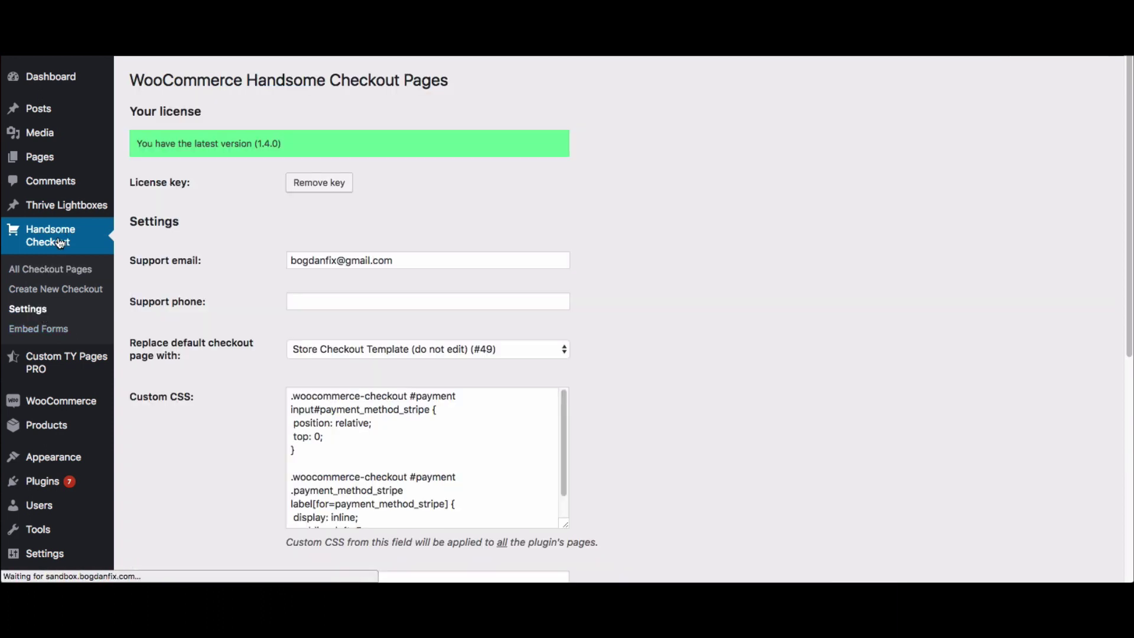
click(480, 348)
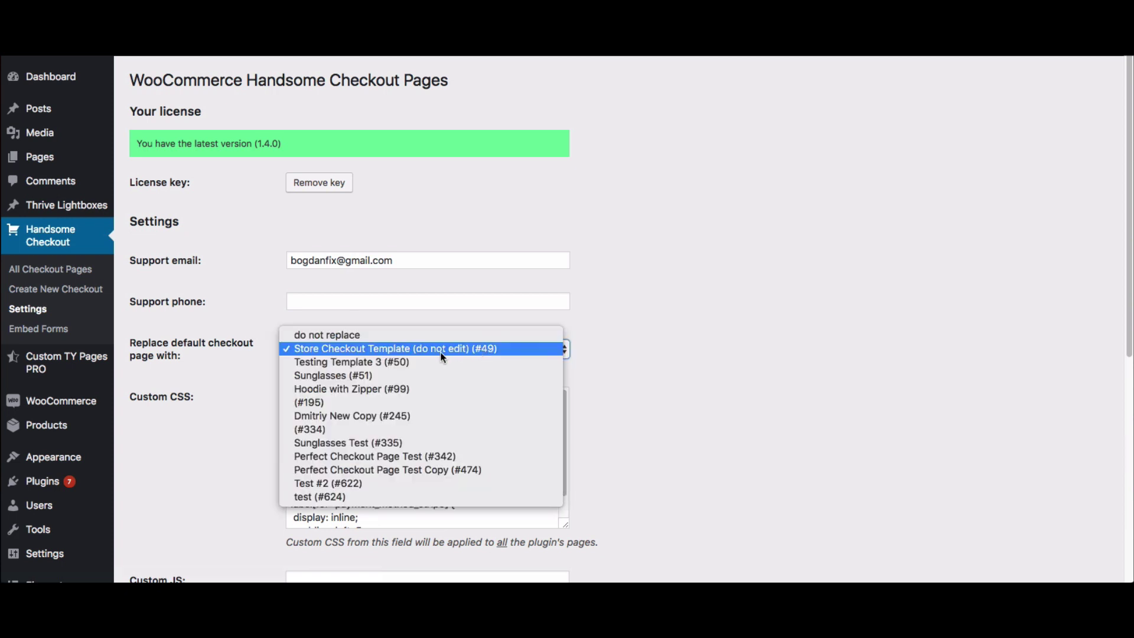
click(327, 335)
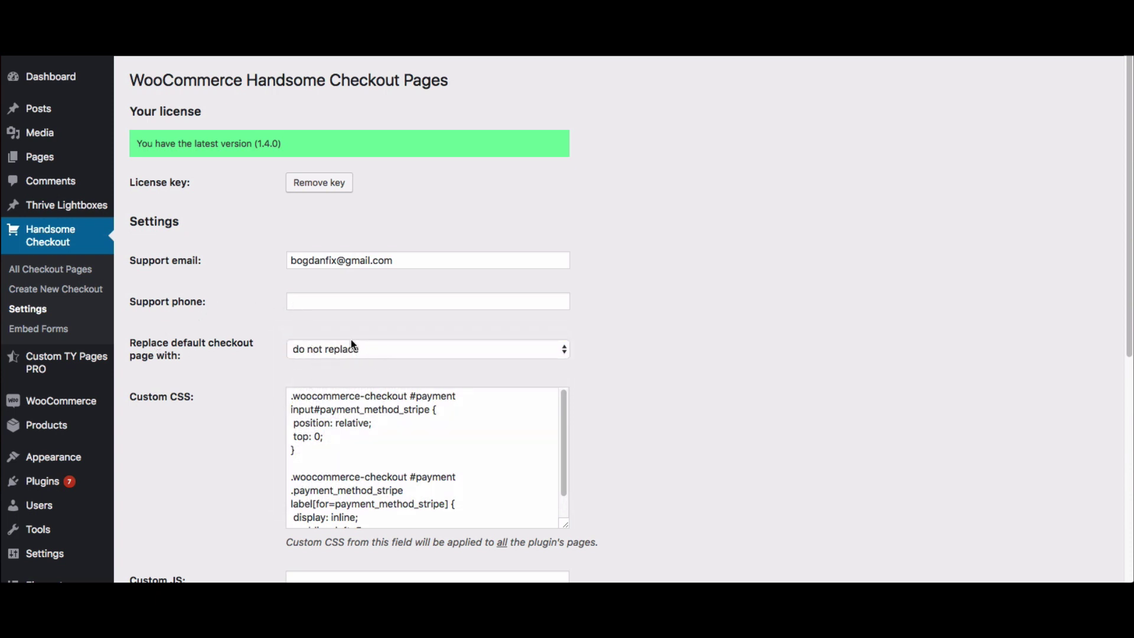
click(469, 350)
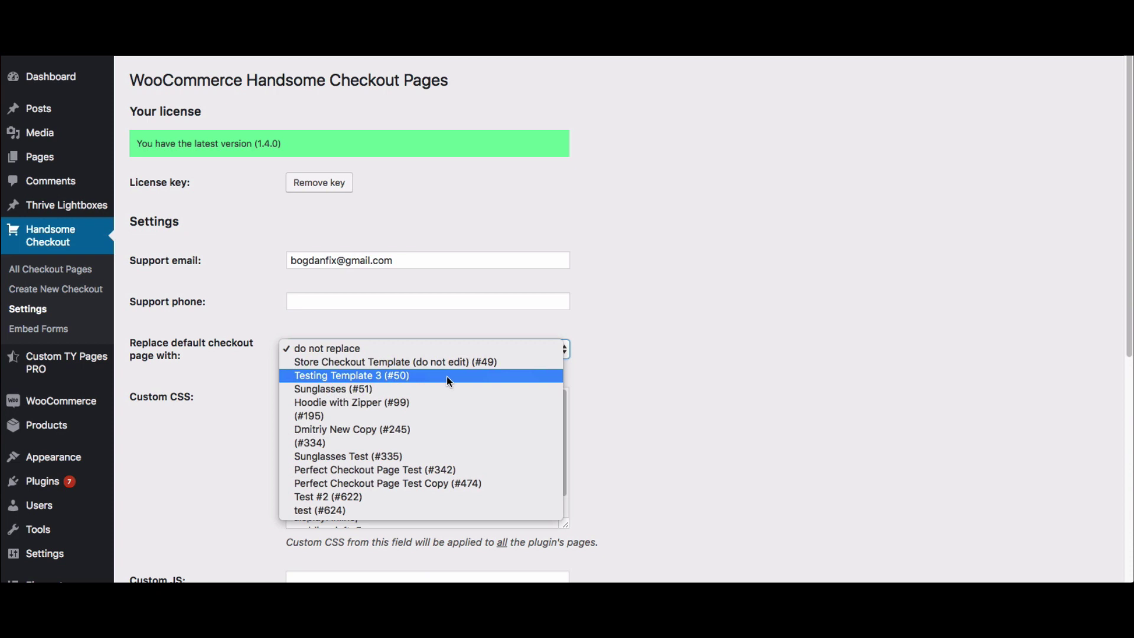
click(333, 363)
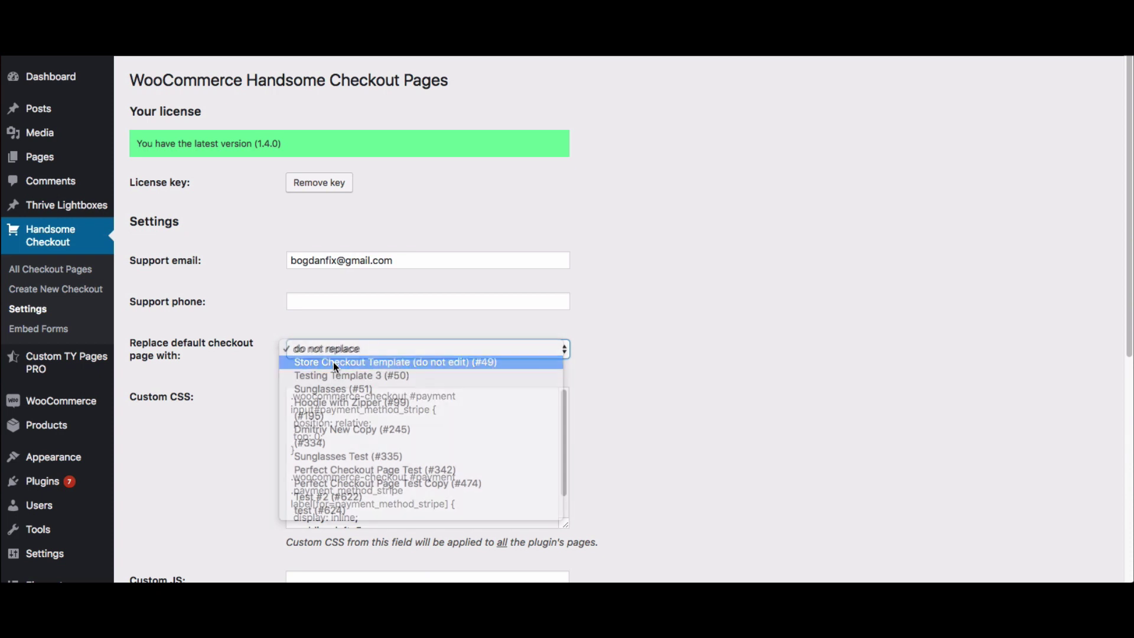
scroll(203, 359, down, 5)
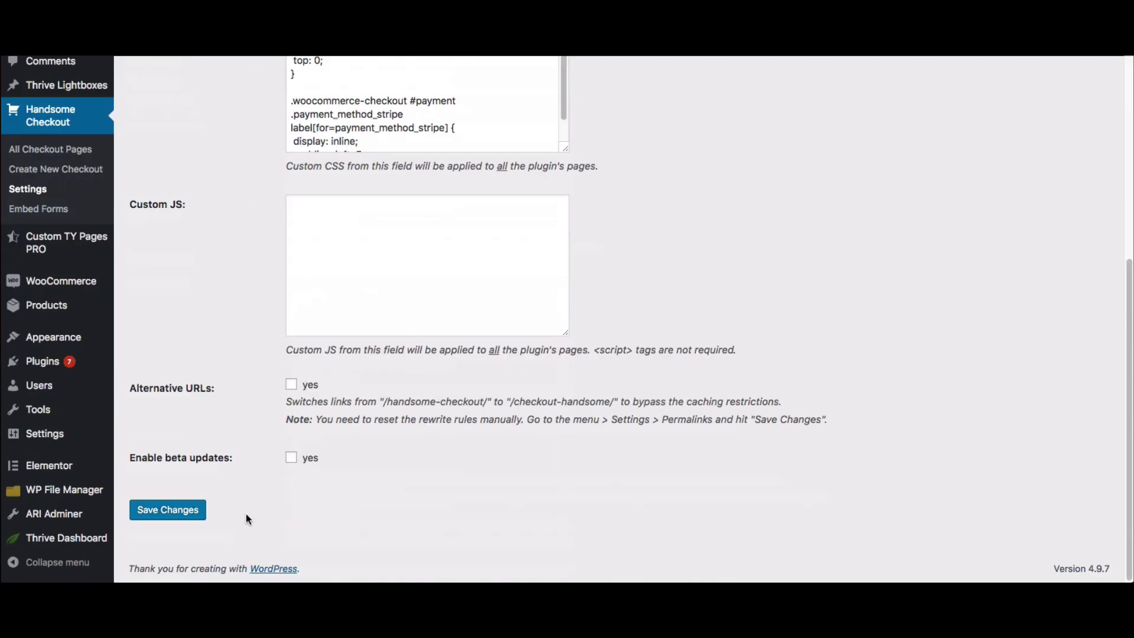
click(144, 513)
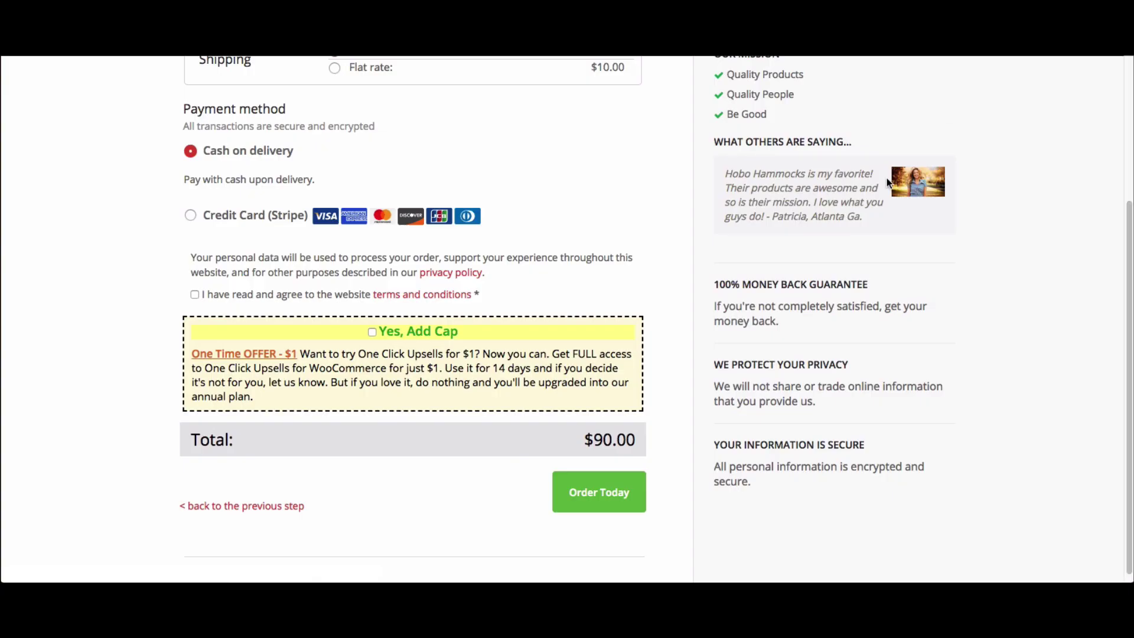
- On the live store checkout, go back to the Shipping Details step and examine the order summary, mission, testimonial and trust points
scroll(552, 341, up, 2)
scroll(551, 342, down, 1)
click(270, 500)
click(272, 501)
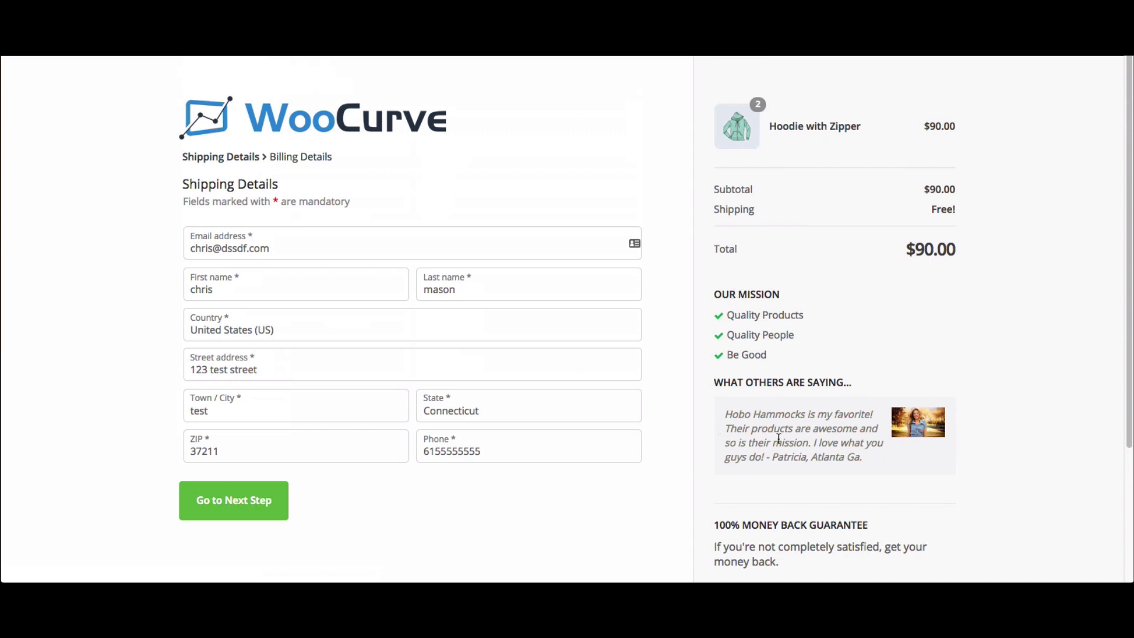
scroll(738, 415, down, 5)
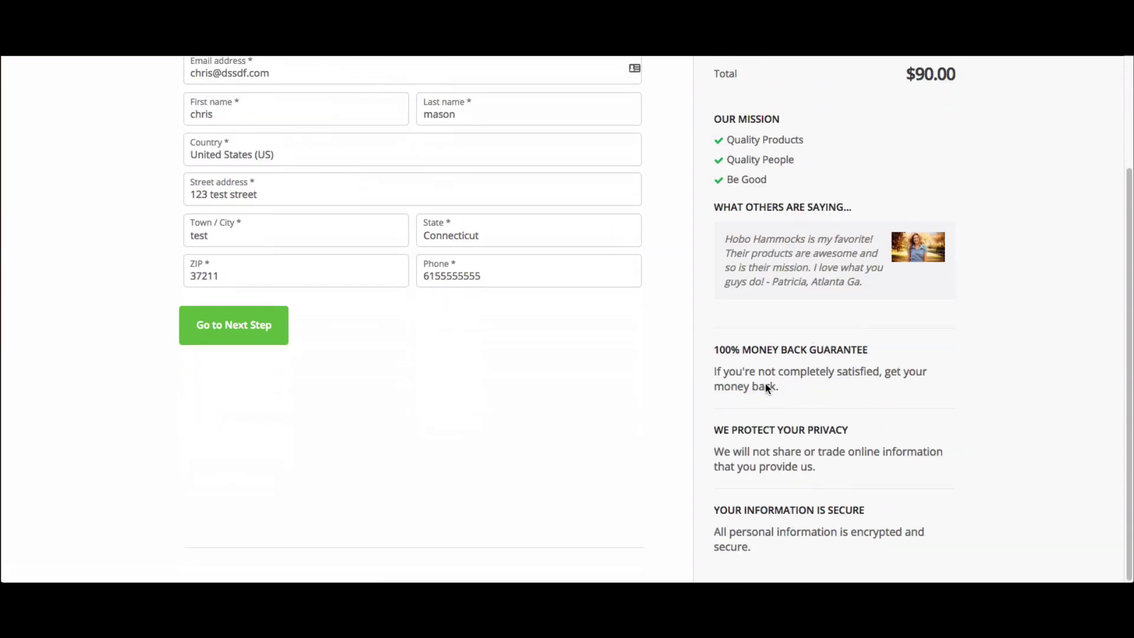
- In the Handsome Checkout settings, view the choices for replacing the default checkout page and keep the current selection
scroll(768, 396, up, 4)
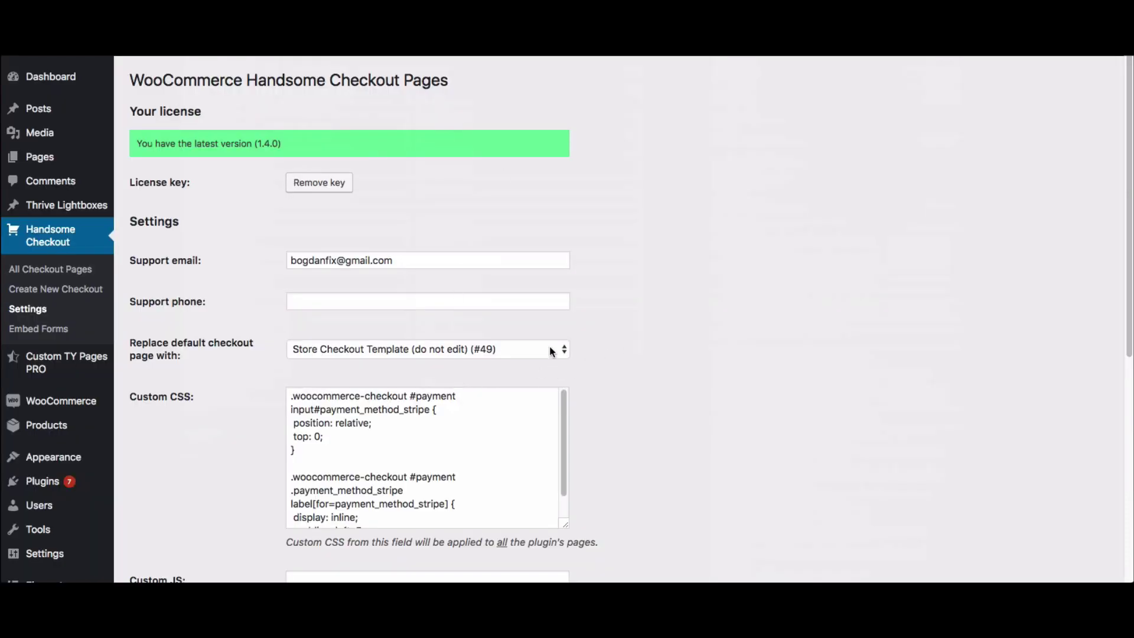
click(559, 352)
click(662, 362)
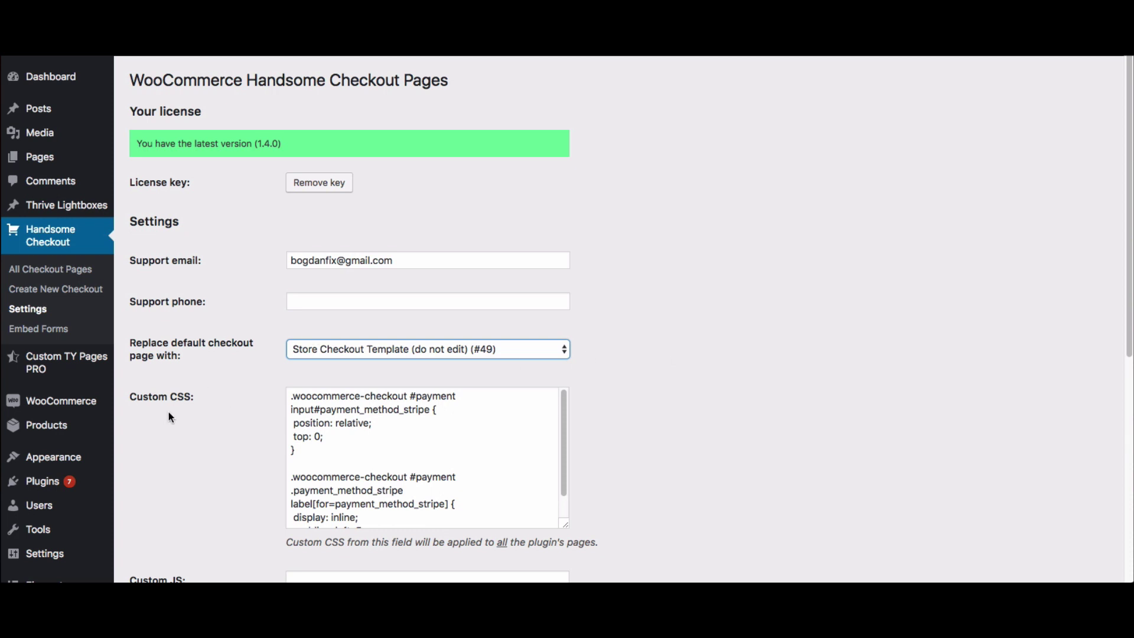
- Go to the Handsome Checkout embed forms list and open the Test Demo 5 form for editing
click(45, 334)
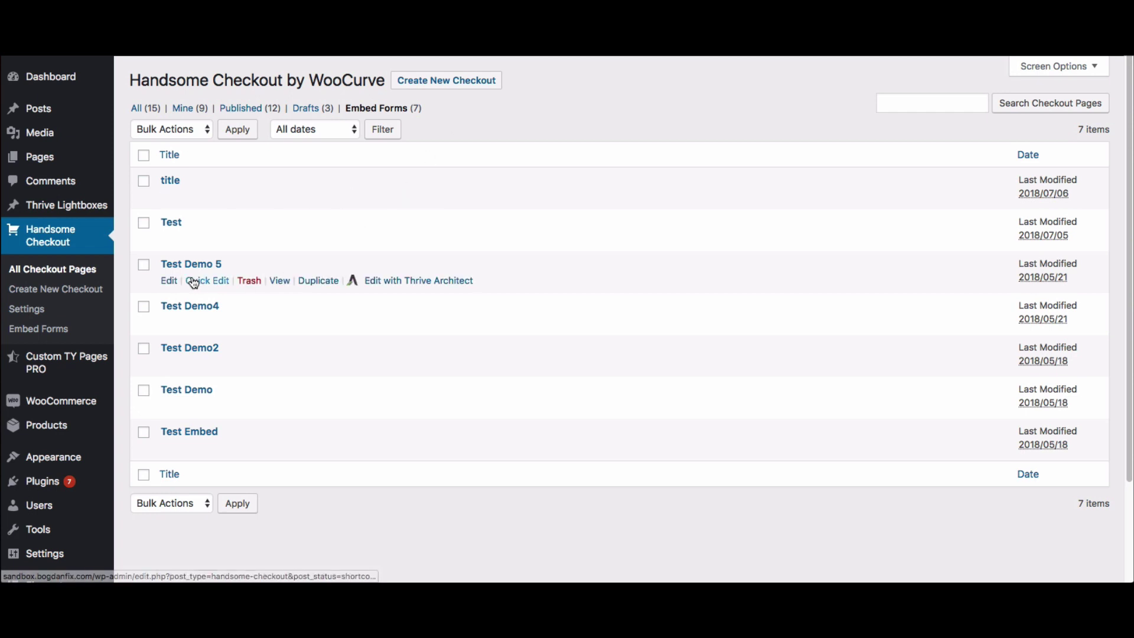
mouse_move(171, 285)
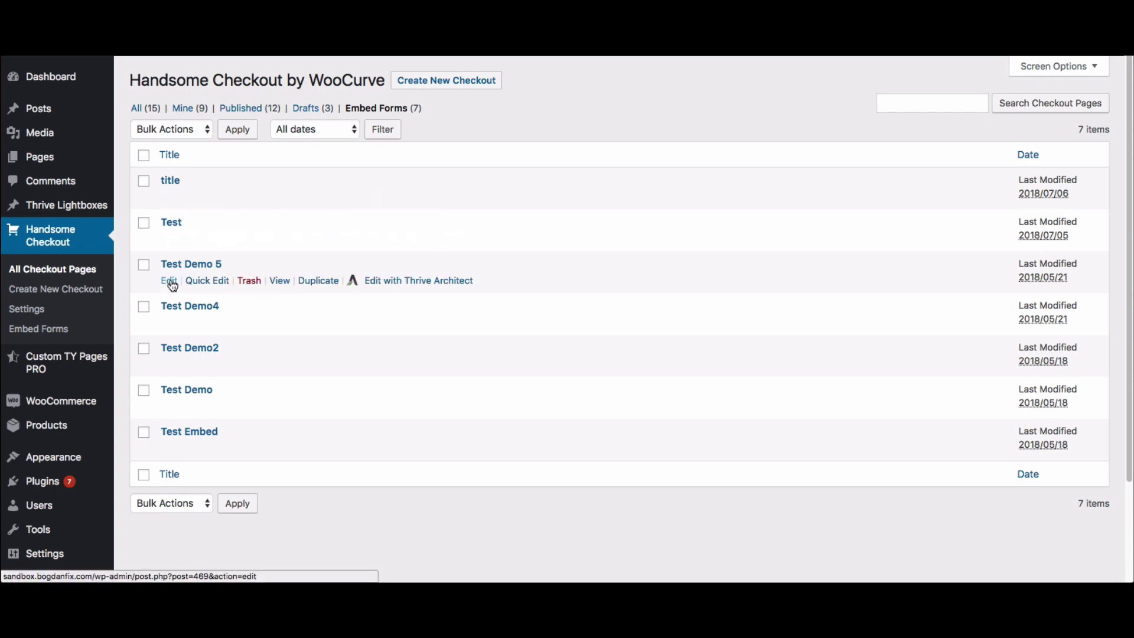
click(170, 281)
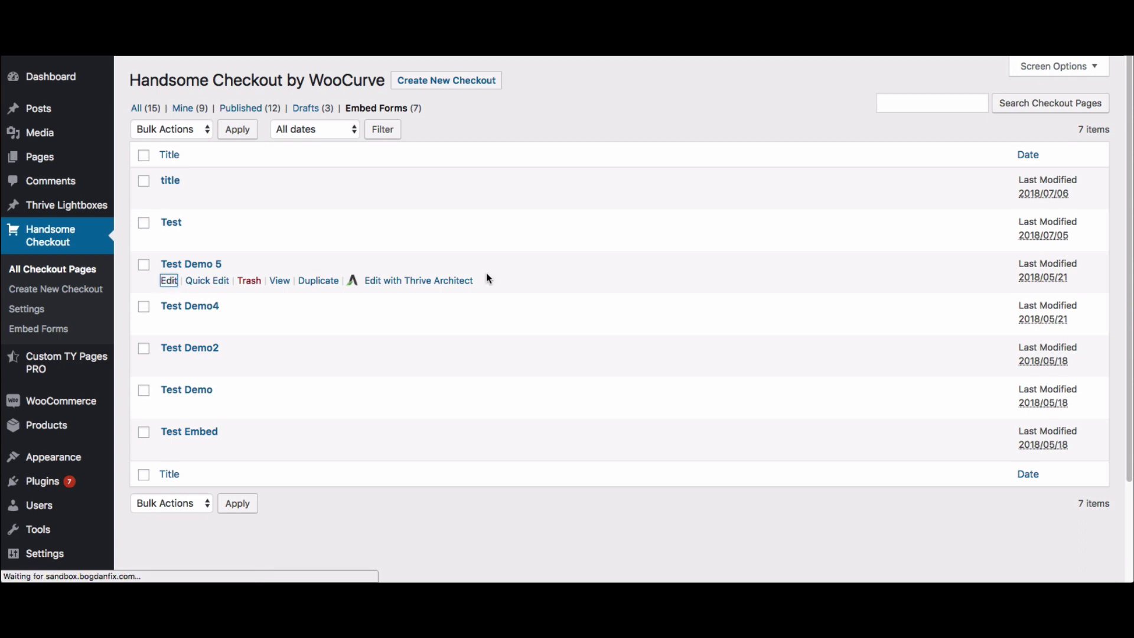
scroll(337, 243, down, 1)
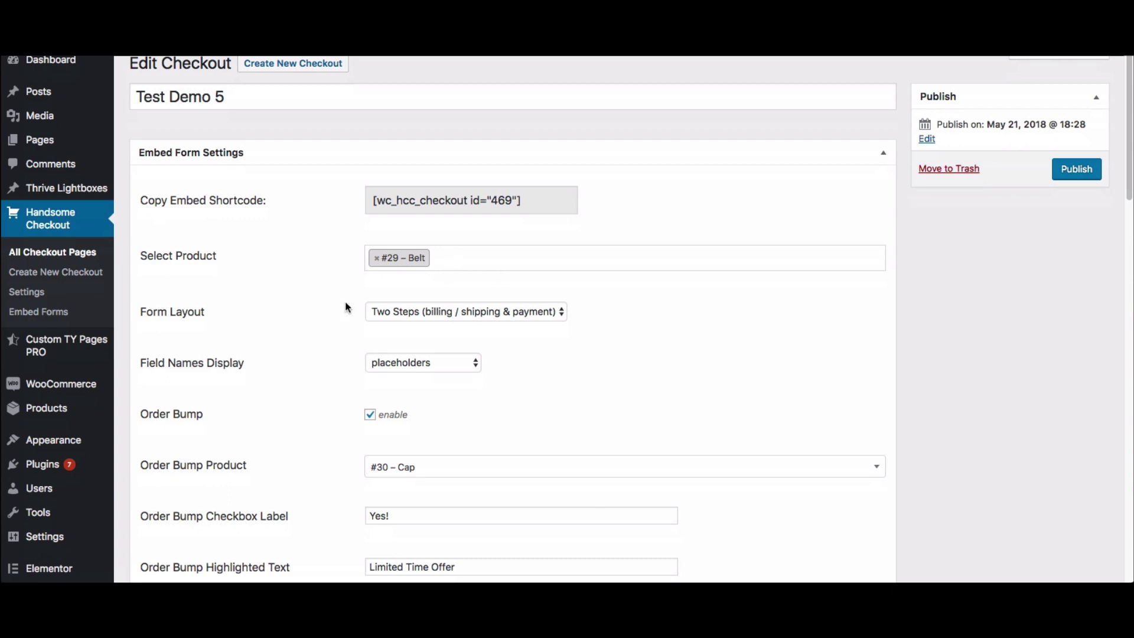
- Examine the embed form's product selection, form layout and field names display options without changing them
scroll(344, 414, down, 5)
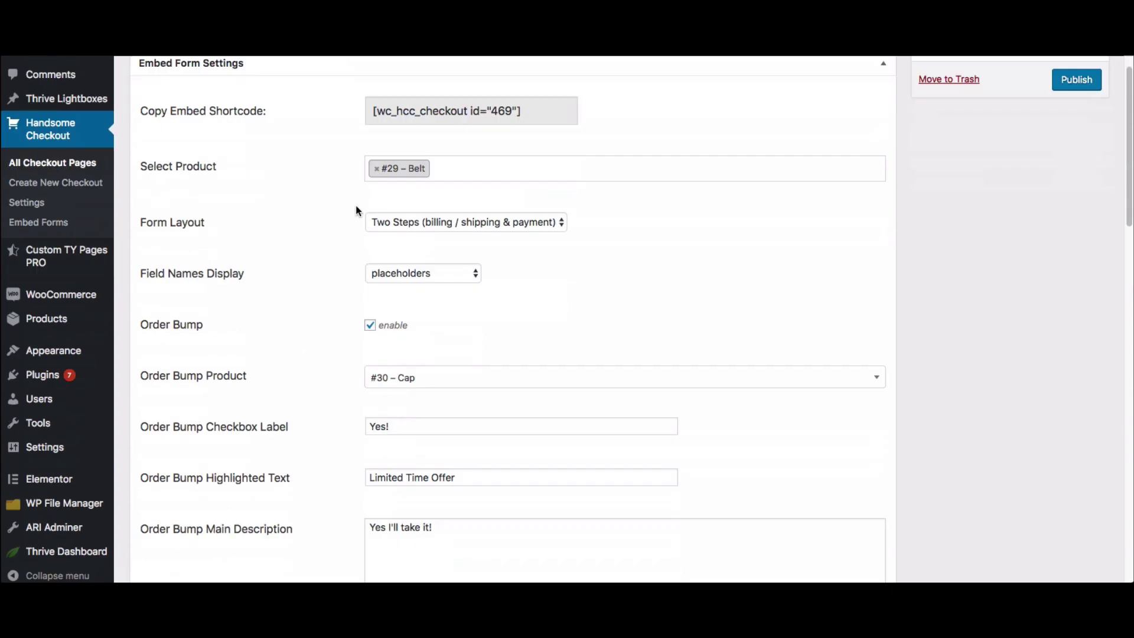
click(469, 166)
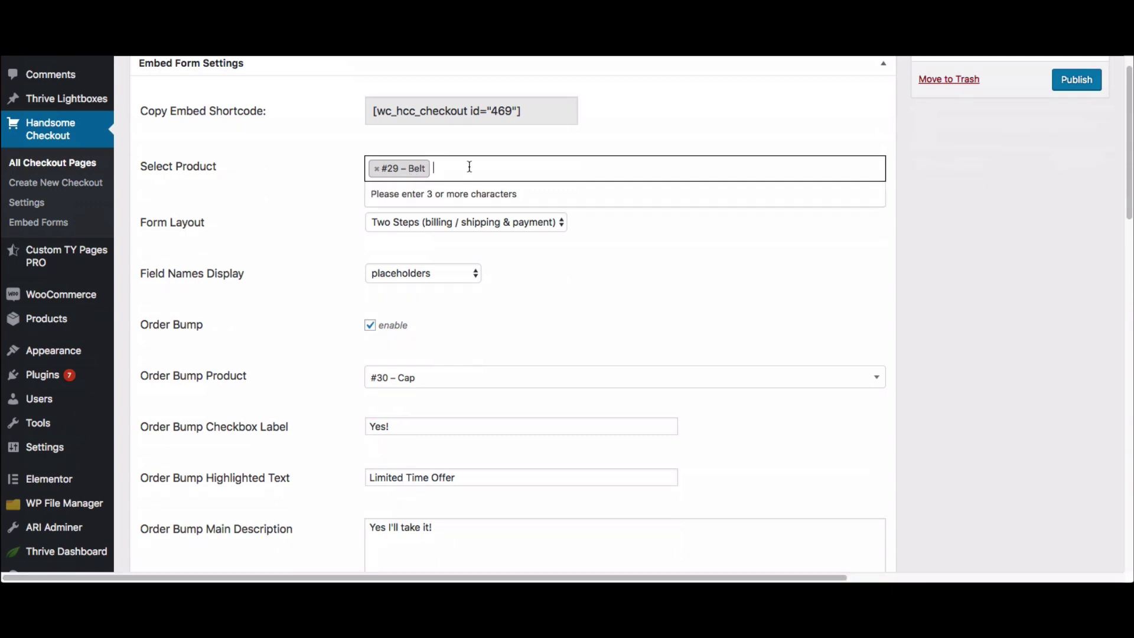
click(663, 255)
click(417, 222)
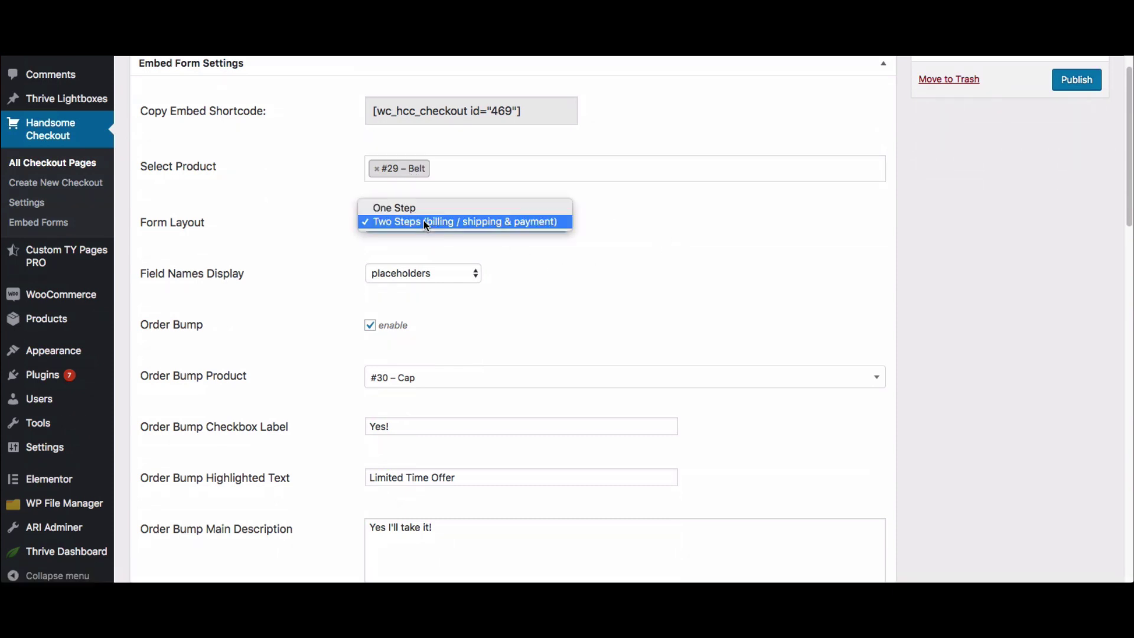
click(592, 310)
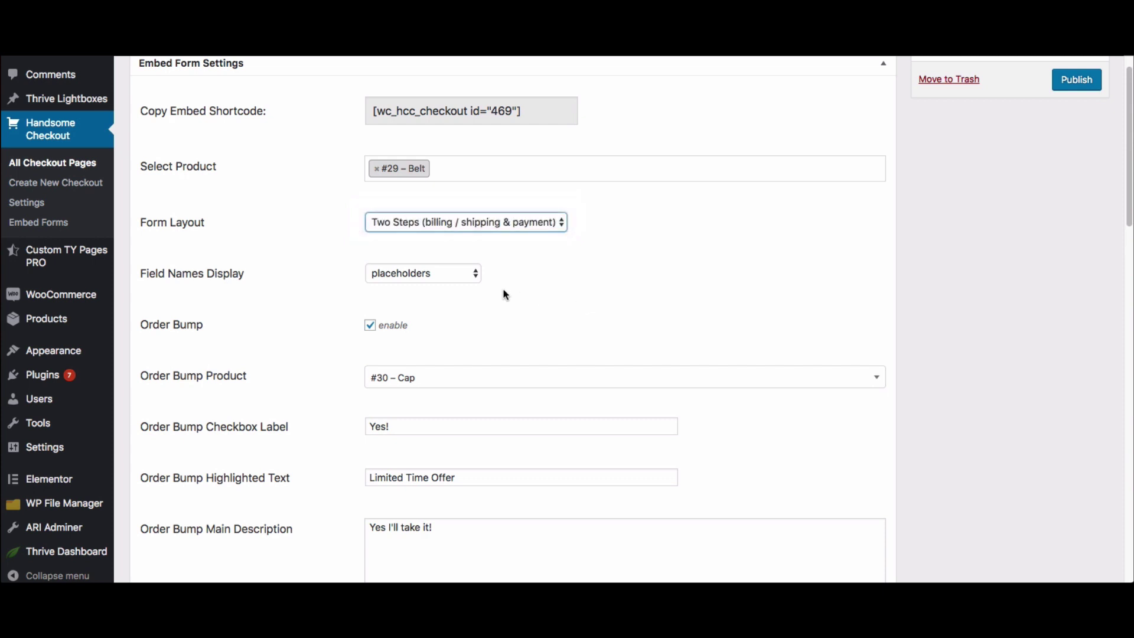
click(467, 276)
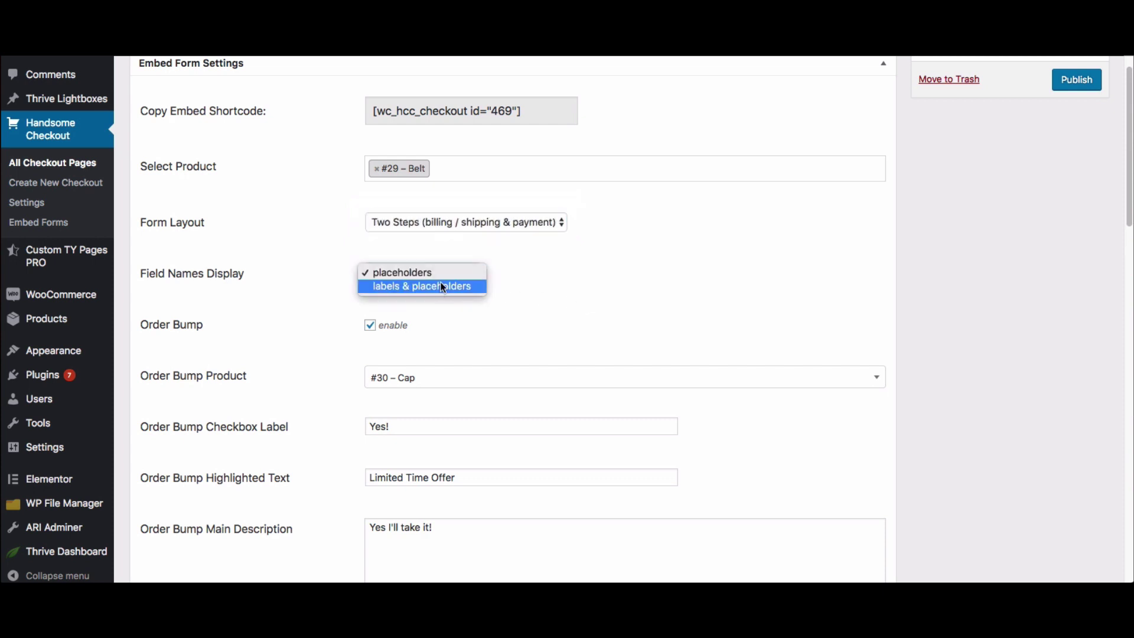
click(678, 324)
- Examine the embed form's order bump texts, template colors, checkout fields, order details, step titles, button texts and custom CSS settings
scroll(348, 334, down, 3)
scroll(348, 339, down, 7)
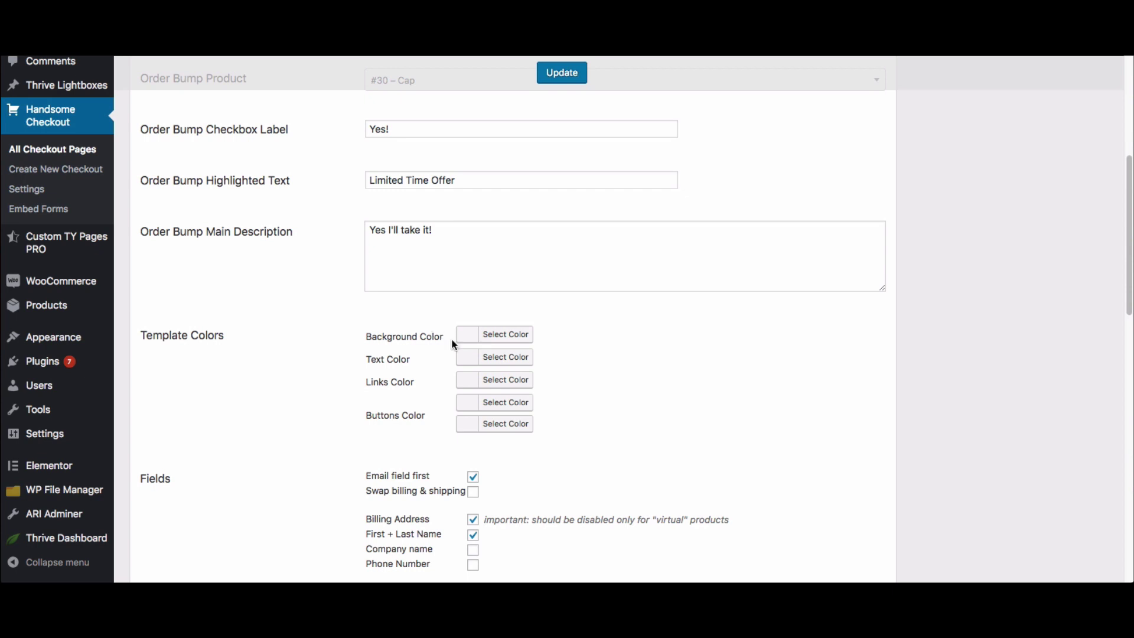
scroll(729, 400, down, 5)
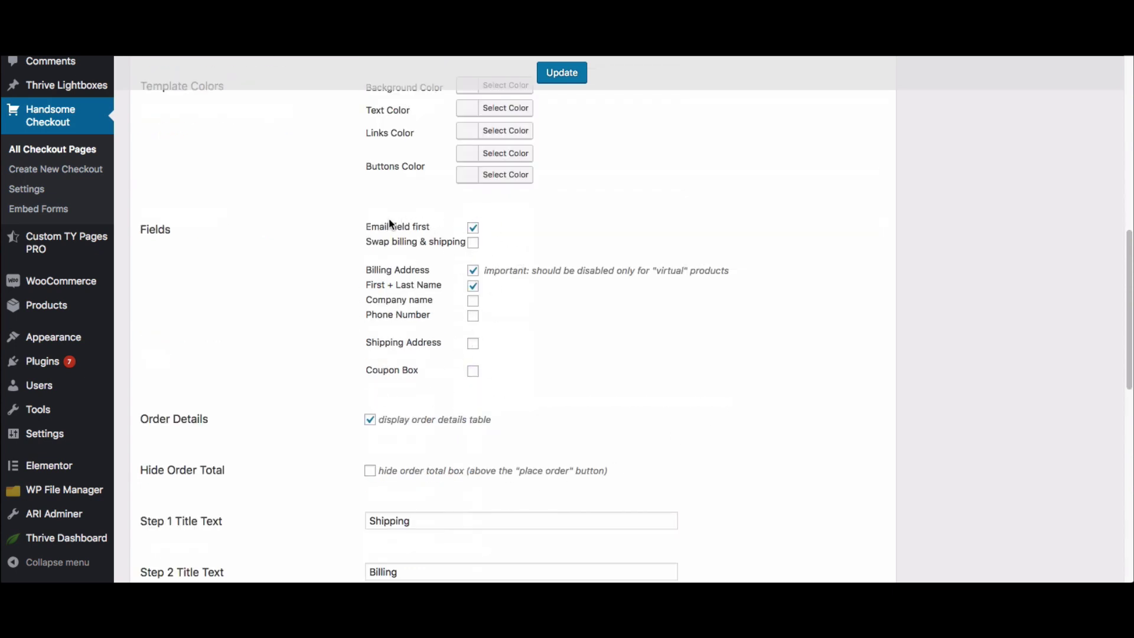
scroll(566, 293, down, 2)
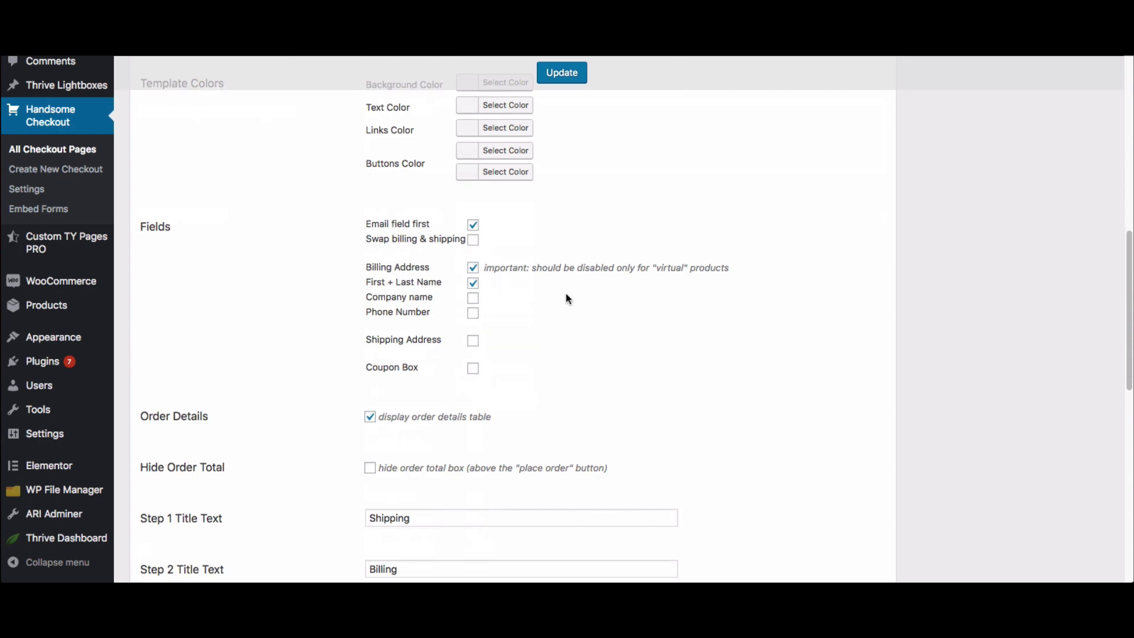
scroll(566, 299, down, 2)
scroll(590, 302, down, 4)
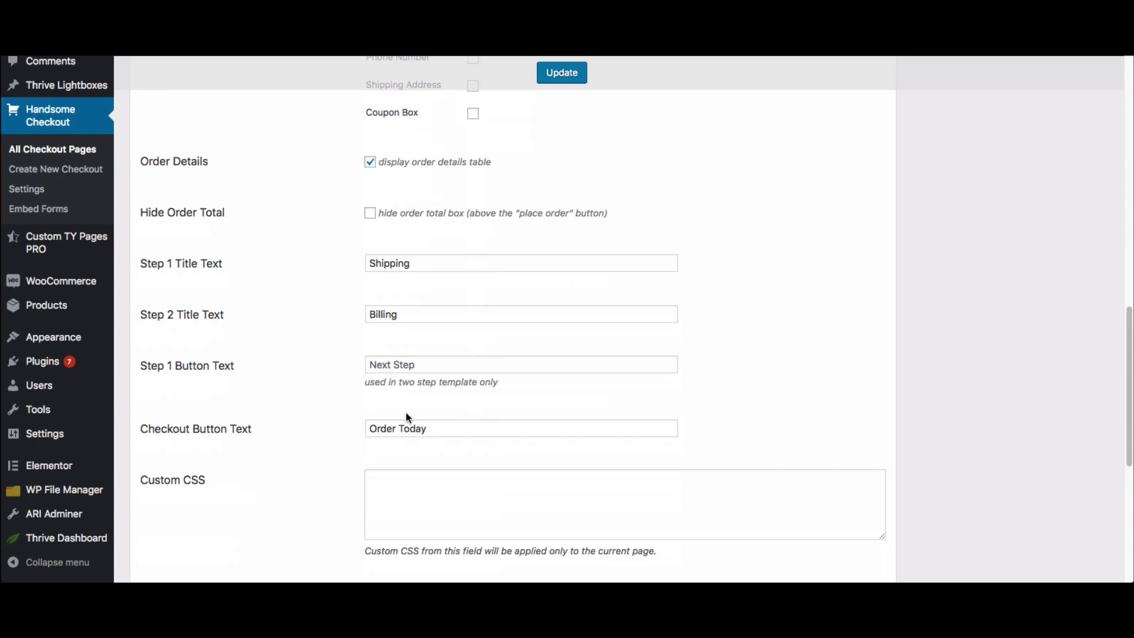
scroll(348, 467, down, 2)
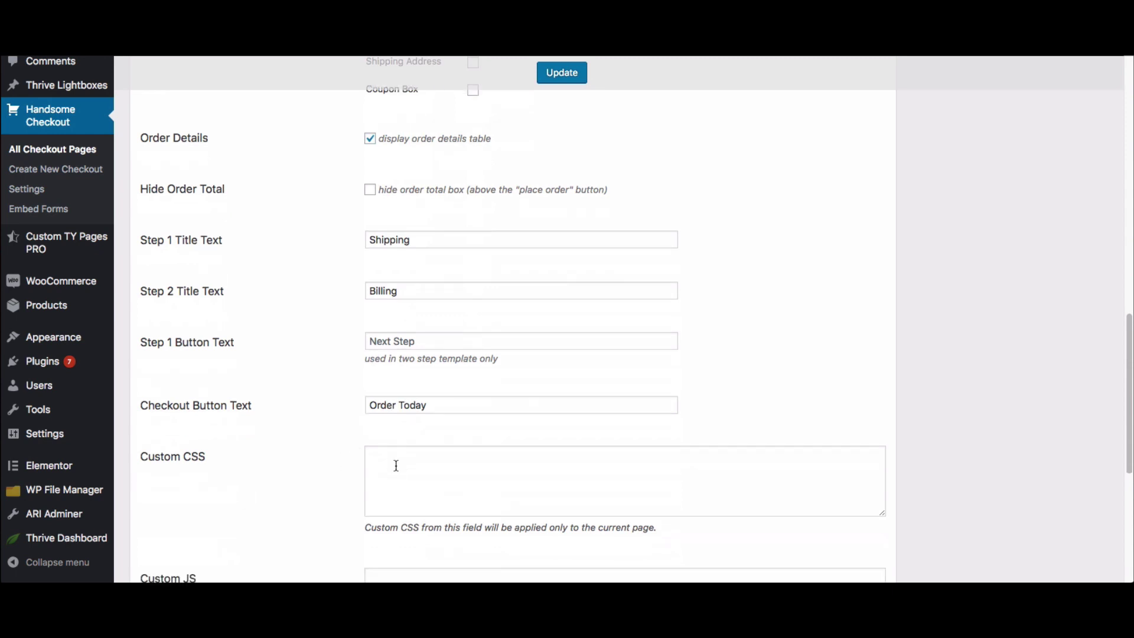
scroll(358, 463, up, 5)
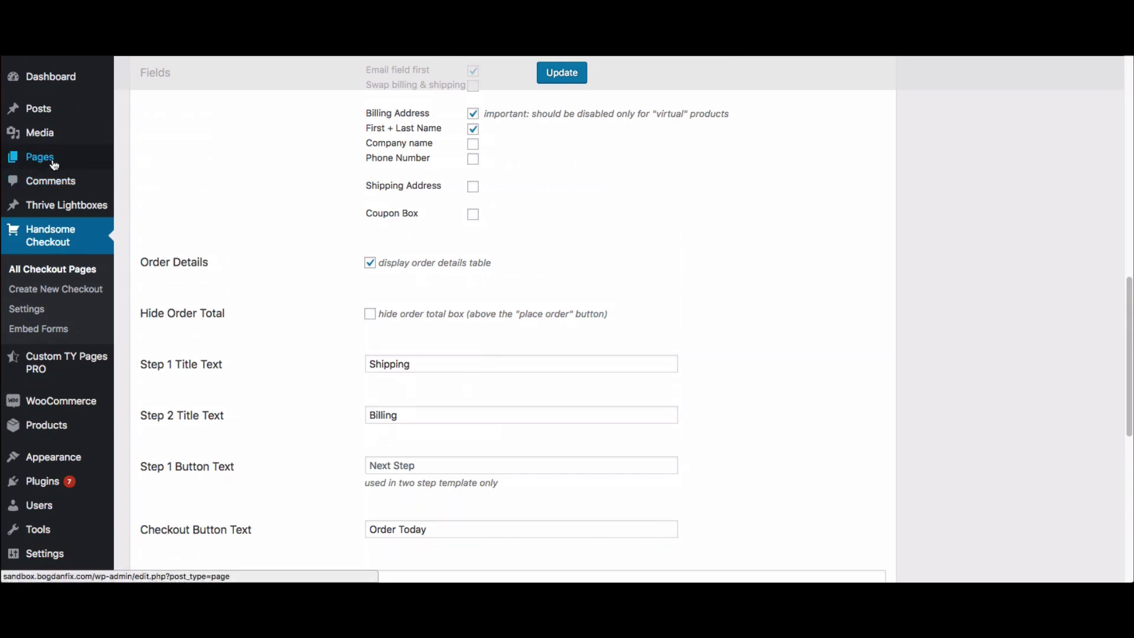
- Open the list of all WordPress pages in a new browser tab and view the sales page containing the embedded checkout form
mouse_move(62, 167)
right_click(141, 161)
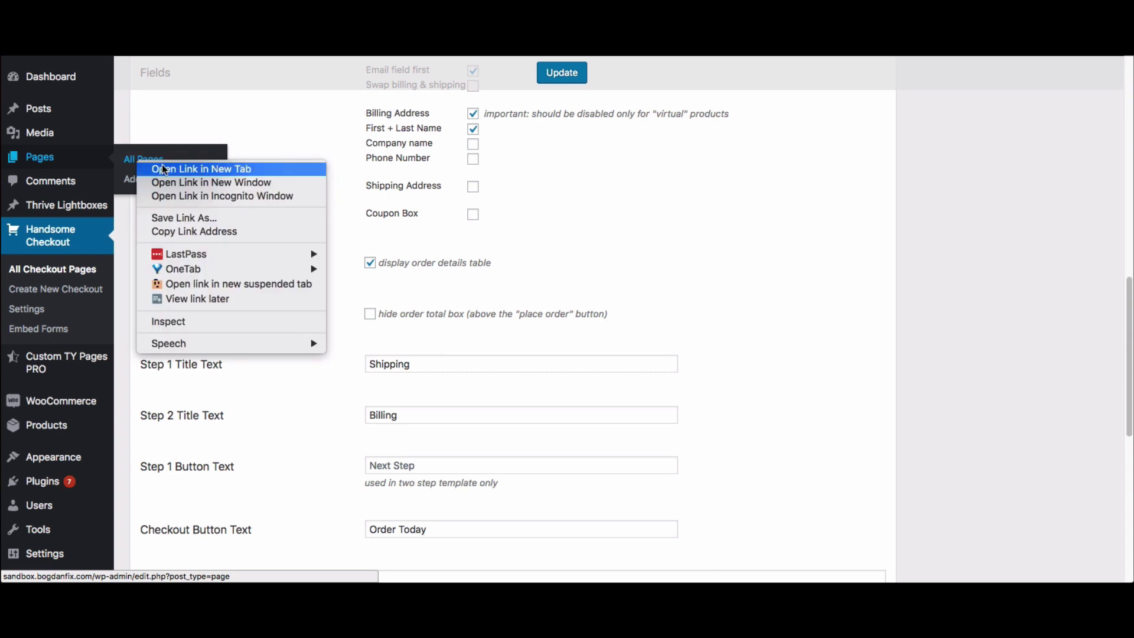
click(165, 170)
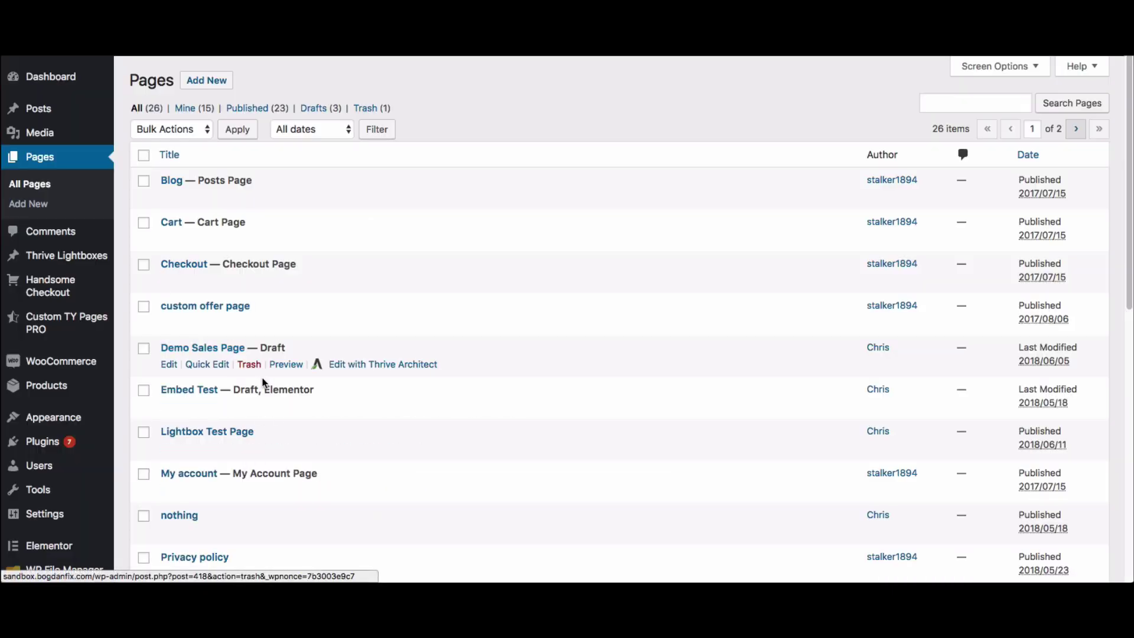
scroll(263, 380, down, 10)
click(279, 518)
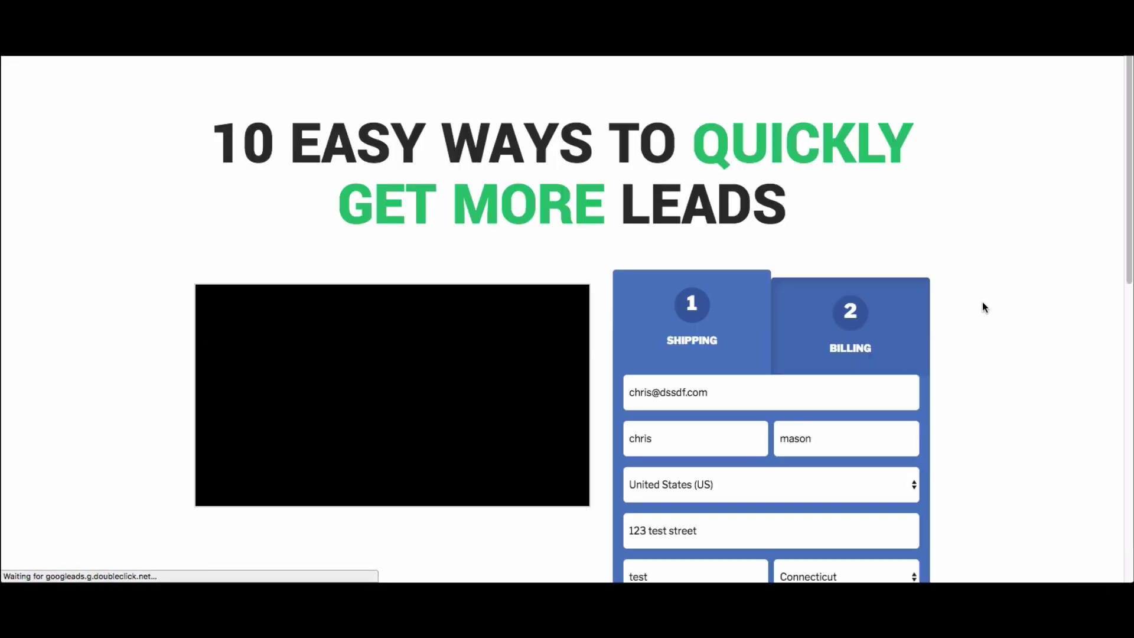
- Examine the embedded form's shipping step, then advance to the billing step and examine its order summary and payment options
scroll(988, 306, down, 2)
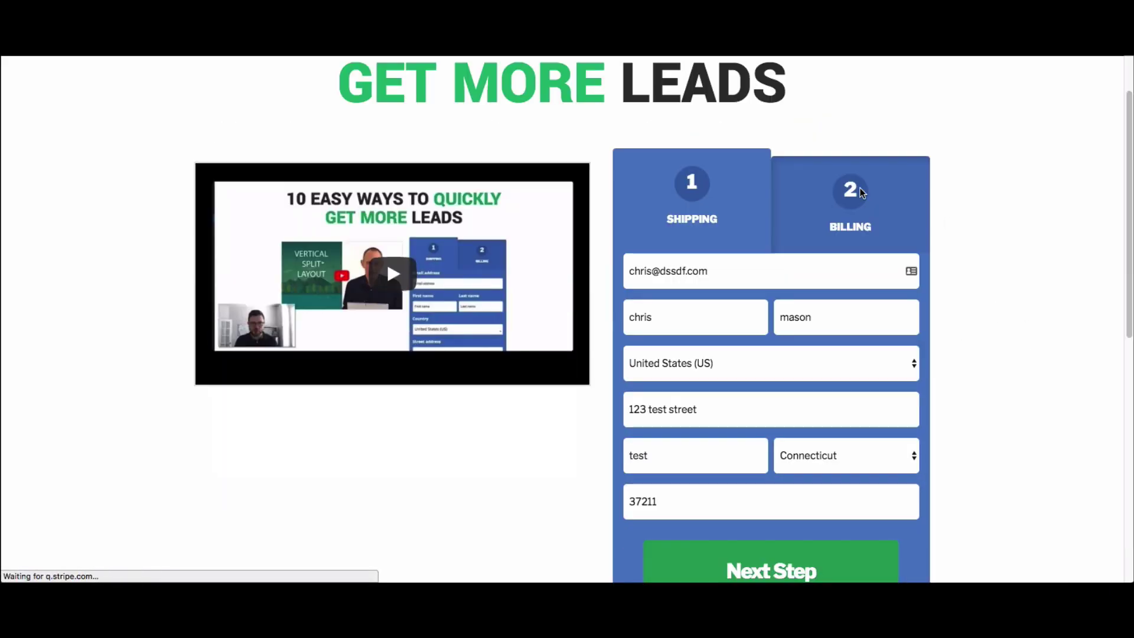
scroll(874, 203, down, 1)
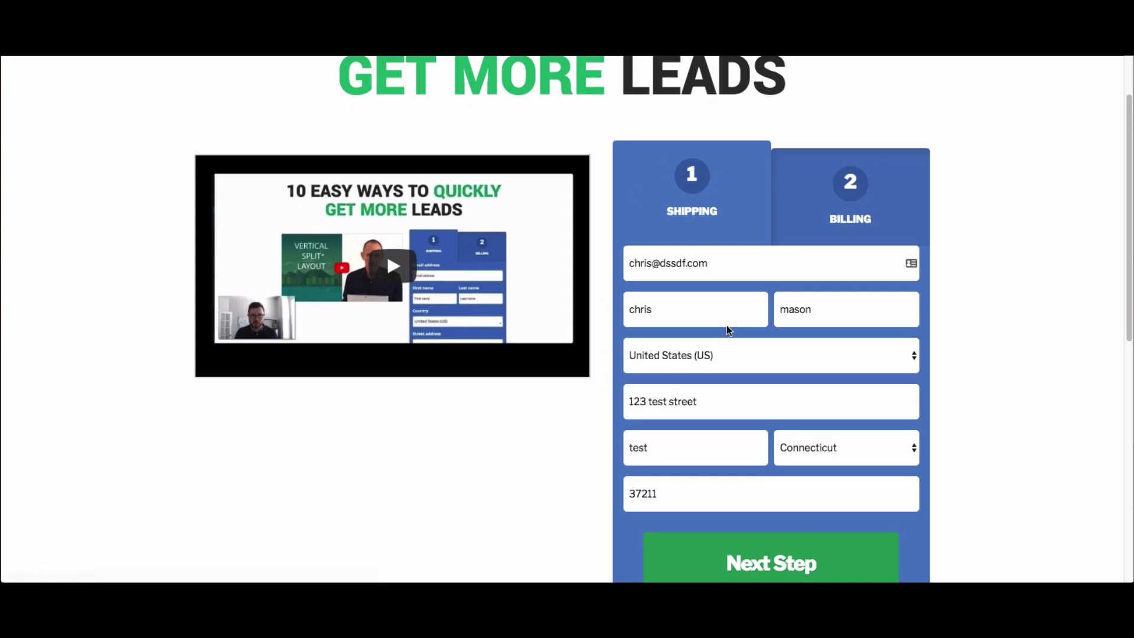
scroll(728, 338, down, 2)
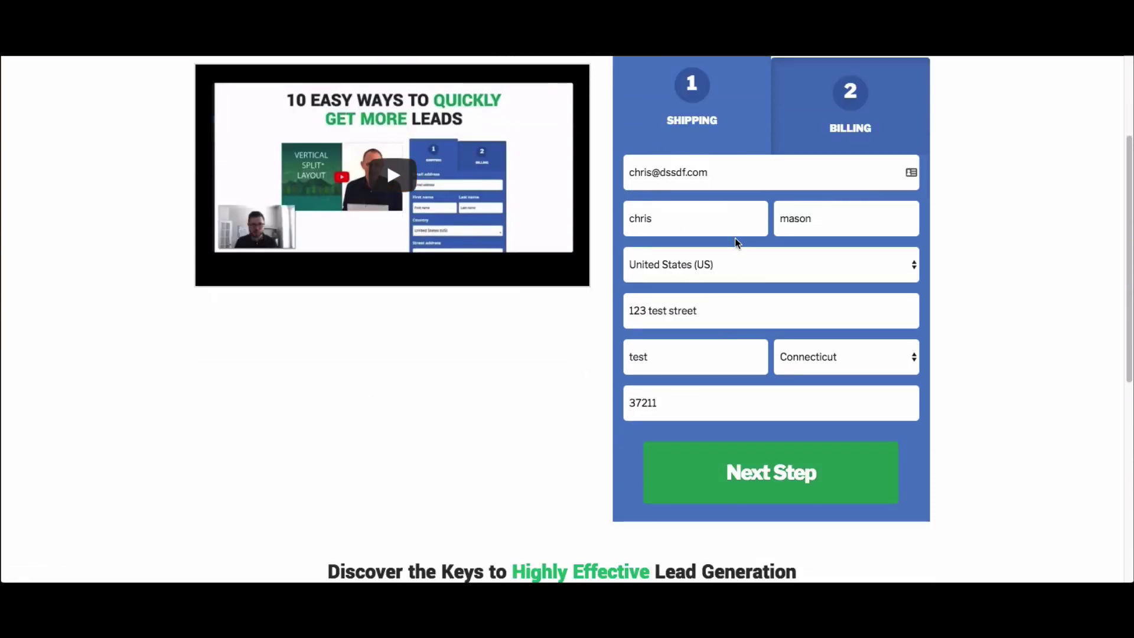
click(768, 468)
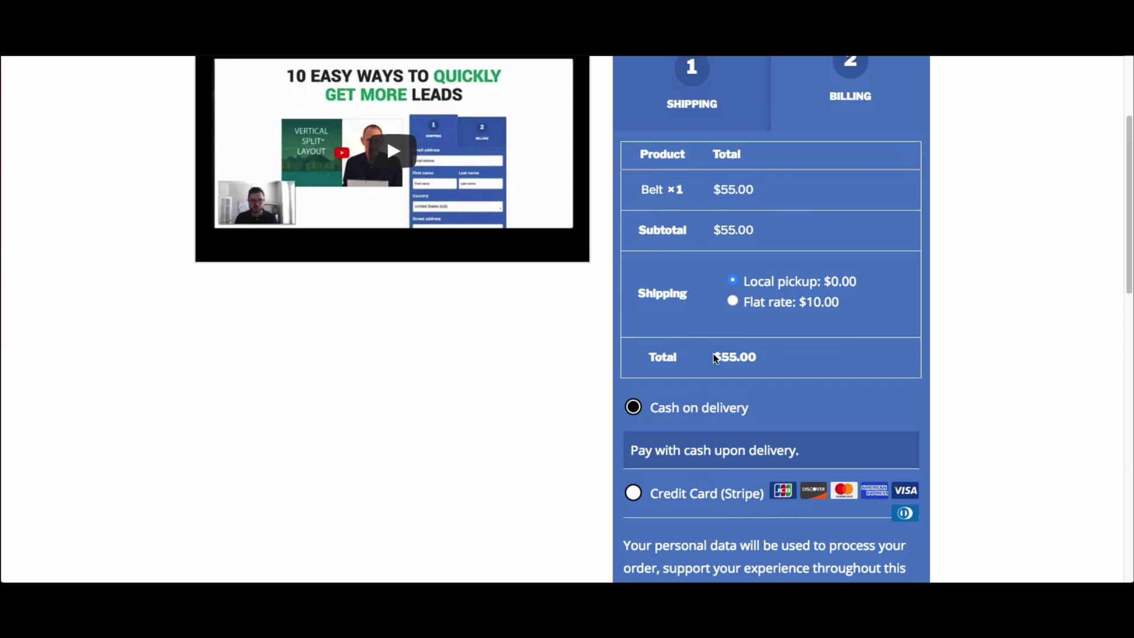
scroll(715, 354, down, 1)
scroll(700, 424, down, 1)
scroll(699, 427, down, 5)
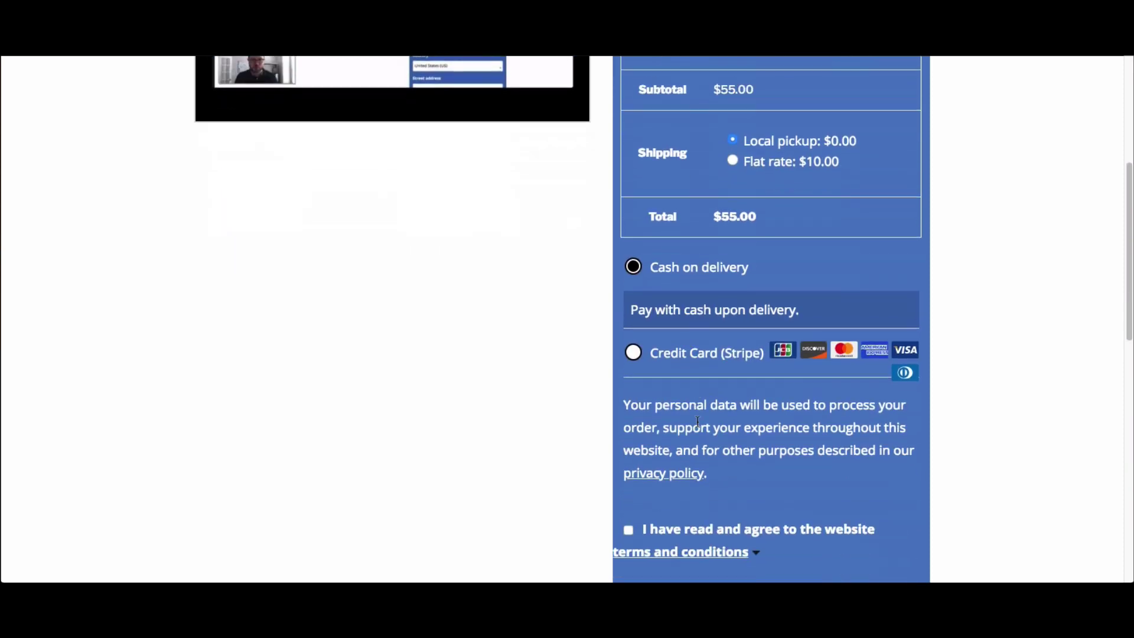
- Try the Limited Time Offer order bump on and off, then return to the embedded form's shipping step
click(754, 354)
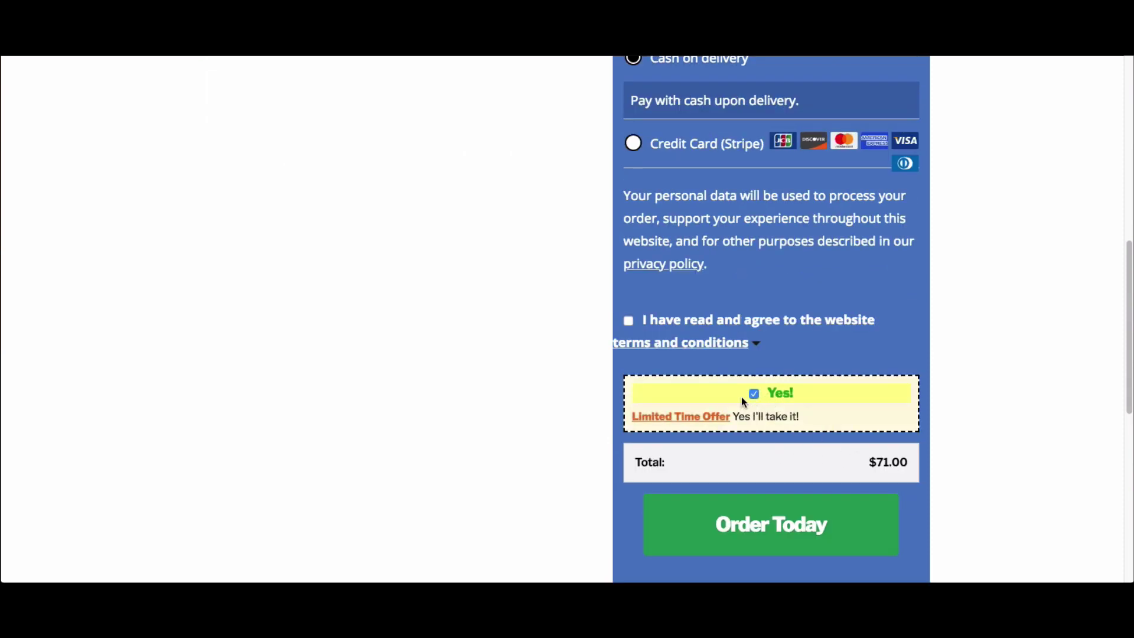
click(754, 394)
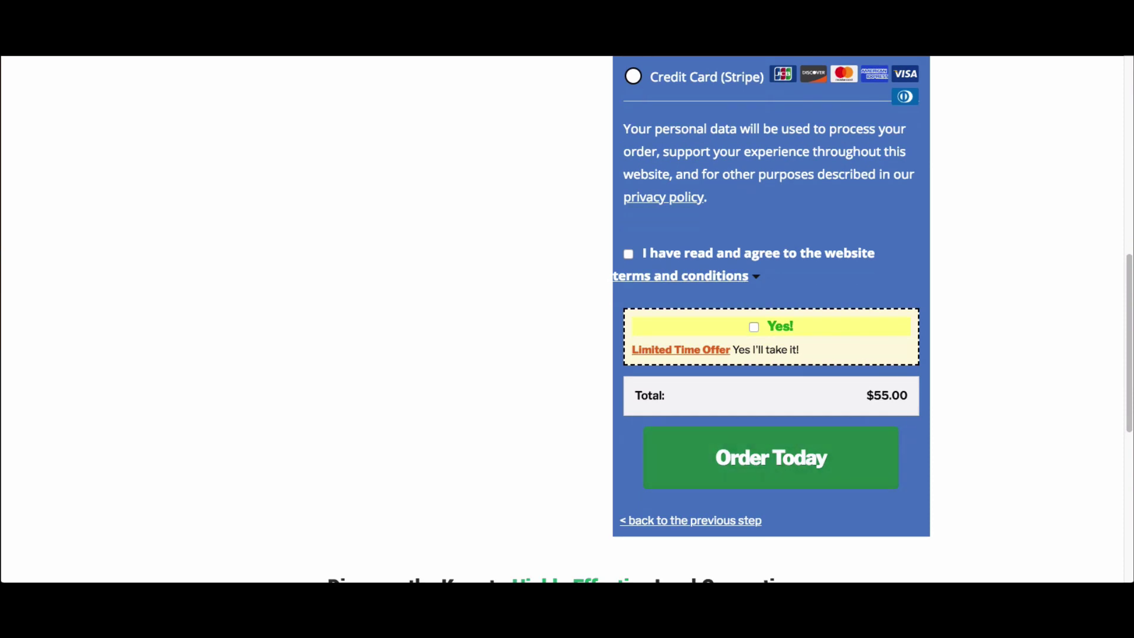
click(671, 521)
scroll(754, 499, up, 2)
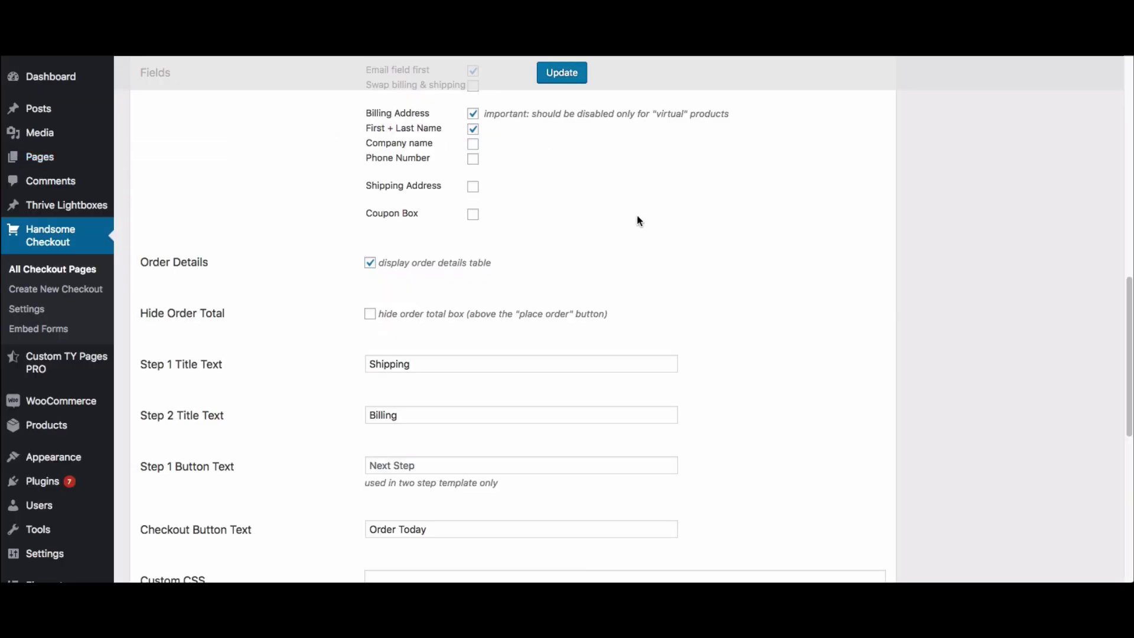
- Back in the Test Demo 5 form settings, select the whole embed shortcode [wc_hcc_checkout id="469"]
scroll(638, 212, up, 10)
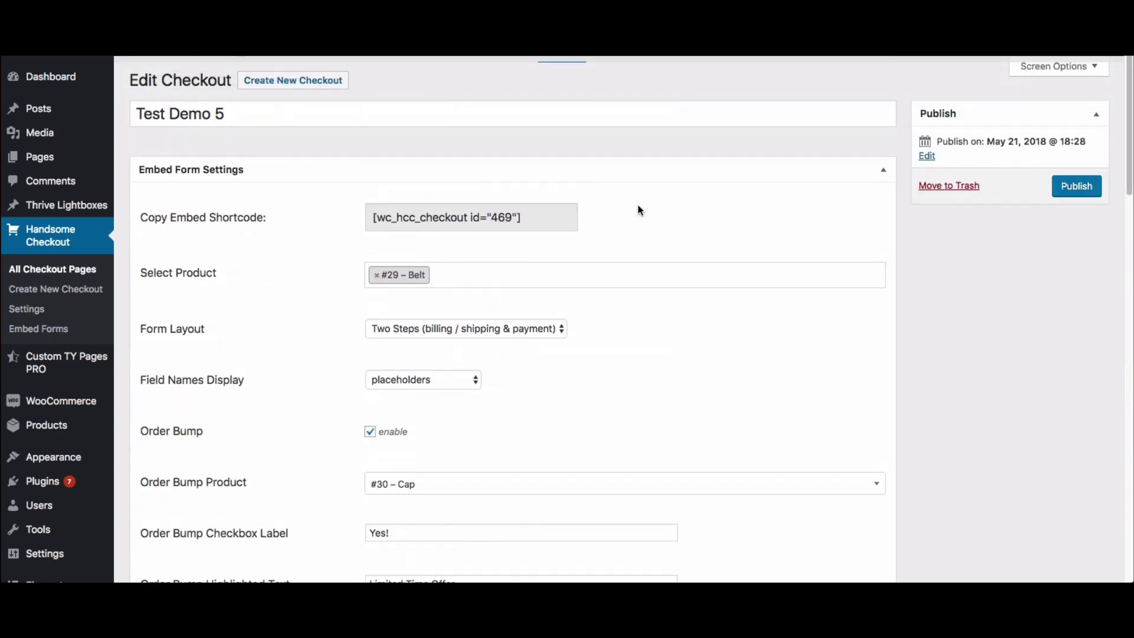
click(534, 220)
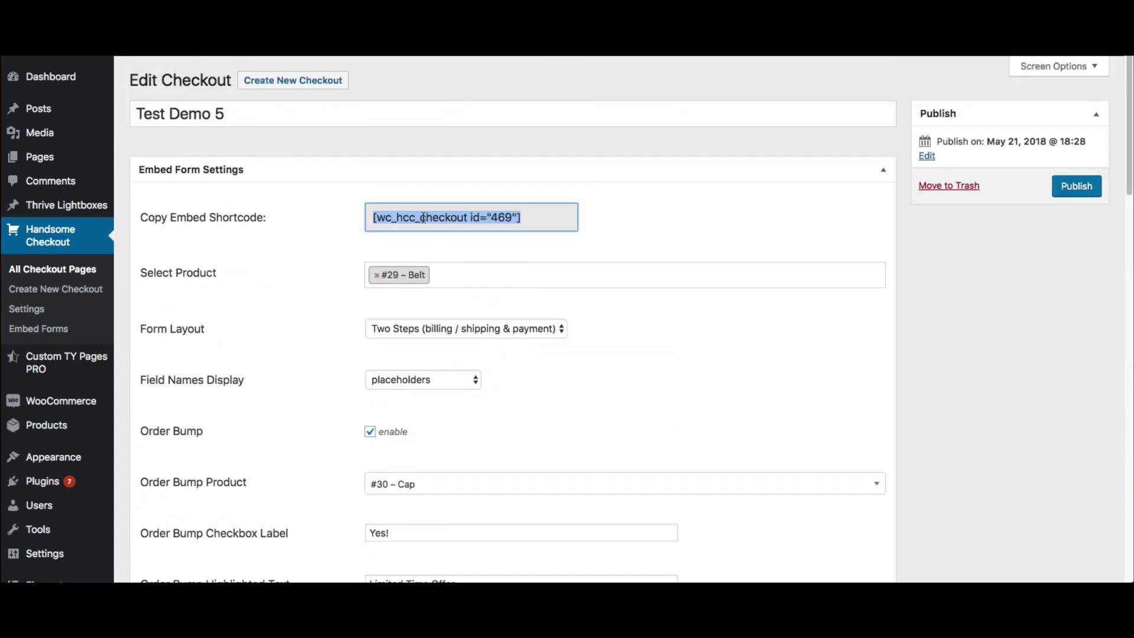